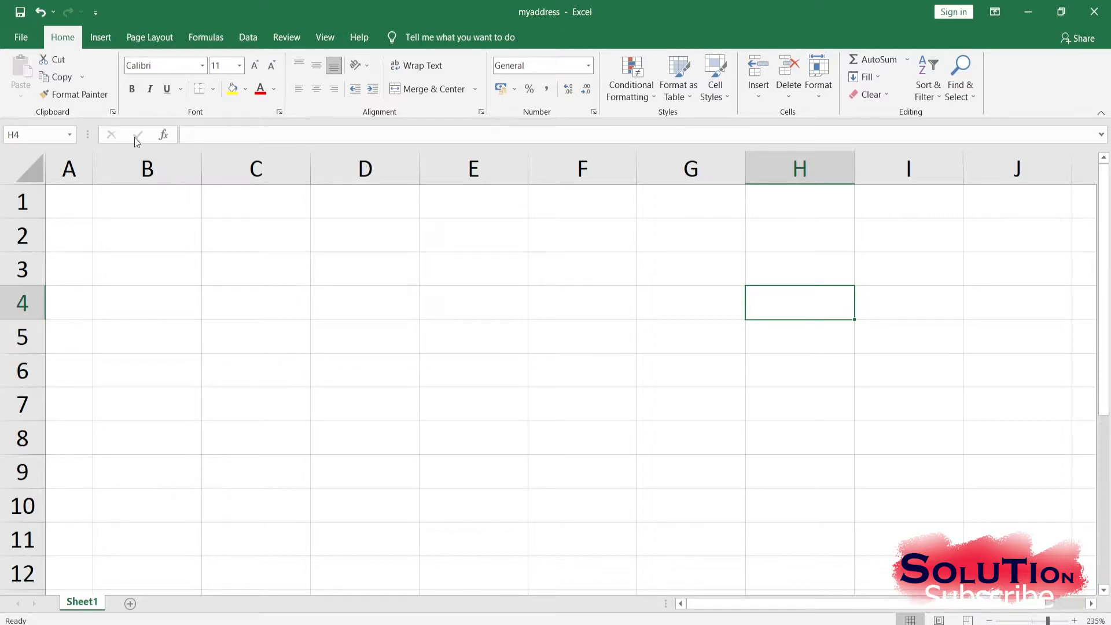
# - Start saving a copy of the workbook in the open office writer folder with OpenDocument Spreadsheet as the file type
pyautogui.click(22, 38)
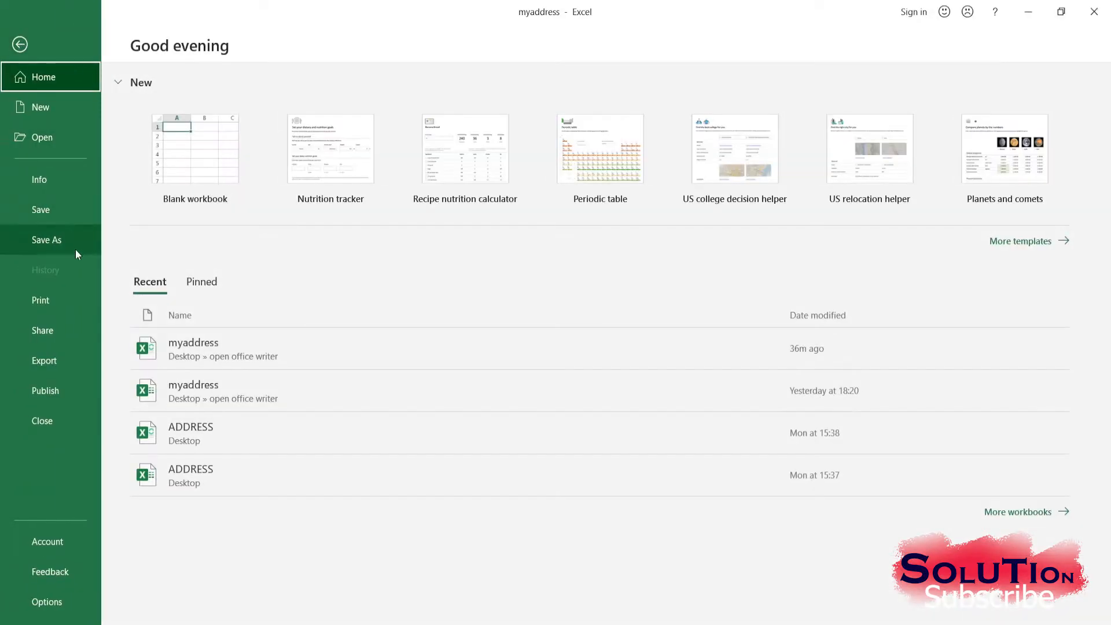
pyautogui.click(59, 241)
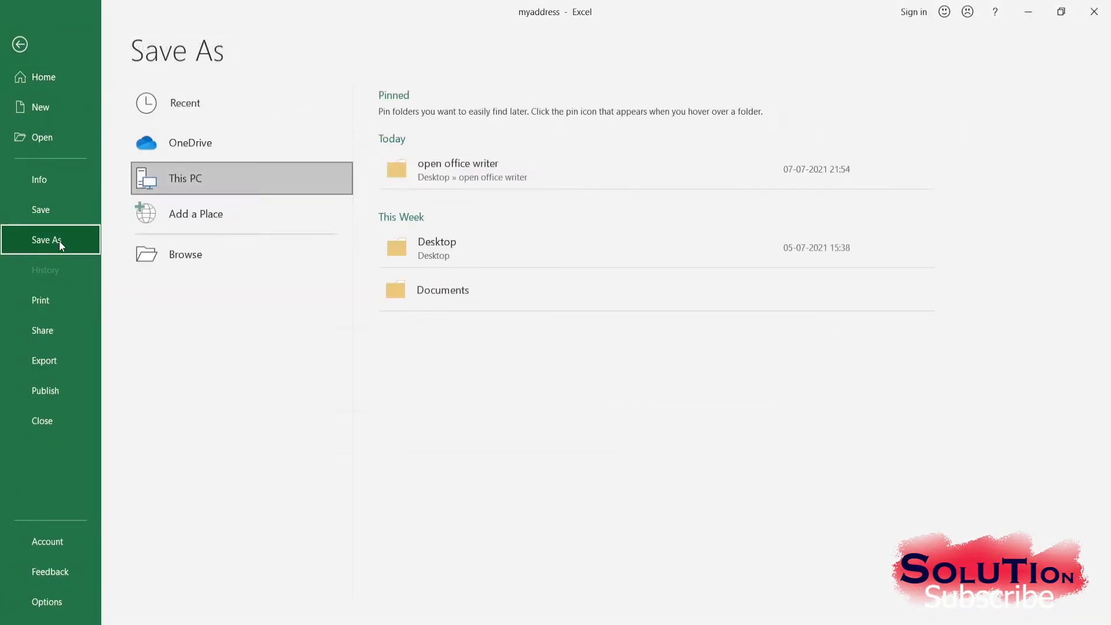
pyautogui.click(463, 175)
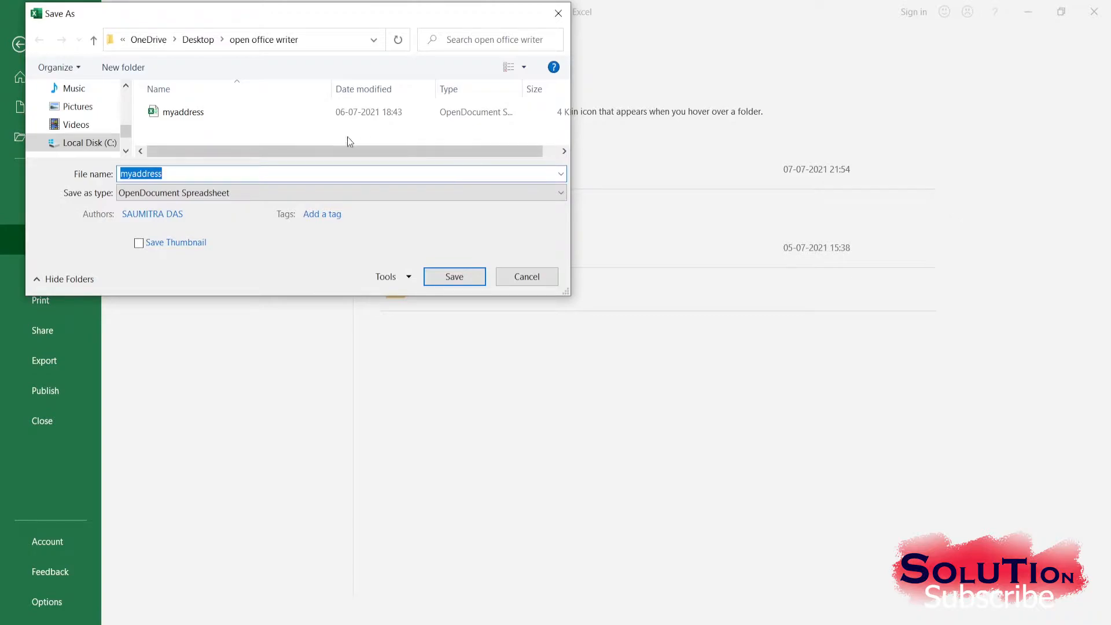
pyautogui.click(204, 196)
pyautogui.click(203, 195)
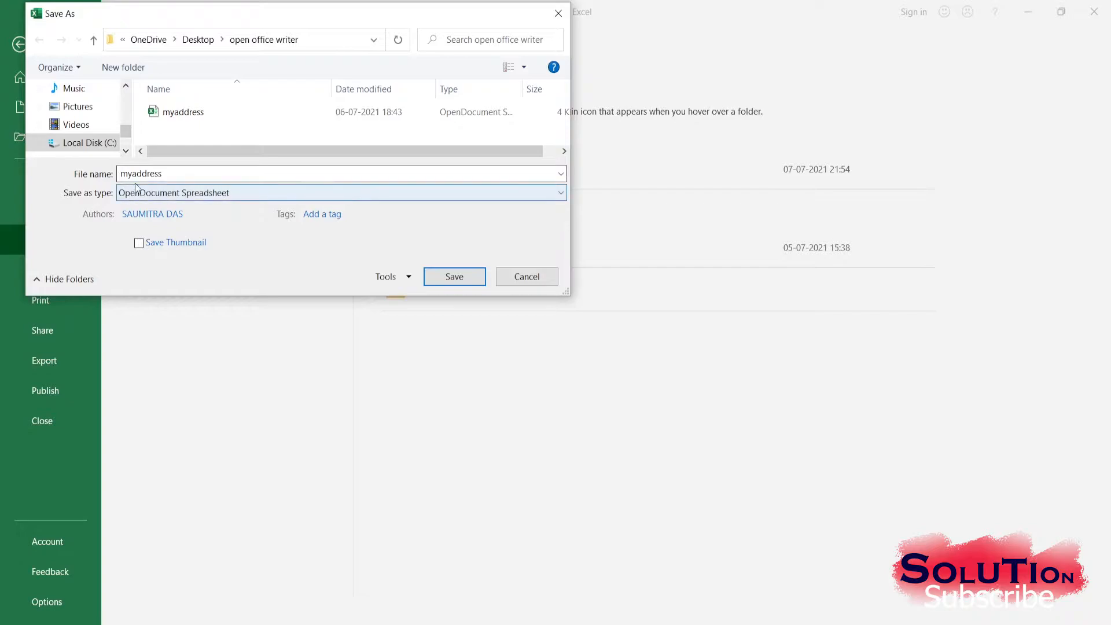
# - Name the copy NewAddress and save it, agreeing to keep the OpenDocument format
pyautogui.doubleClick(173, 173)
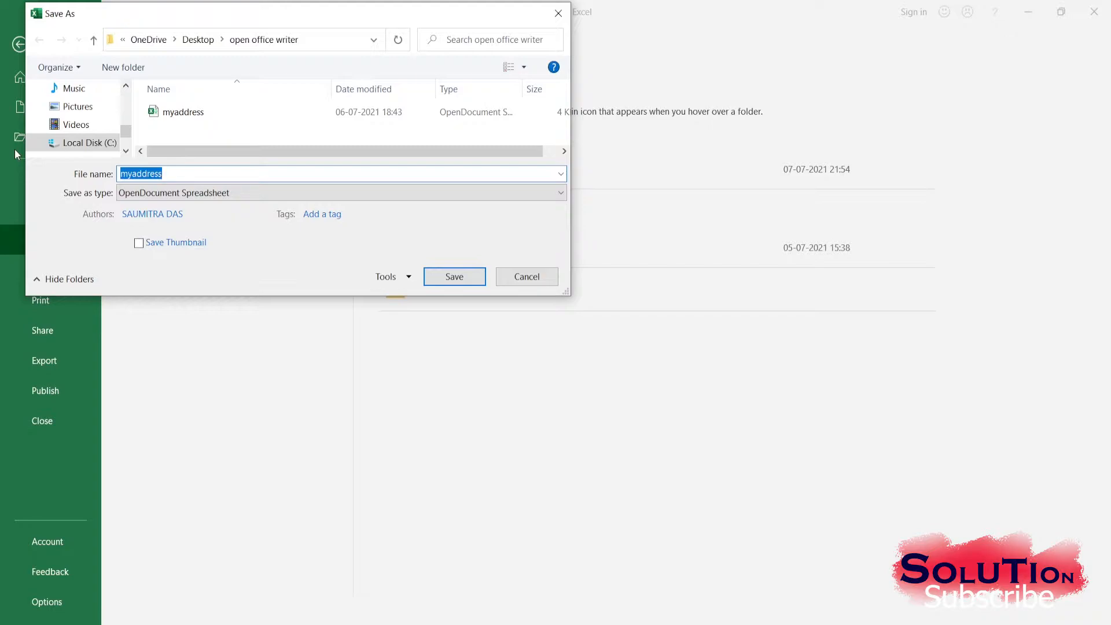
pyautogui.write('NewA')
pyautogui.write('dress')
pyautogui.press('BackSpace')
pyautogui.press('BackSpace')
pyautogui.press('BackSpace')
pyautogui.write('dress')
pyautogui.press('Return')
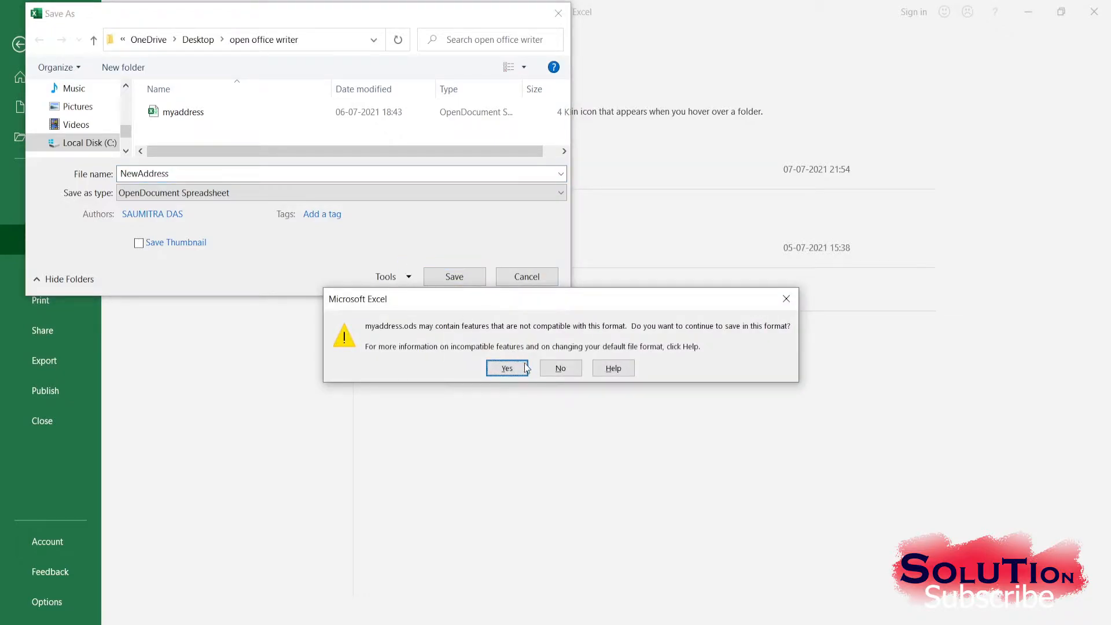
pyautogui.click(507, 370)
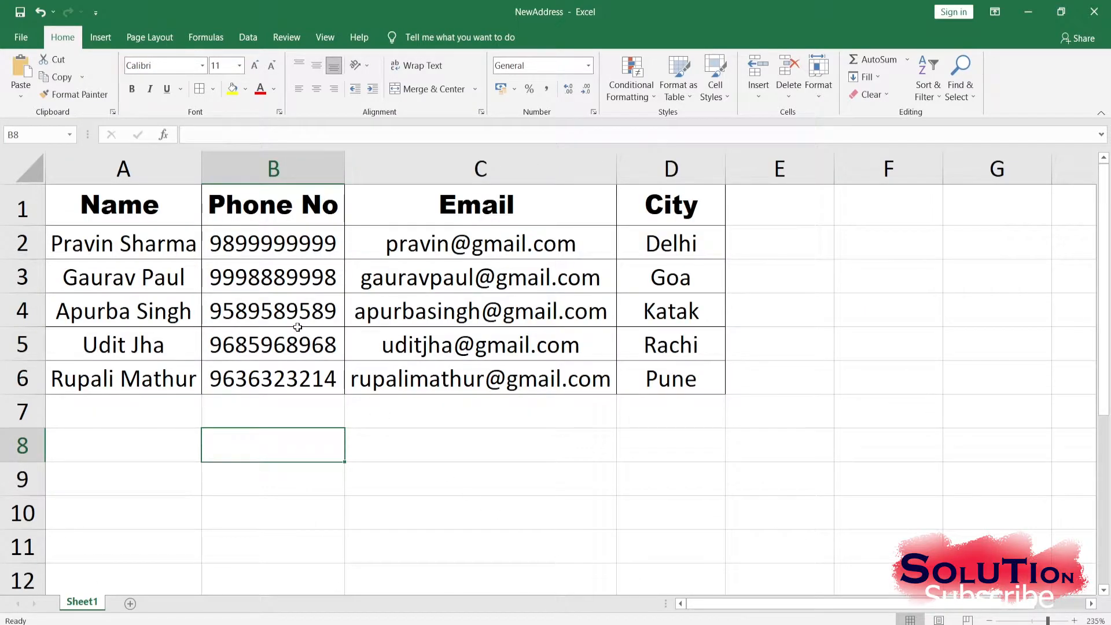
# - Examine the header cells Name, Phone No, Email and City and the contact records in rows 2 to 6
pyautogui.moveTo(110, 200); pyautogui.dragTo(652, 191)
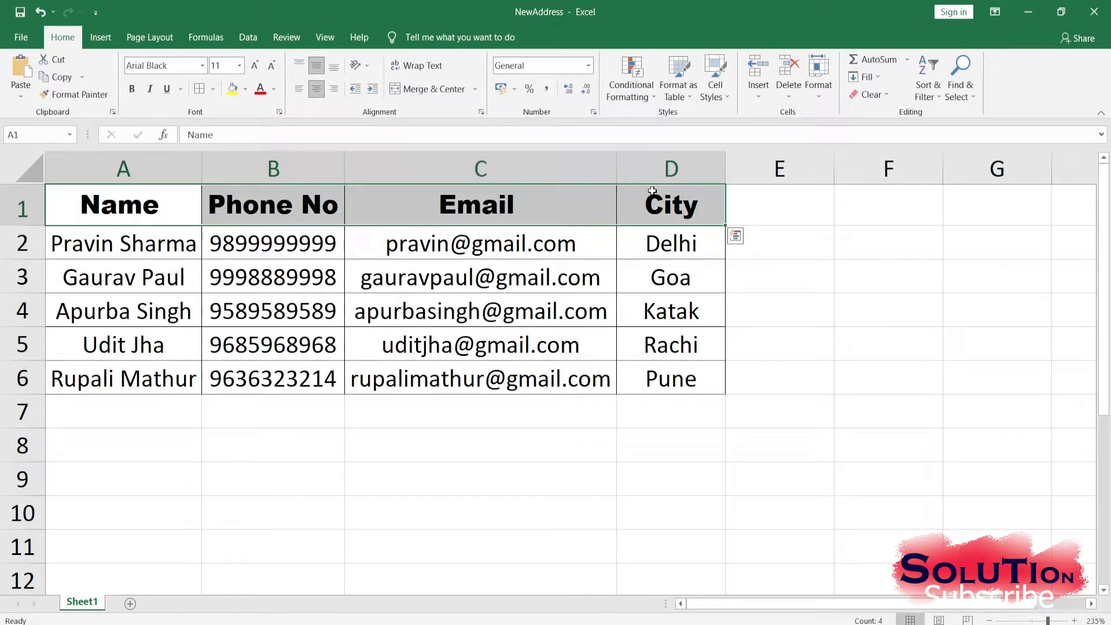
pyautogui.click(114, 243)
pyautogui.moveTo(114, 244); pyautogui.dragTo(712, 377)
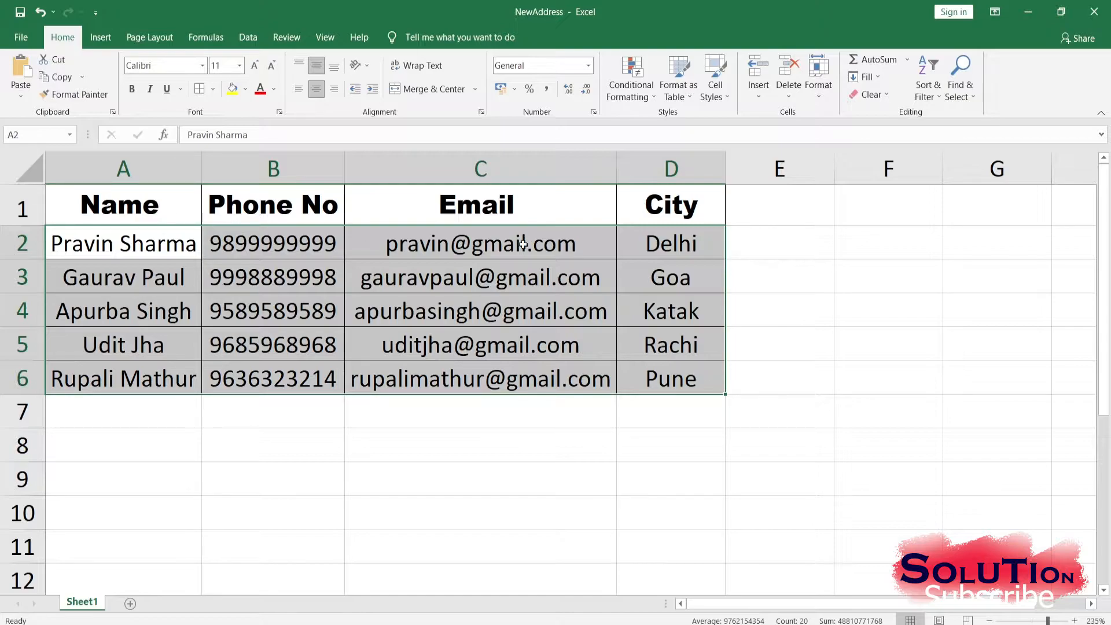
pyautogui.click(146, 243)
pyautogui.click(128, 205)
pyautogui.click(268, 200)
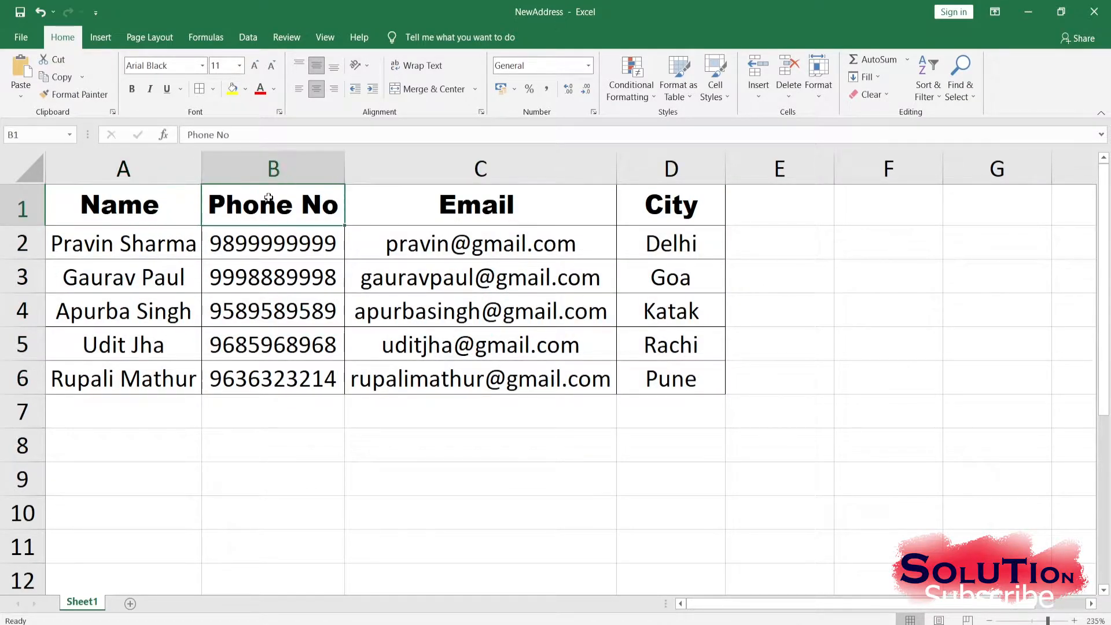
pyautogui.click(440, 198)
pyautogui.click(663, 196)
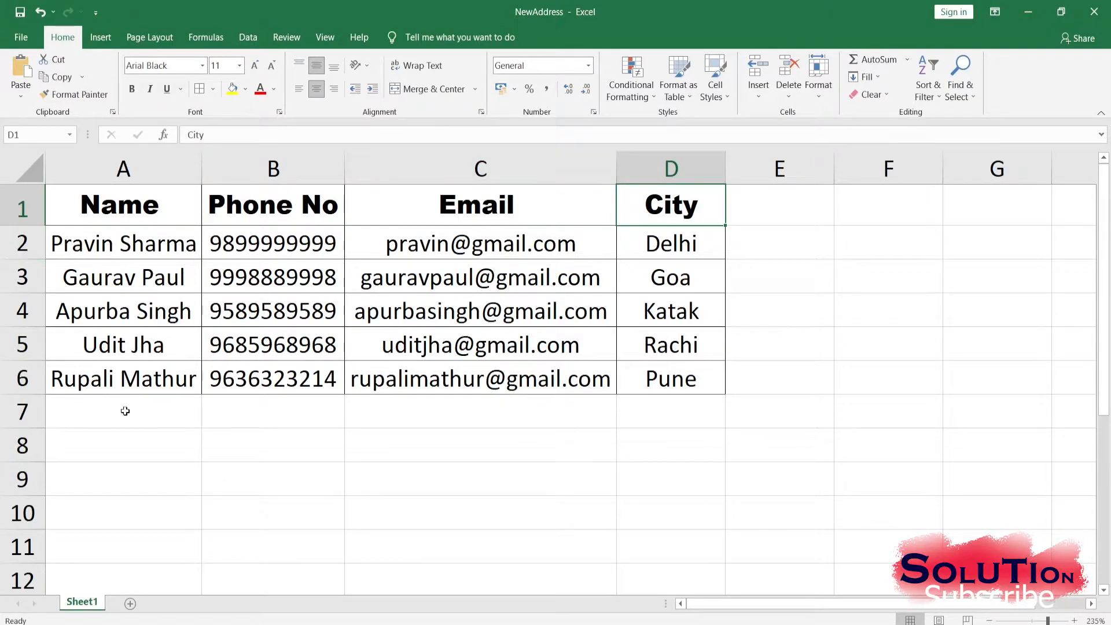
# - Save the address workbook, continuing with the OpenDocument format
pyautogui.click(20, 14)
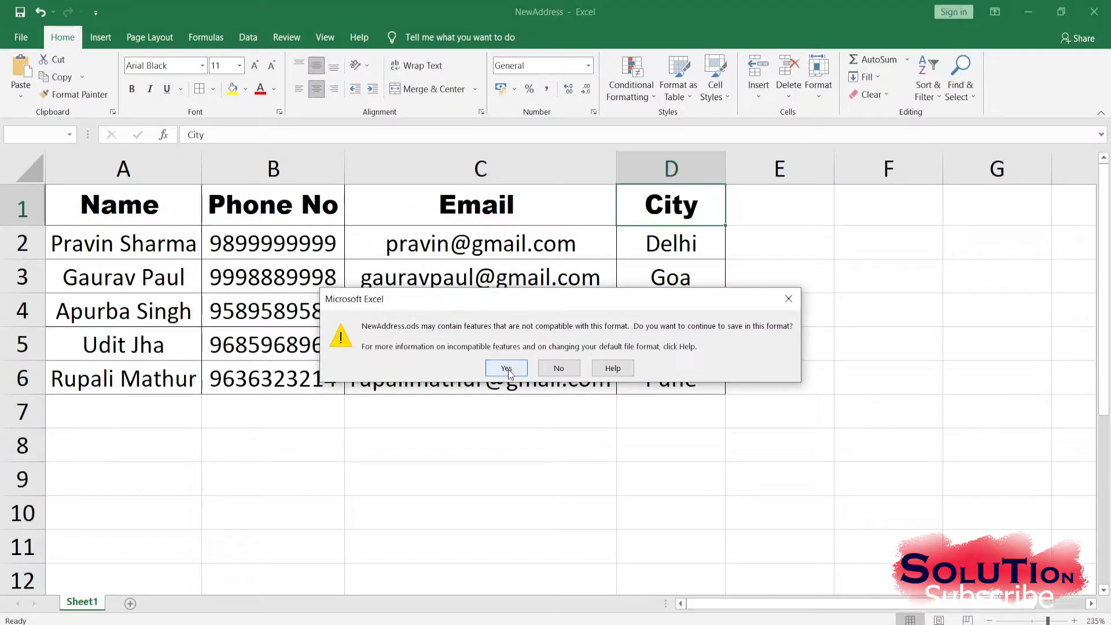
pyautogui.click(508, 370)
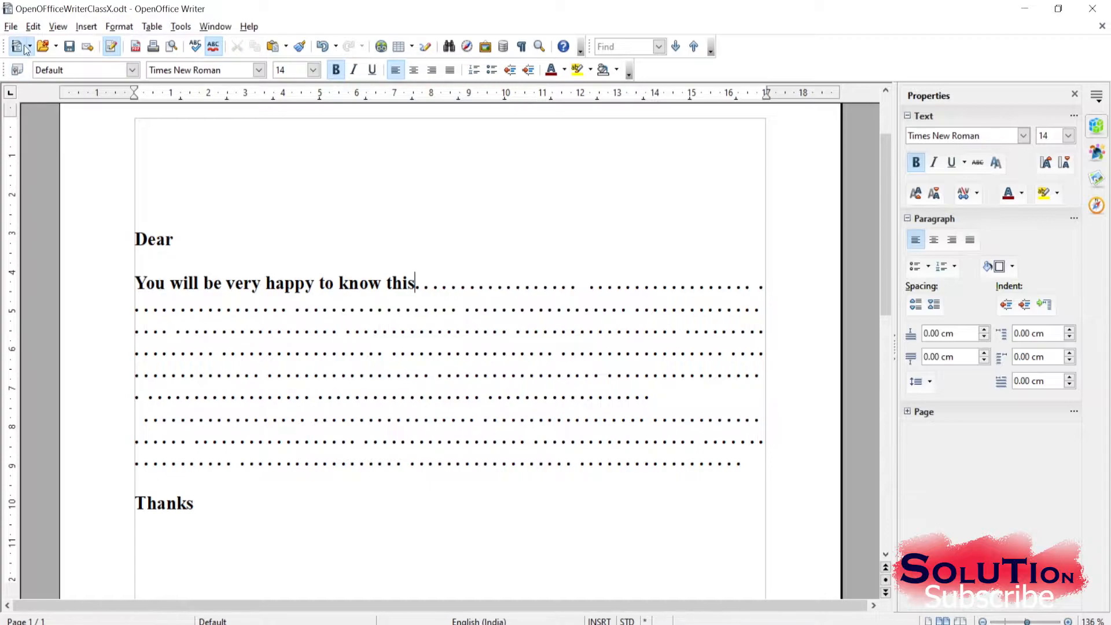
# - In OpenOffice Writer, start the Address Data Source wizard and choose Other external data source as the address book type
pyautogui.click(11, 28)
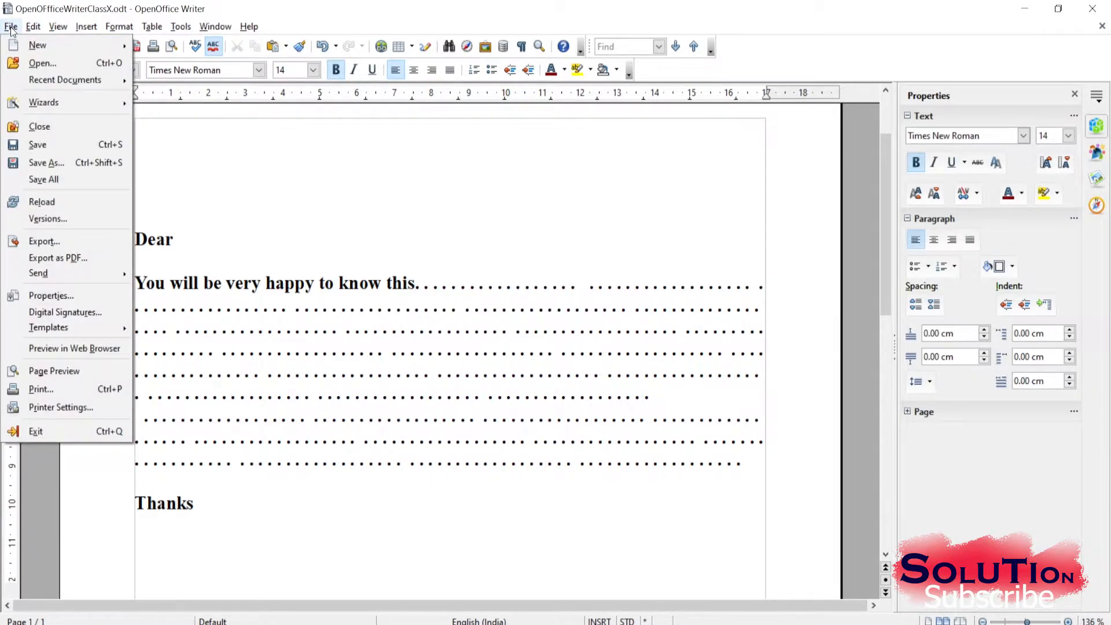
pyautogui.moveTo(70, 106)
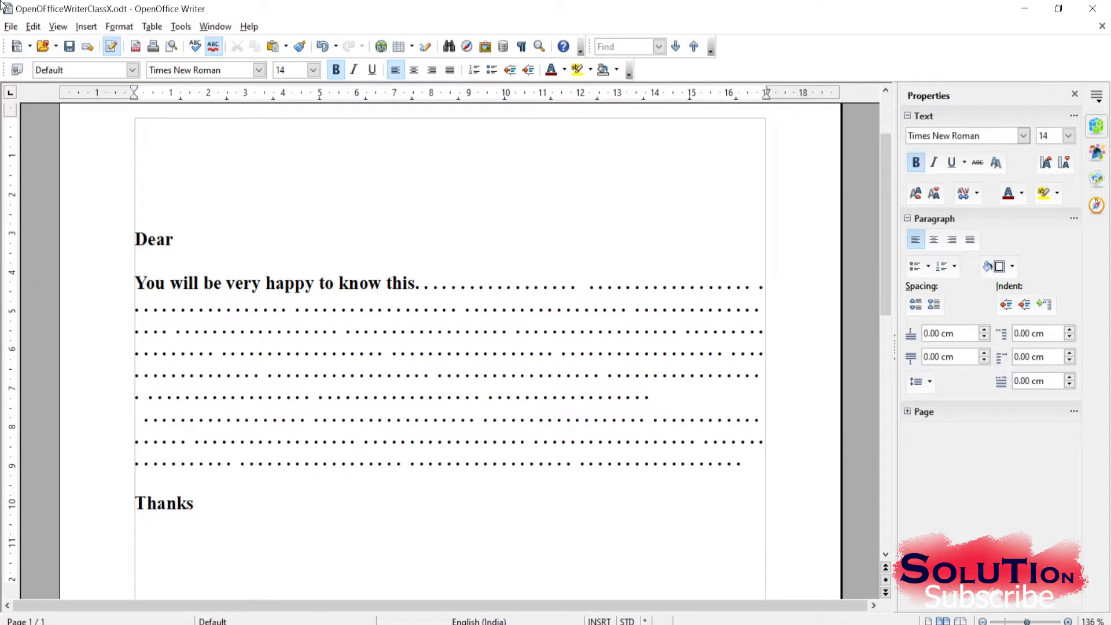
pyautogui.click(21, 52)
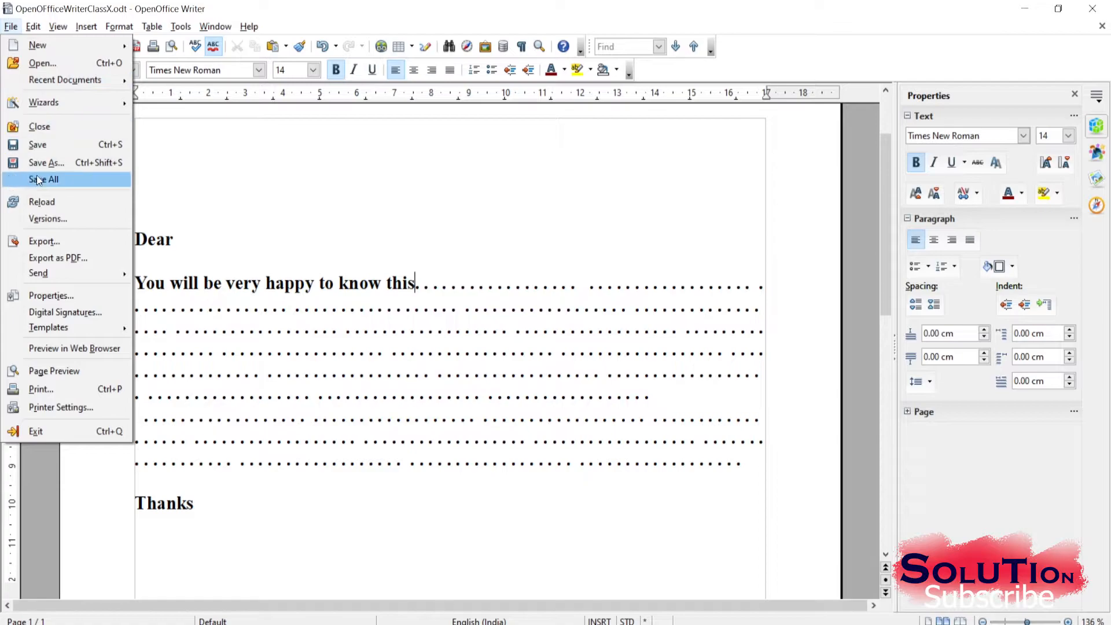
pyautogui.moveTo(48, 105)
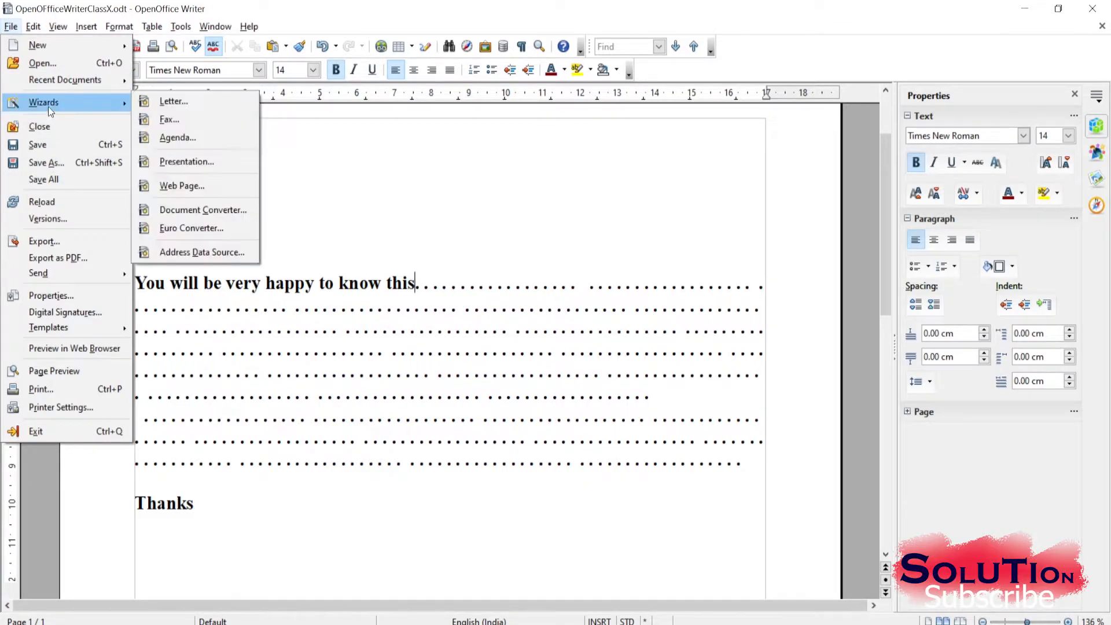
pyautogui.click(235, 252)
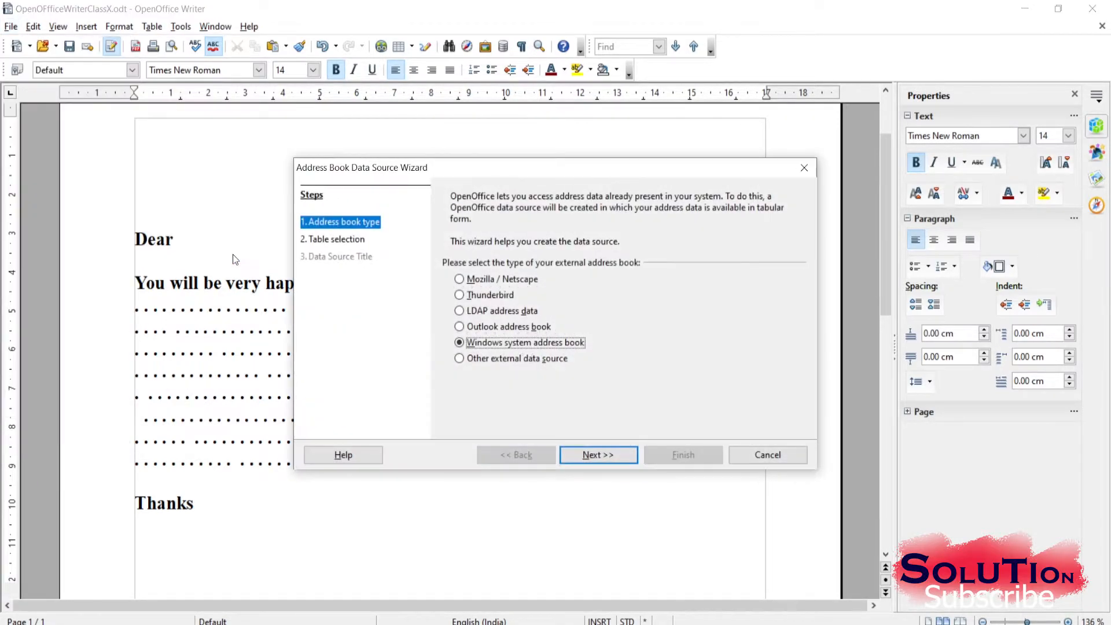
pyautogui.moveTo(528, 173); pyautogui.dragTo(380, 181)
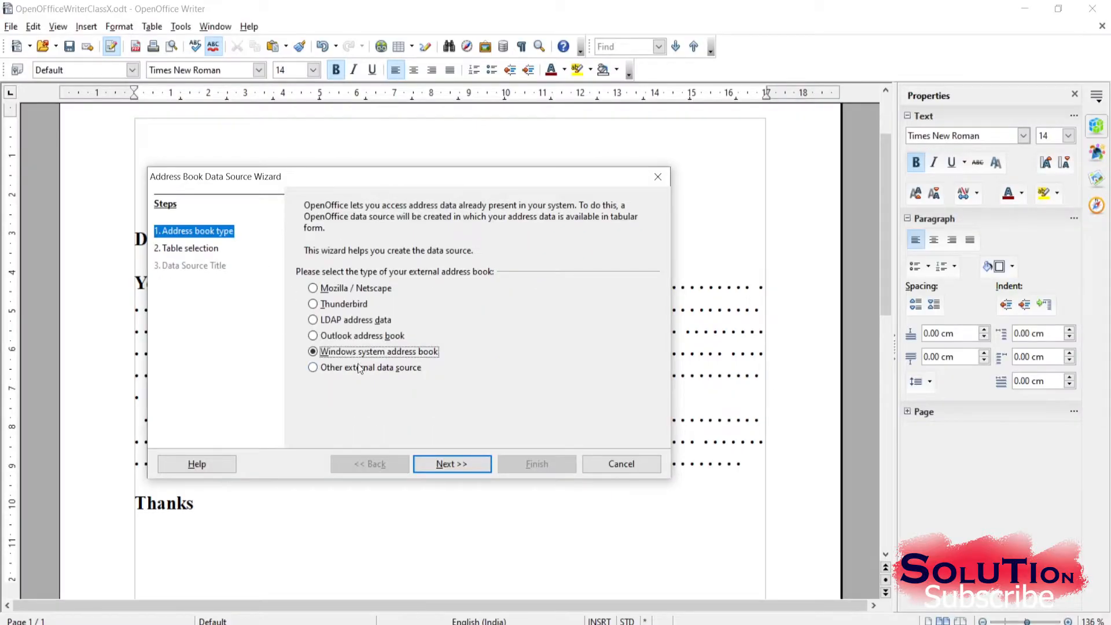
pyautogui.click(333, 372)
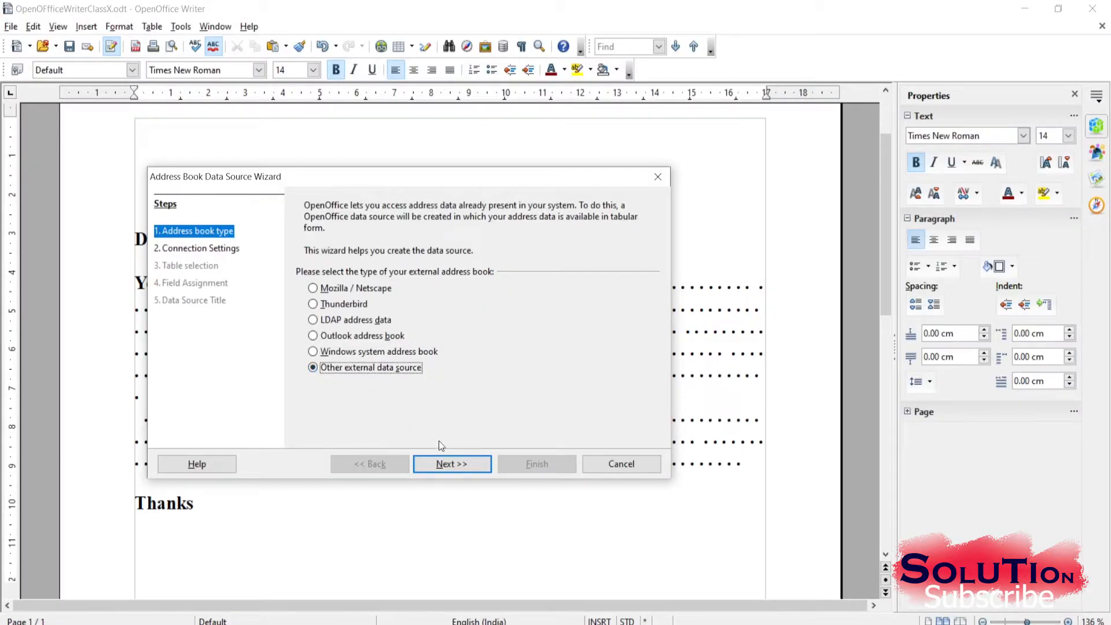
pyautogui.click(449, 465)
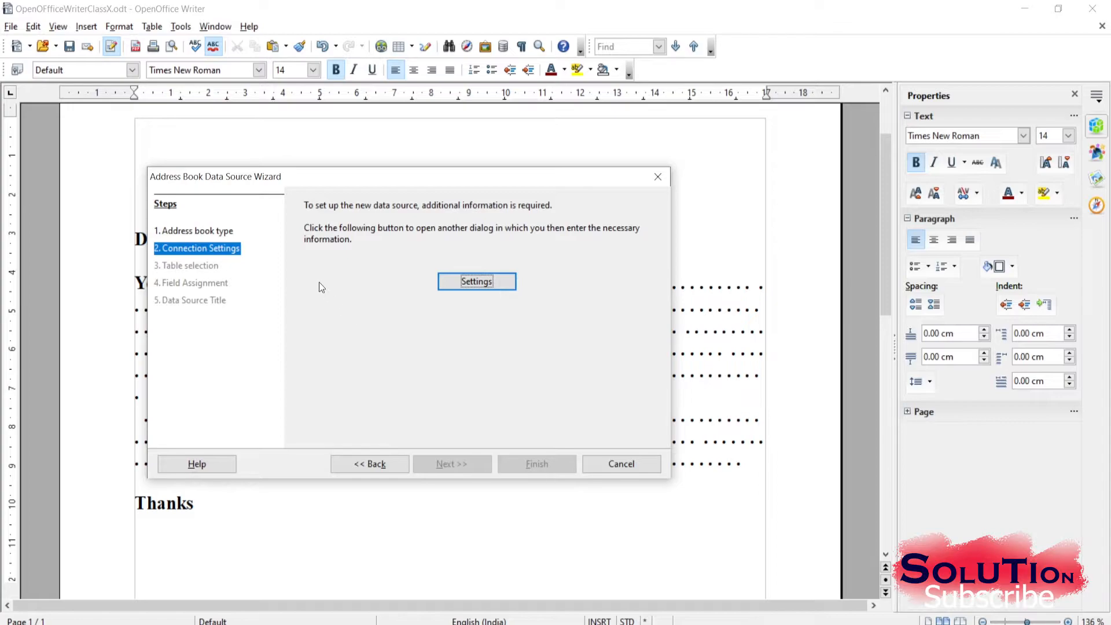
# - Open the connection settings of the new data source and set the database type to Spreadsheet
pyautogui.click(467, 283)
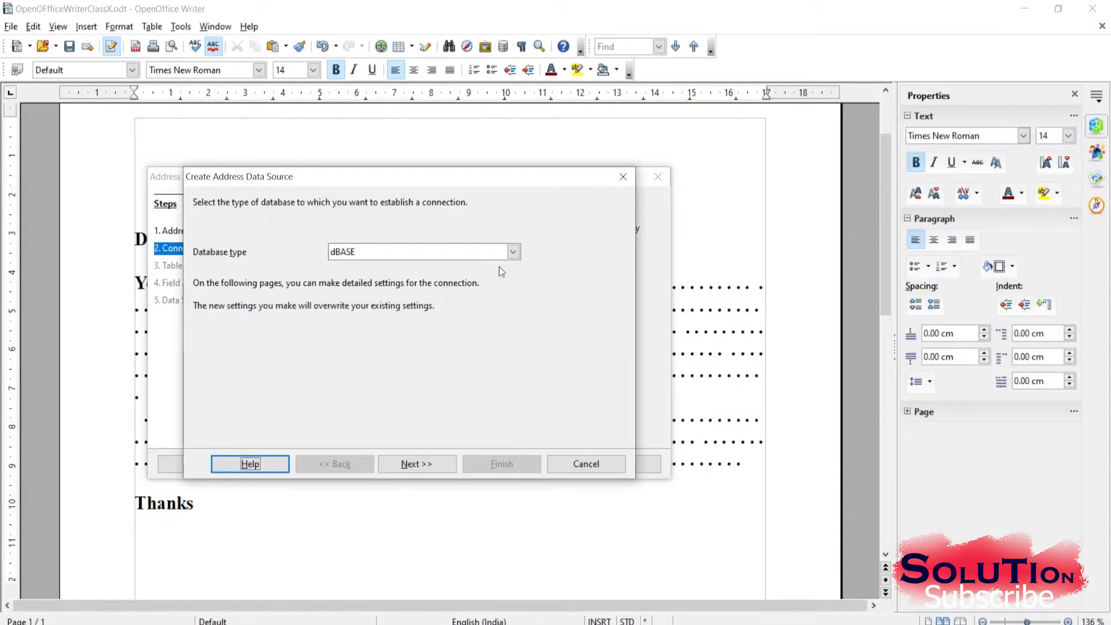
pyautogui.click(511, 253)
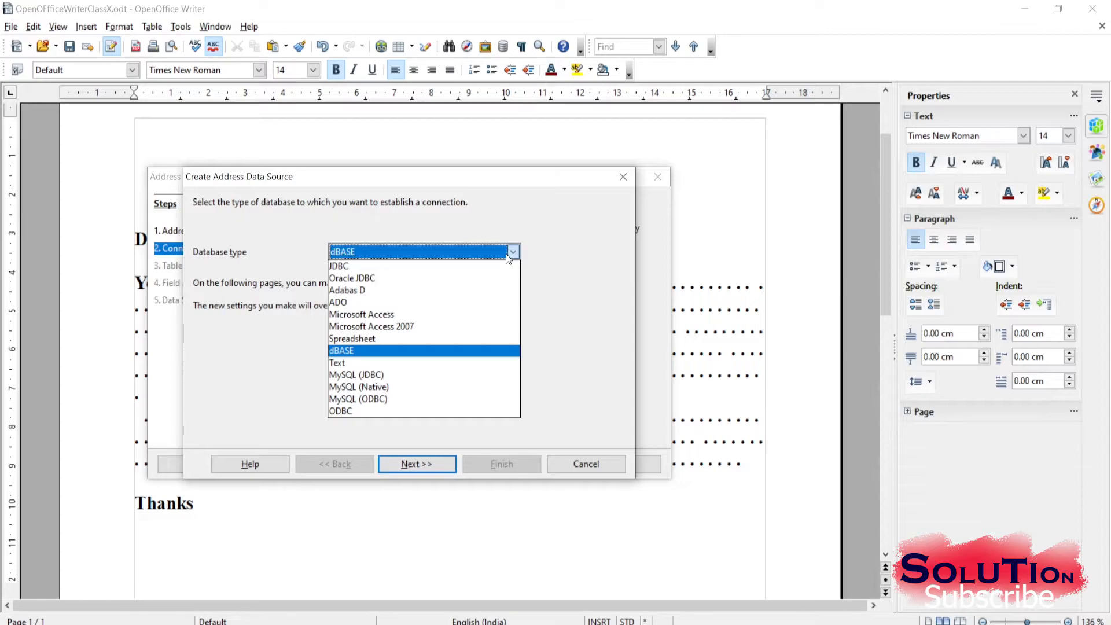
pyautogui.click(358, 340)
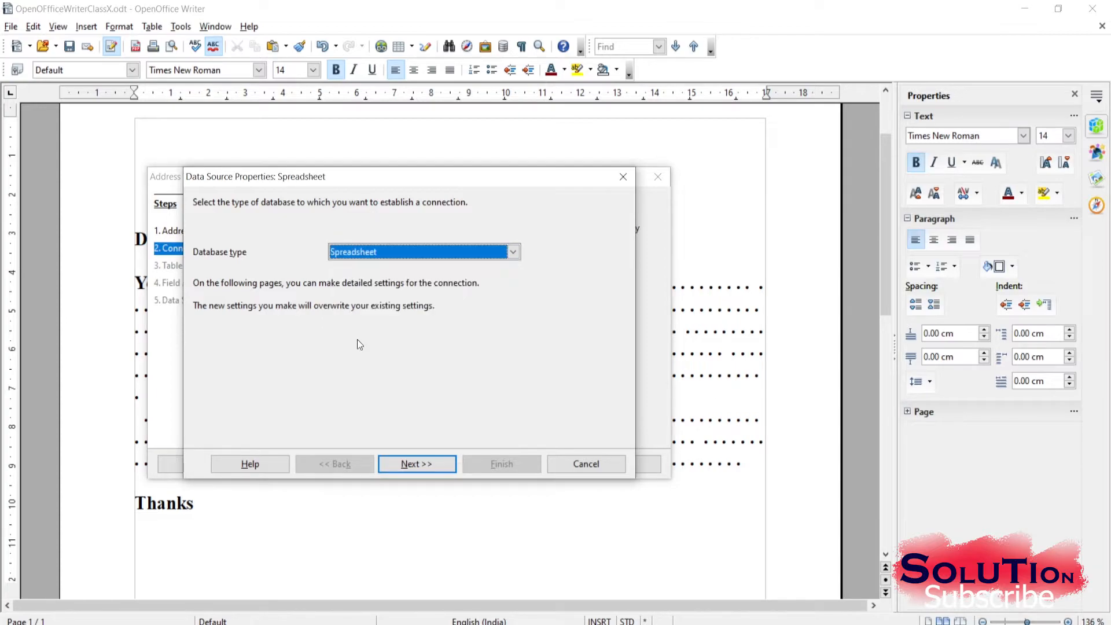
pyautogui.click(405, 467)
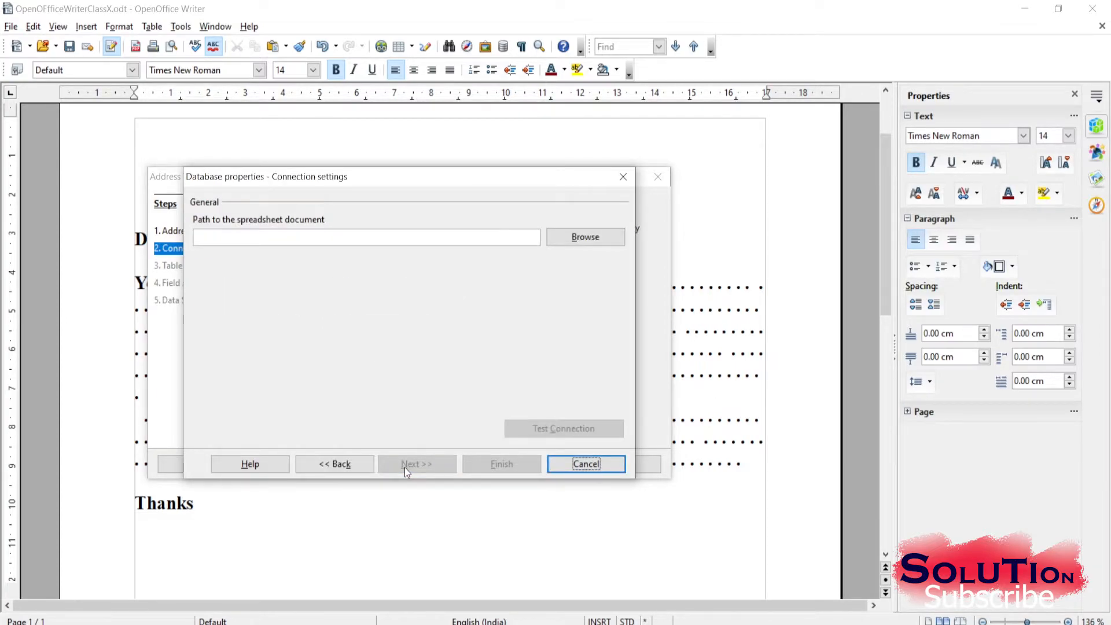
# - Choose the NewAddress file in the open office writer folder as the path to the spreadsheet document
pyautogui.click(585, 238)
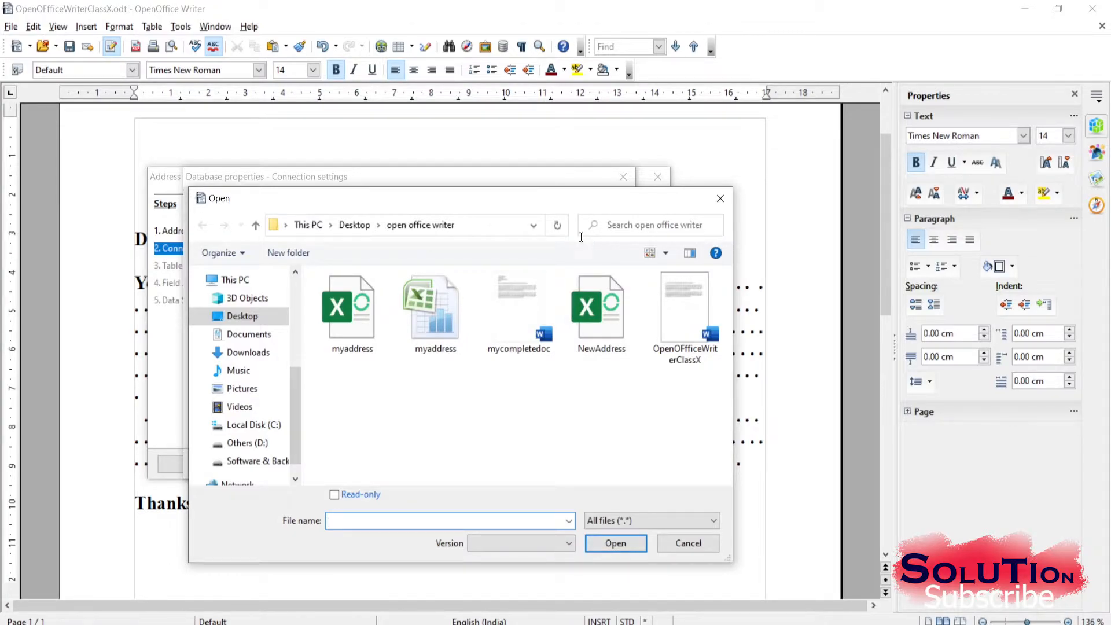
pyautogui.moveTo(502, 199); pyautogui.dragTo(501, 127)
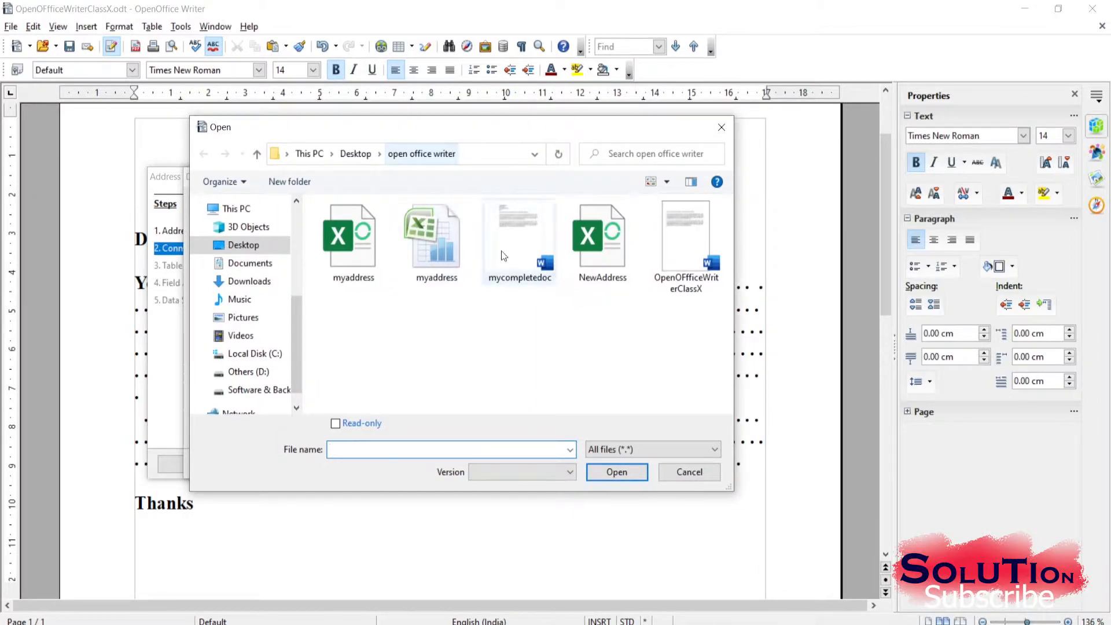
pyautogui.click(604, 252)
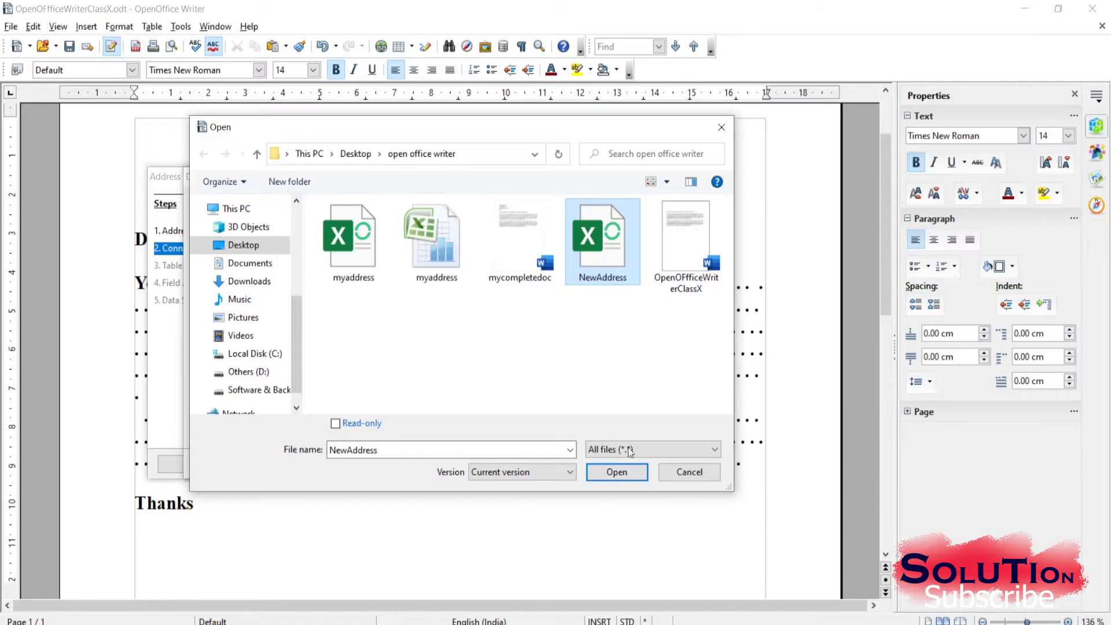
pyautogui.click(615, 475)
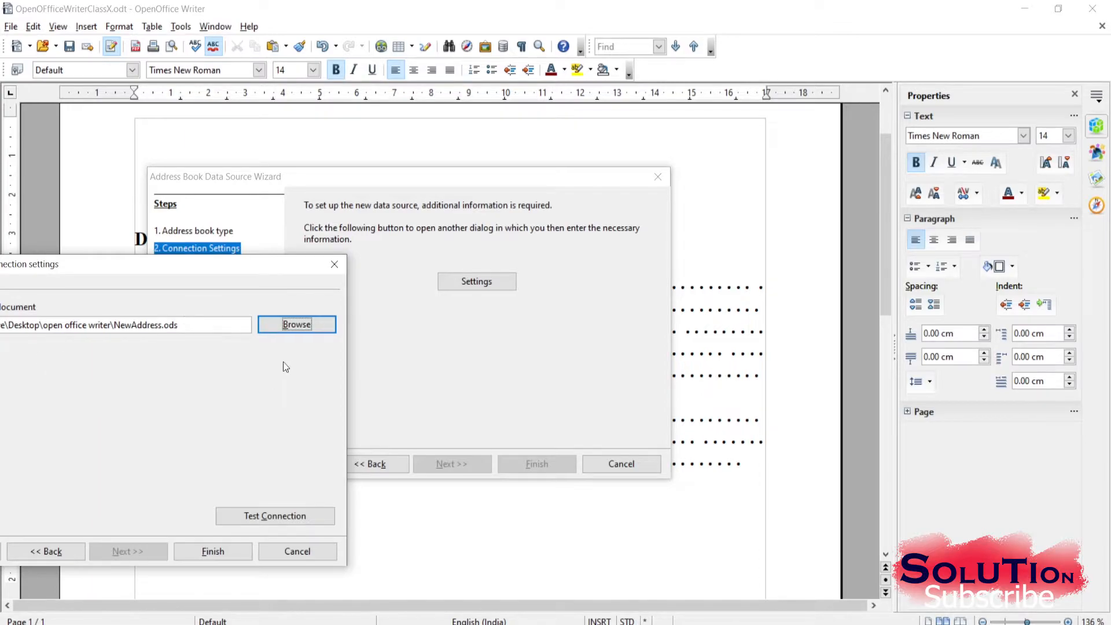
# - Test the connection to the spreadsheet and finish the connection settings
pyautogui.click(274, 517)
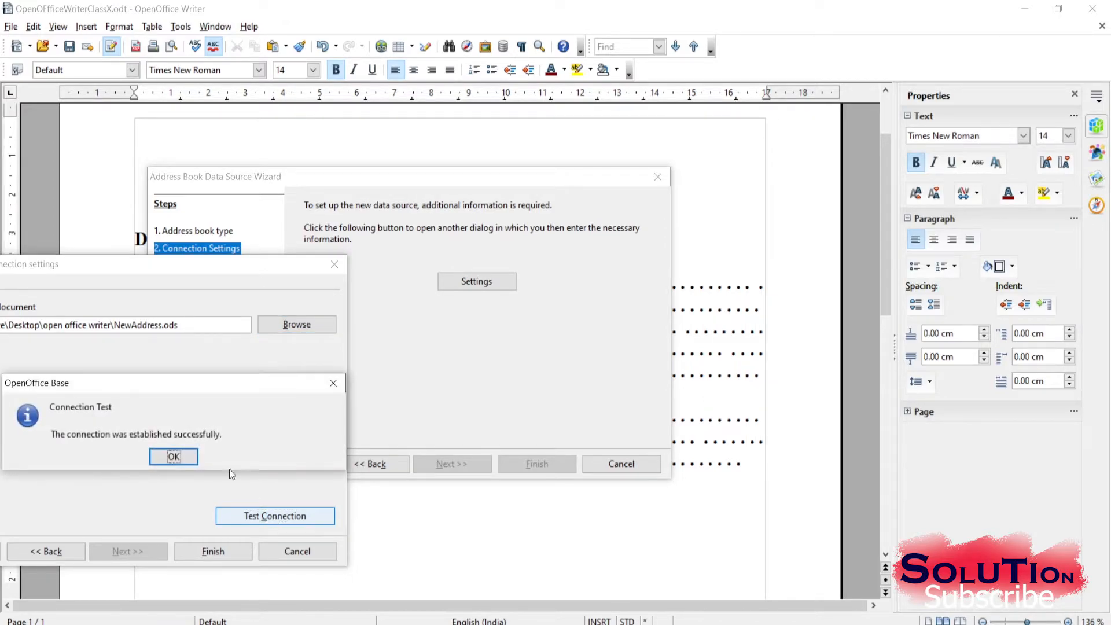
pyautogui.moveTo(146, 381); pyautogui.dragTo(503, 289)
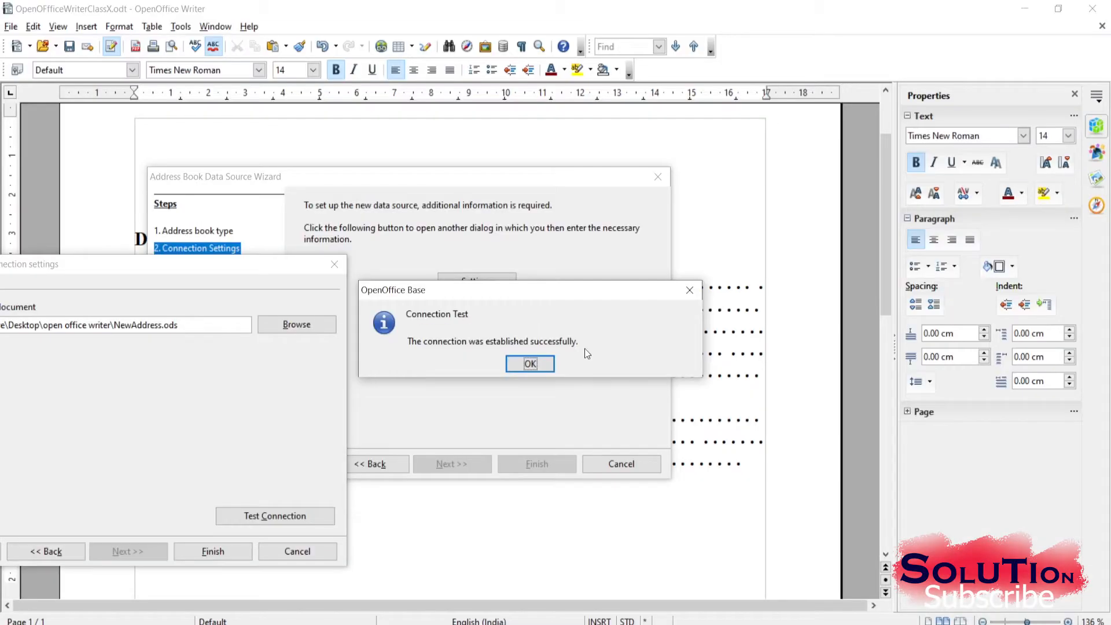
pyautogui.click(541, 364)
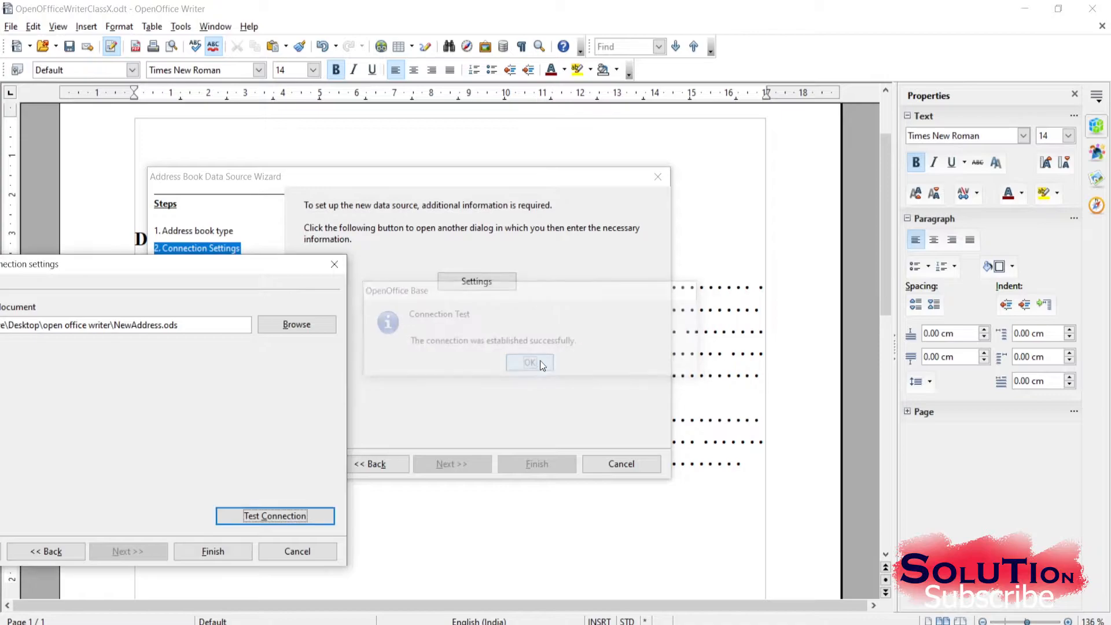
pyautogui.click(217, 551)
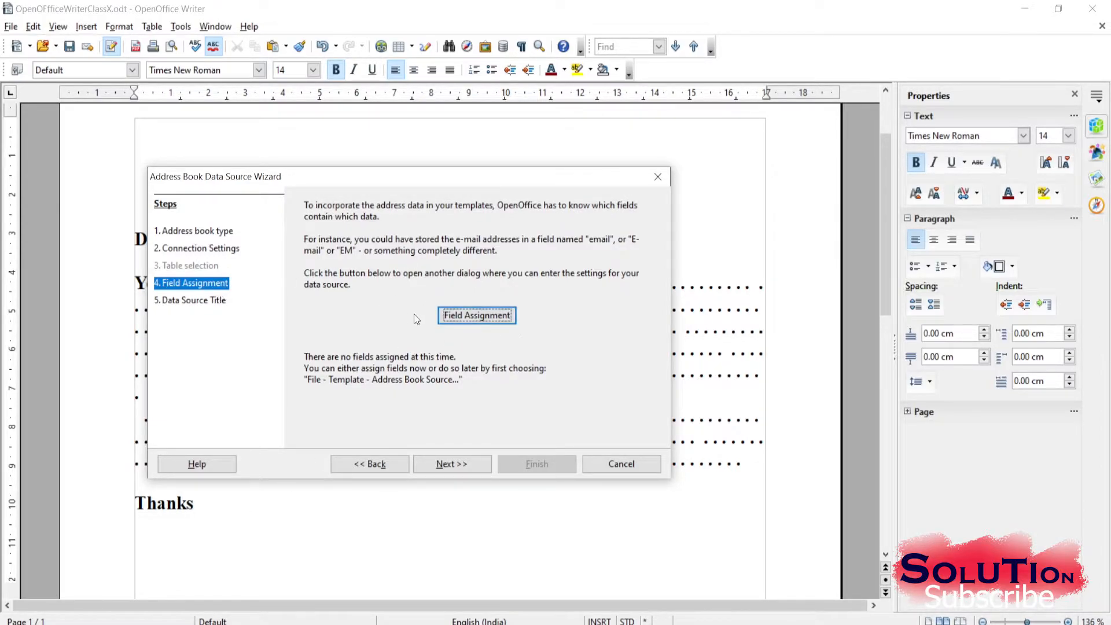
# - Skip the field assignment, name the address book MyNewAddressBook, and finish the wizard, overwriting the existing file
pyautogui.click(452, 465)
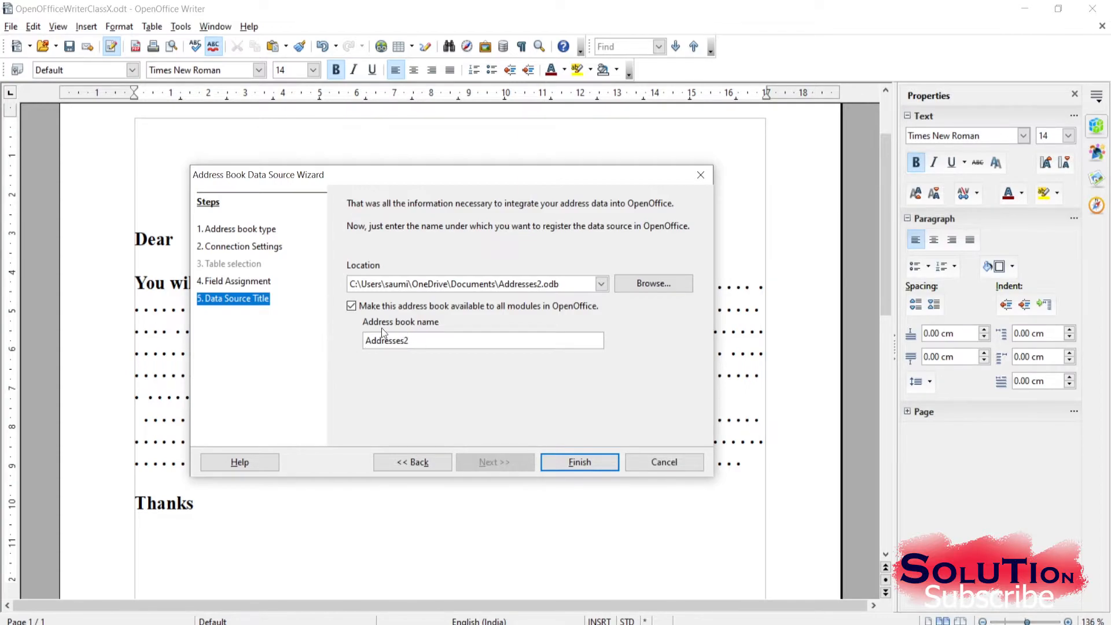
pyautogui.doubleClick(420, 340)
pyautogui.write('MyNewAddressBook')
pyautogui.click(582, 462)
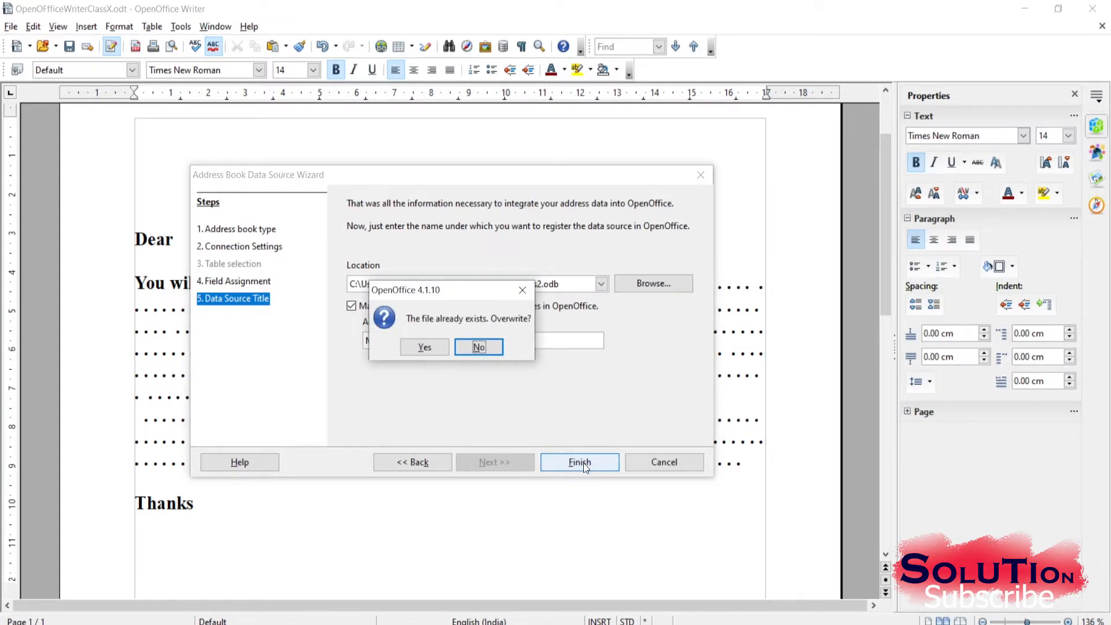
pyautogui.moveTo(498, 289)
pyautogui.mouseDown()
pyautogui.moveTo(524, 411)
pyautogui.moveTo(550, 267)
pyautogui.moveTo(557, 311)
pyautogui.moveTo(483, 353)
pyautogui.moveTo(506, 317)
pyautogui.moveTo(505, 352)
pyautogui.moveTo(514, 296)
pyautogui.mouseUp()
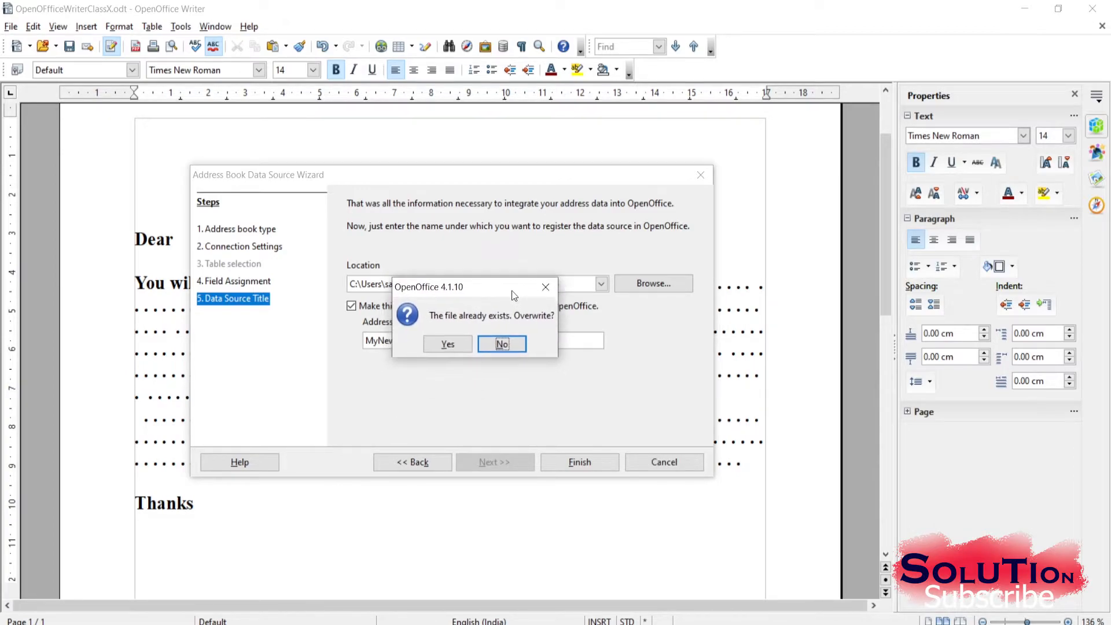
pyautogui.click(447, 343)
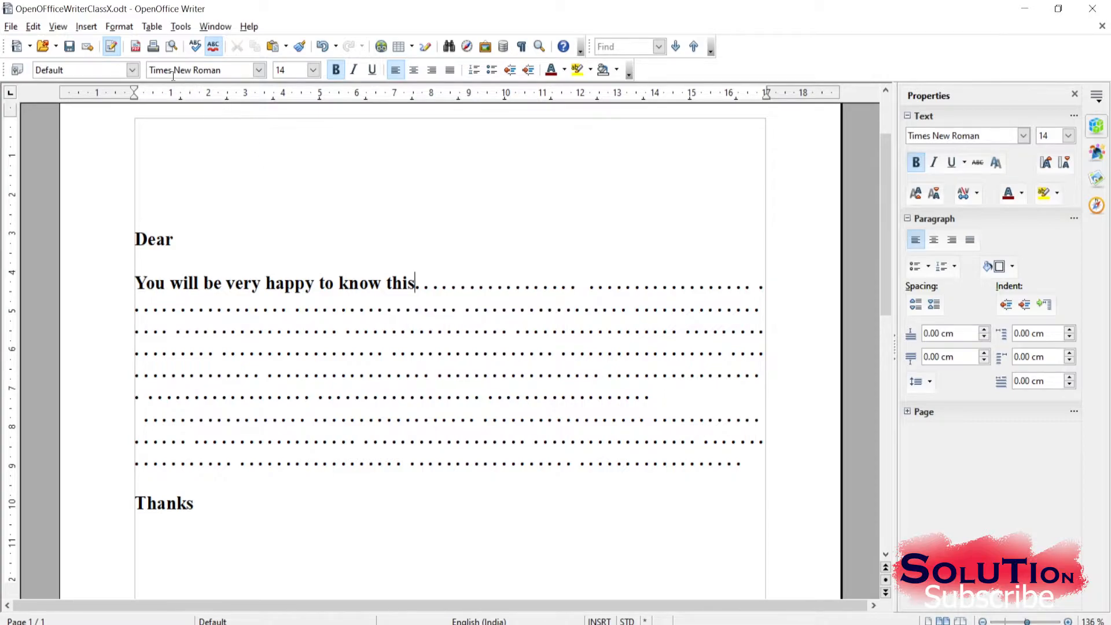
# - Show the data sources, look through the registered address books, and display Sheet1 of the NewAddress data source
pyautogui.click(58, 28)
pyautogui.click(63, 27)
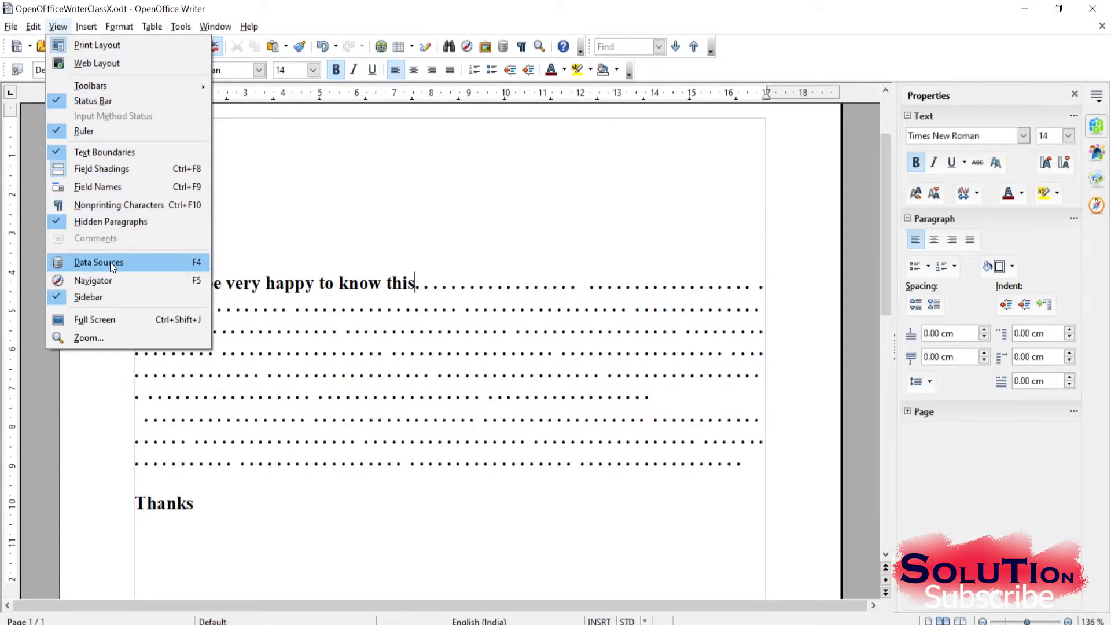
pyautogui.click(95, 262)
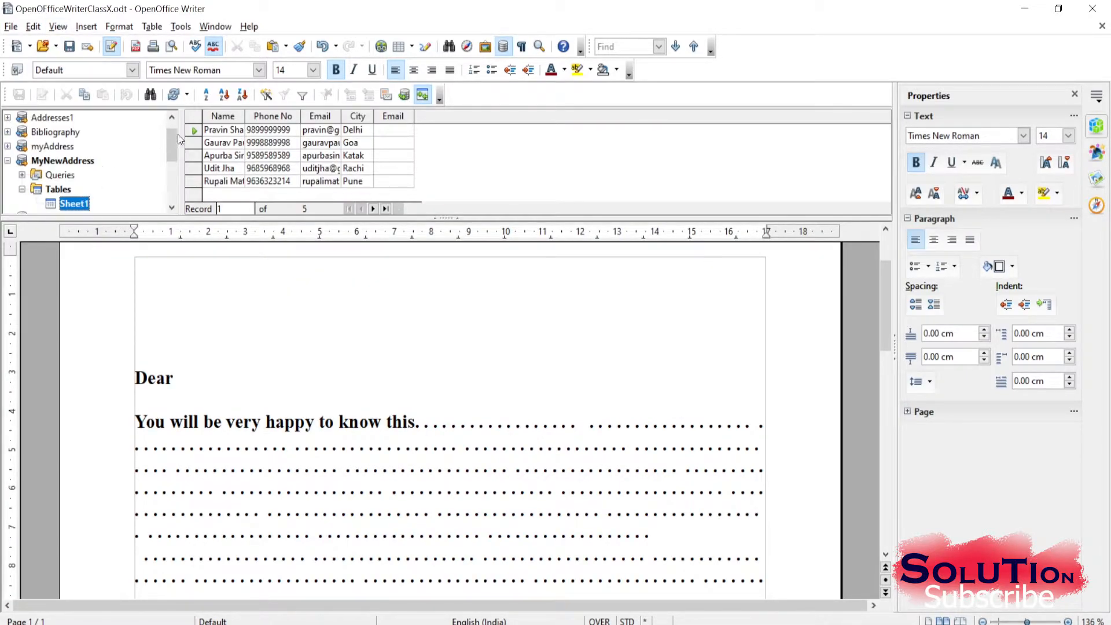
pyautogui.scroll(-1, 89, 186)
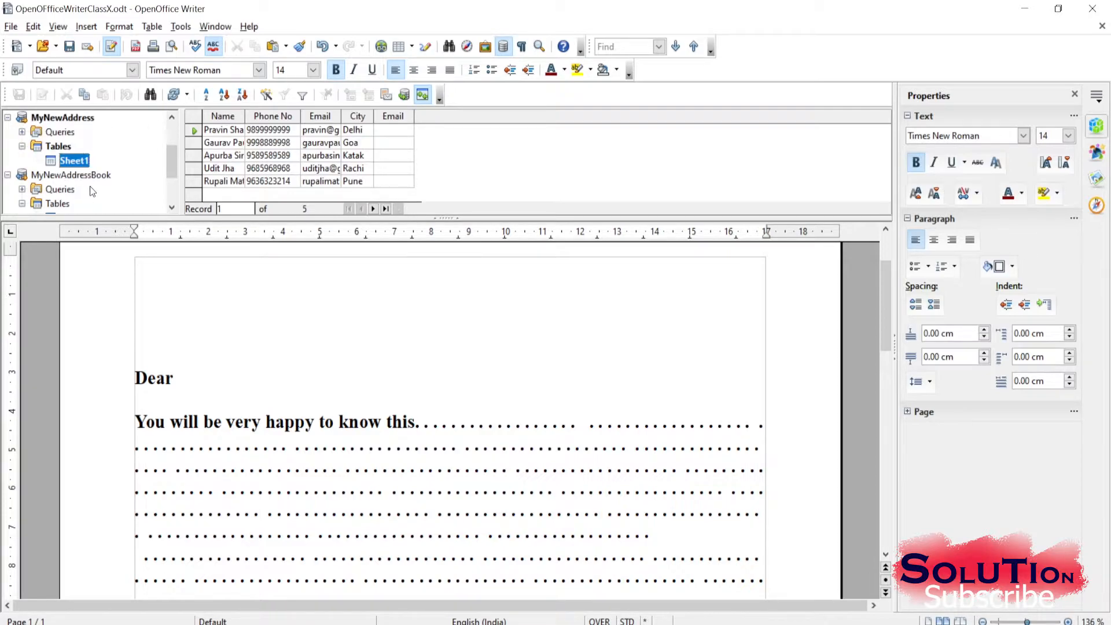
pyautogui.scroll(1, 93, 172)
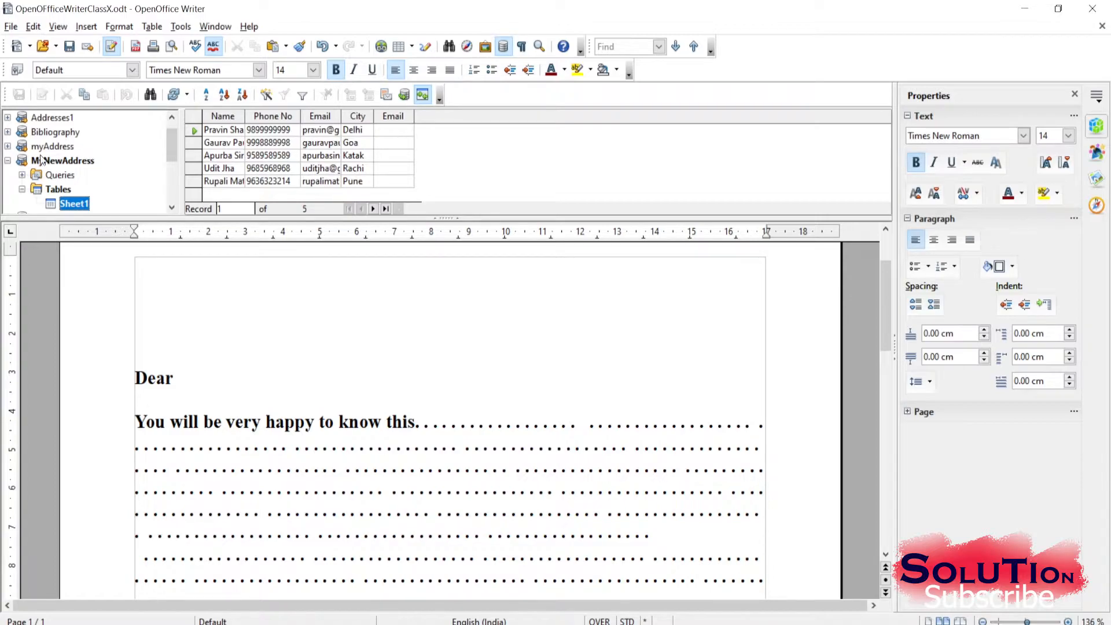
pyautogui.scroll(-1, 68, 175)
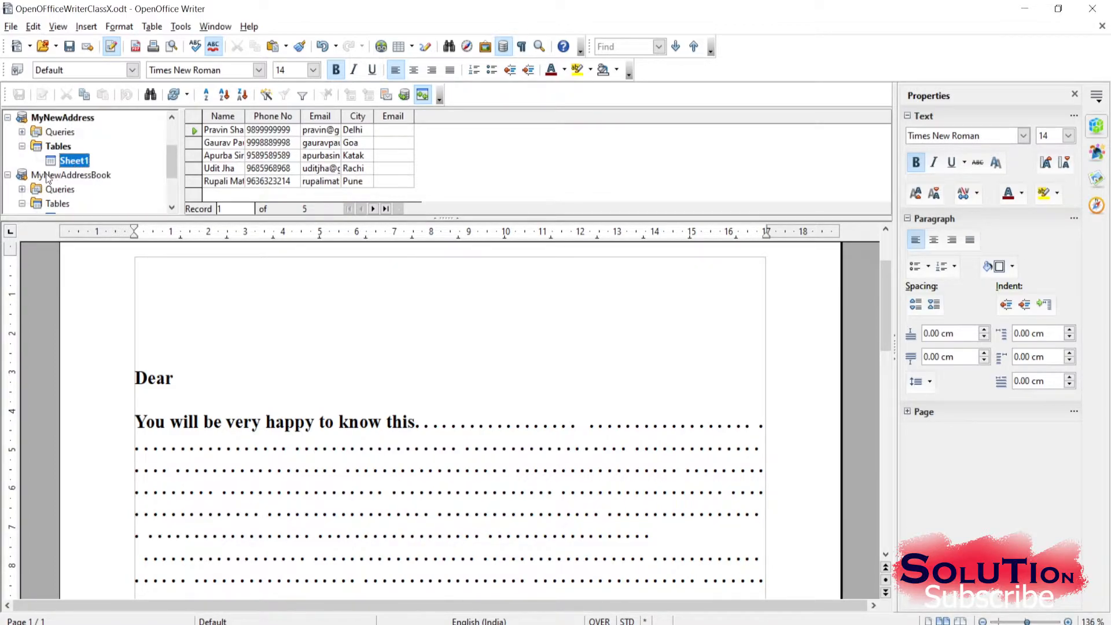
pyautogui.scroll(1, 85, 179)
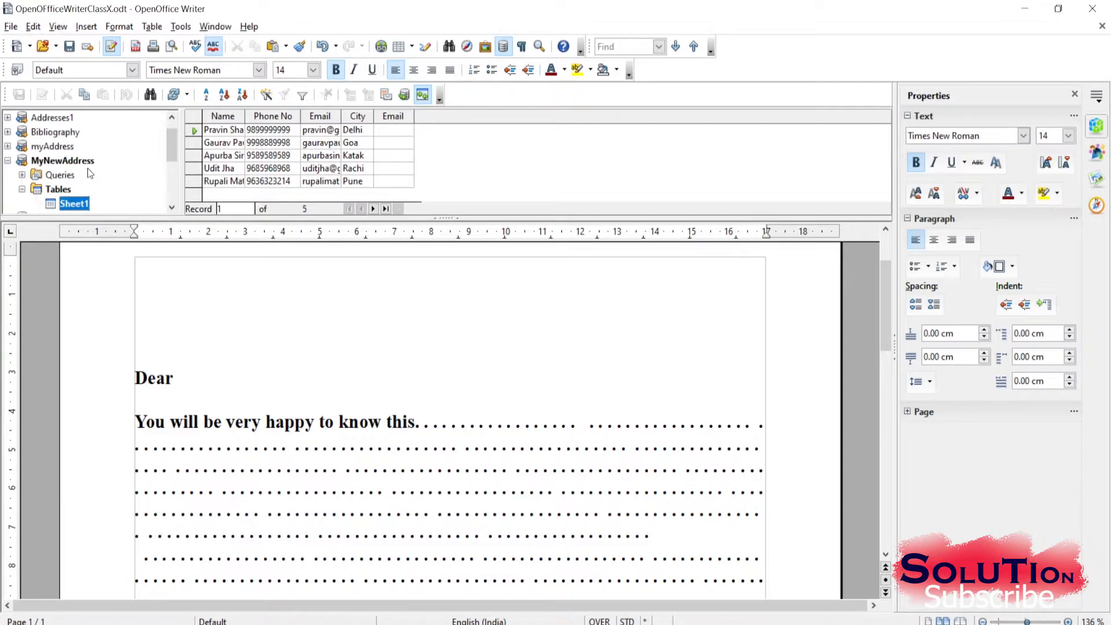
pyautogui.scroll(-1, 88, 169)
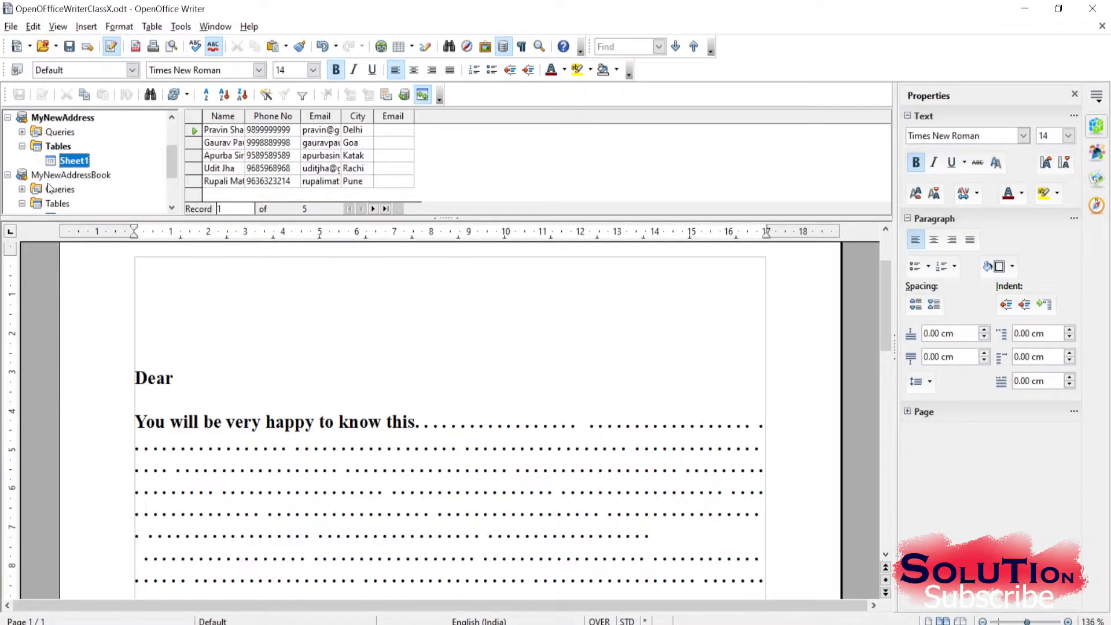
pyautogui.scroll(-1, 96, 183)
pyautogui.click(71, 175)
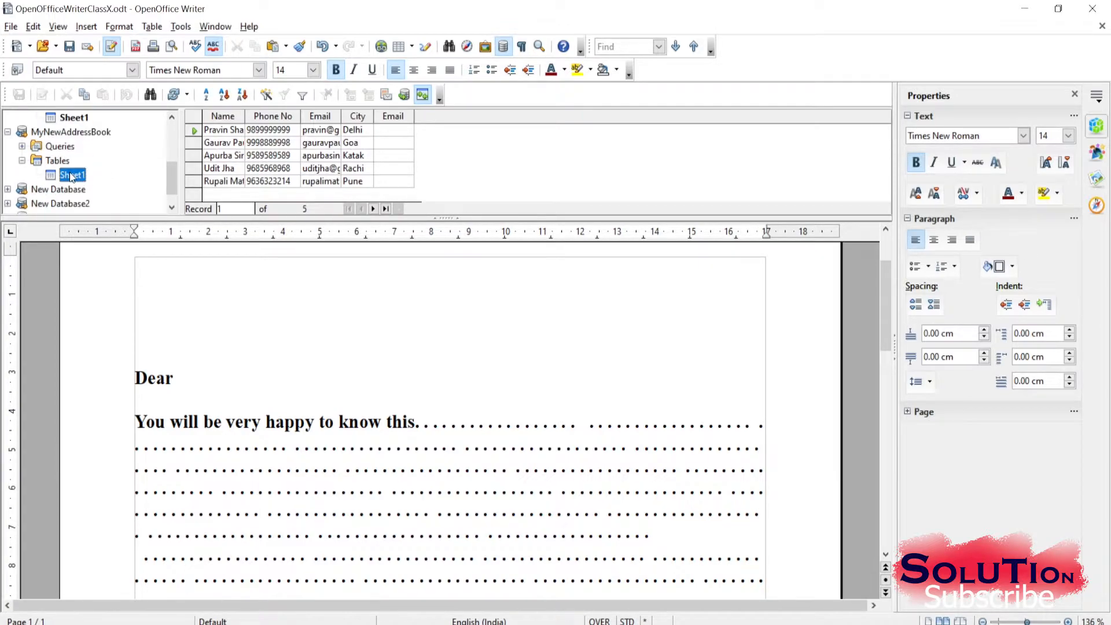
pyautogui.scroll(1, 76, 178)
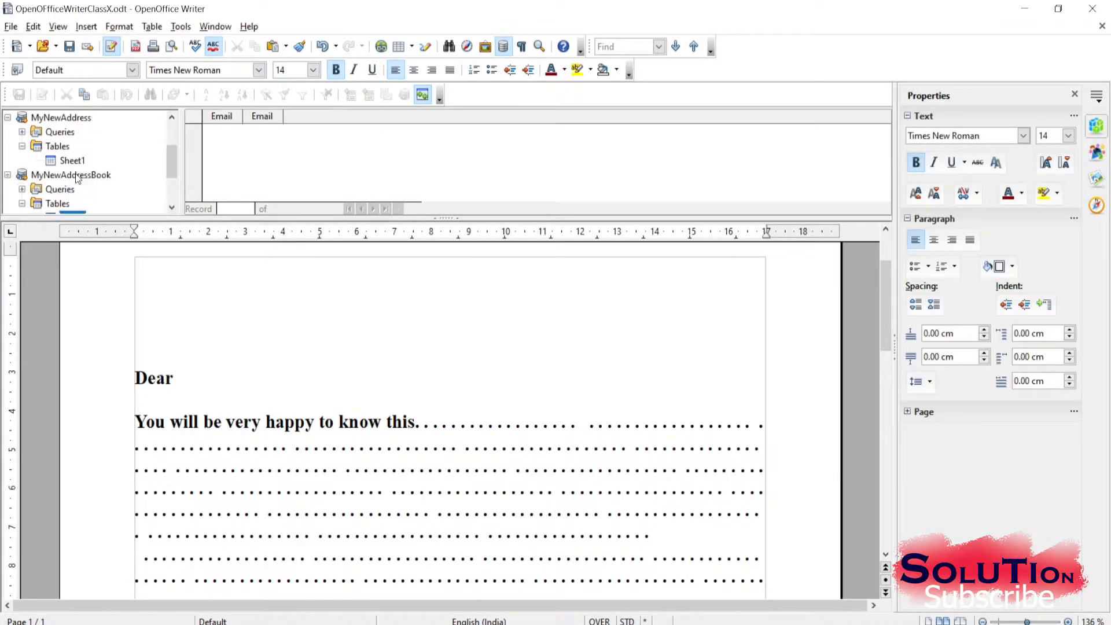
pyautogui.click(66, 162)
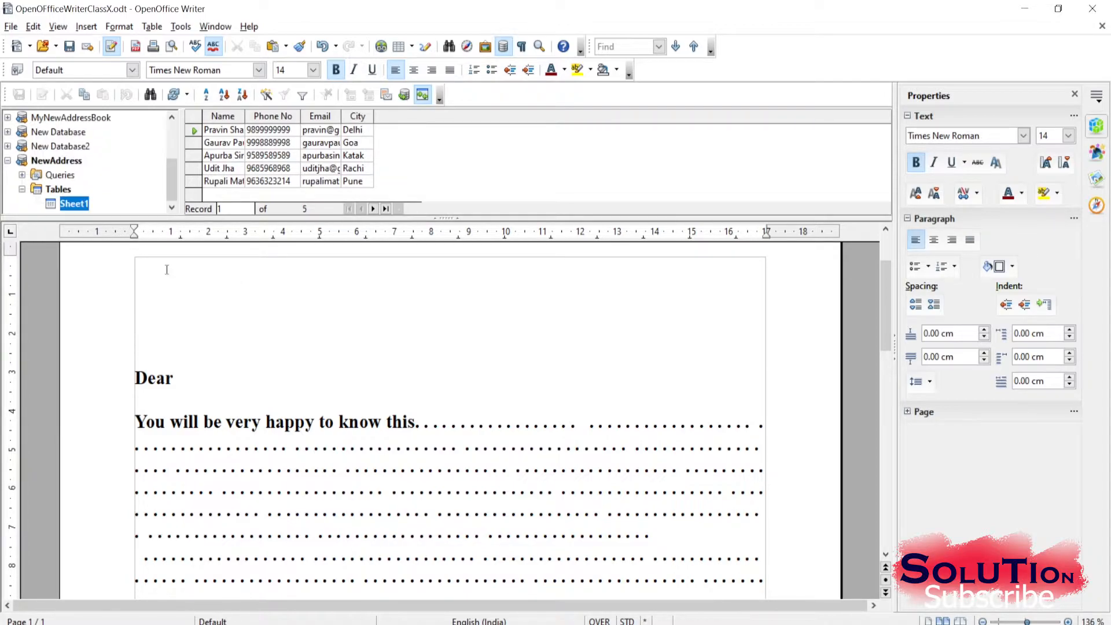
# - Insert the Name, Email, Phone No and City fields from Sheet1 on separate lines above the salutation
pyautogui.click(147, 265)
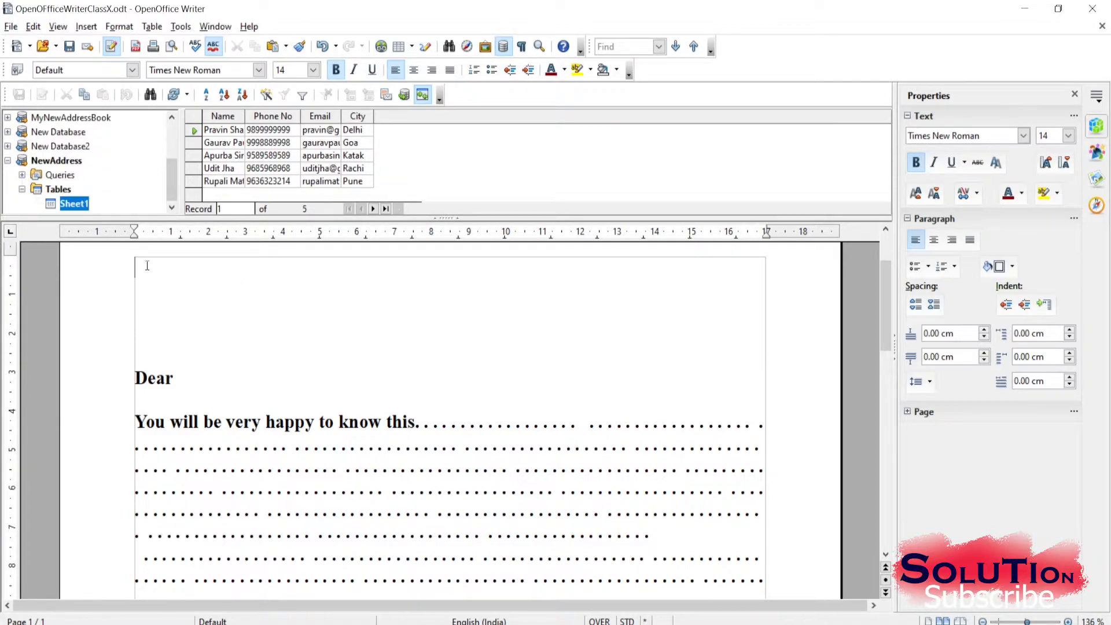
pyautogui.click(225, 116)
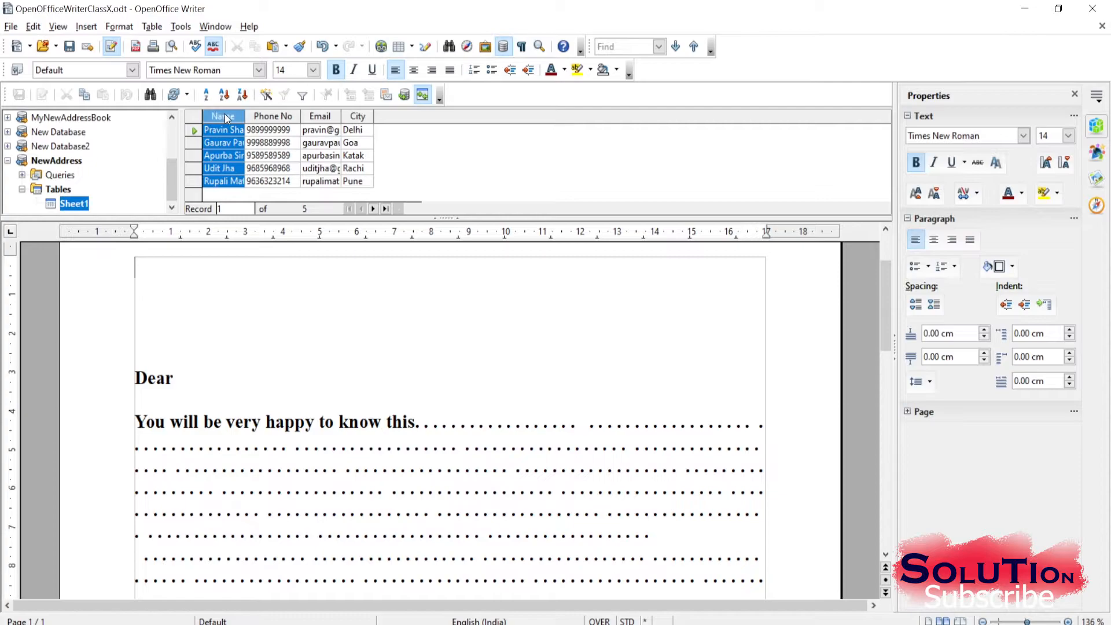
pyautogui.moveTo(225, 119); pyautogui.dragTo(147, 376)
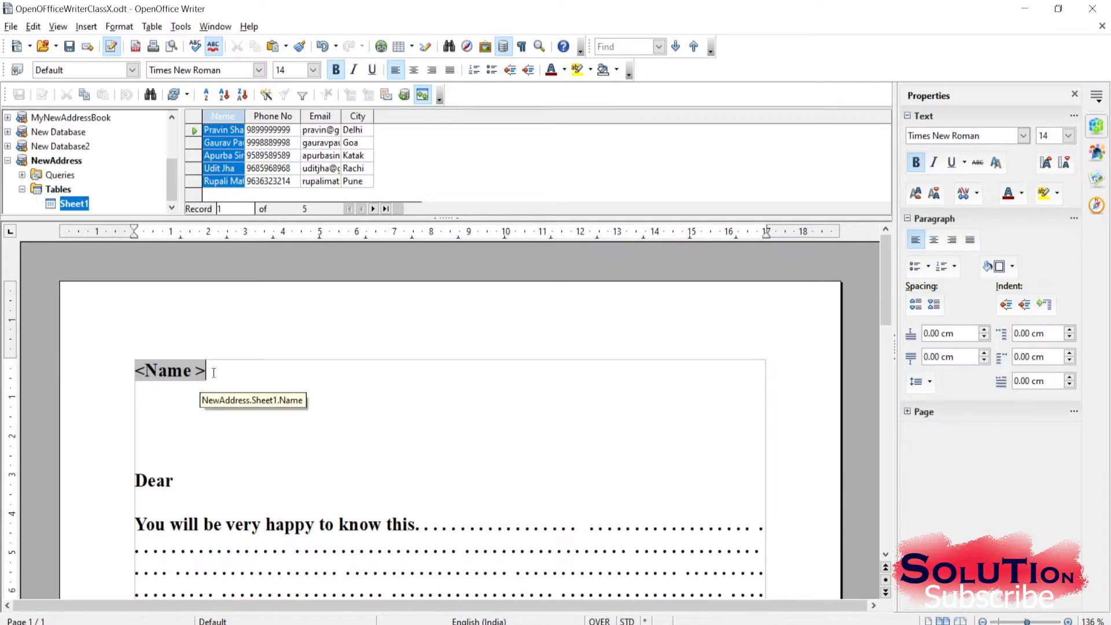
pyautogui.click(321, 117)
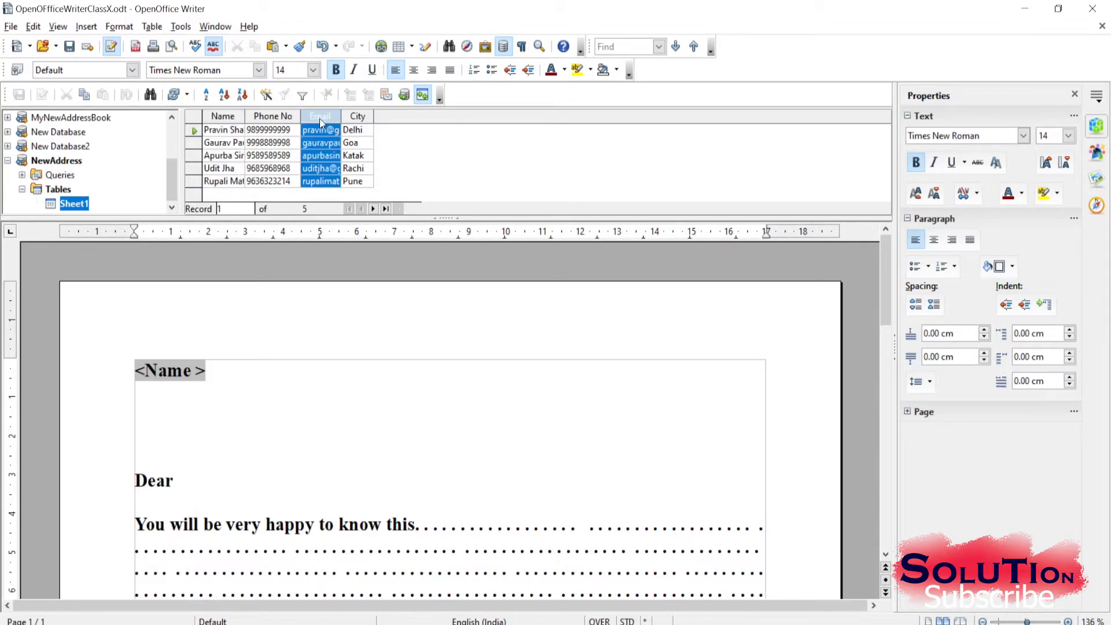
pyautogui.moveTo(319, 119); pyautogui.dragTo(146, 399)
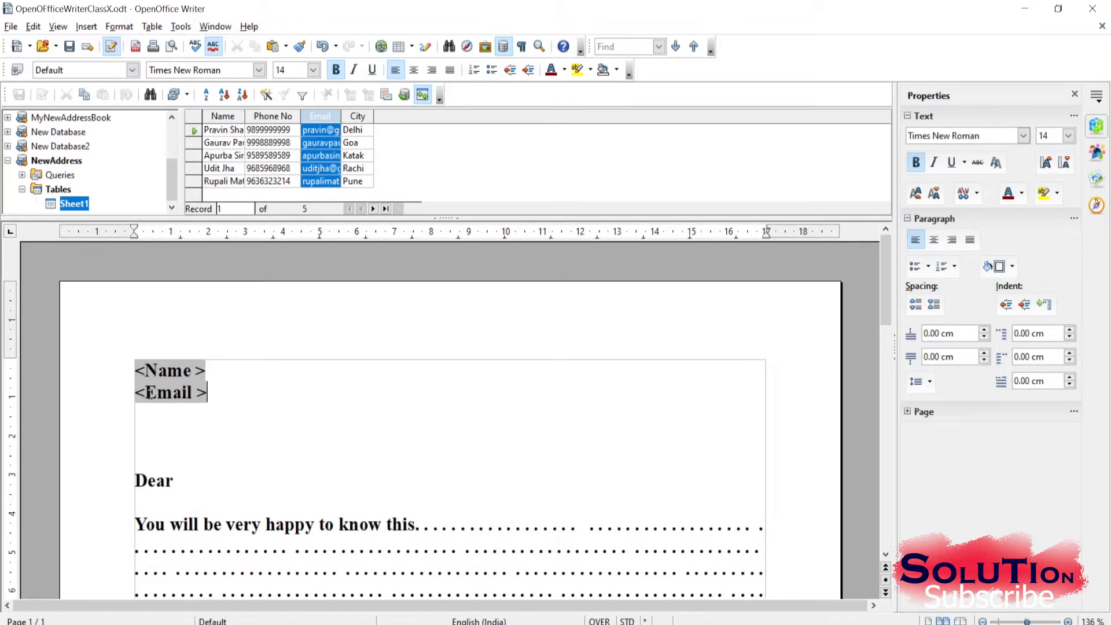
pyautogui.click(274, 117)
pyautogui.moveTo(273, 117); pyautogui.dragTo(151, 428)
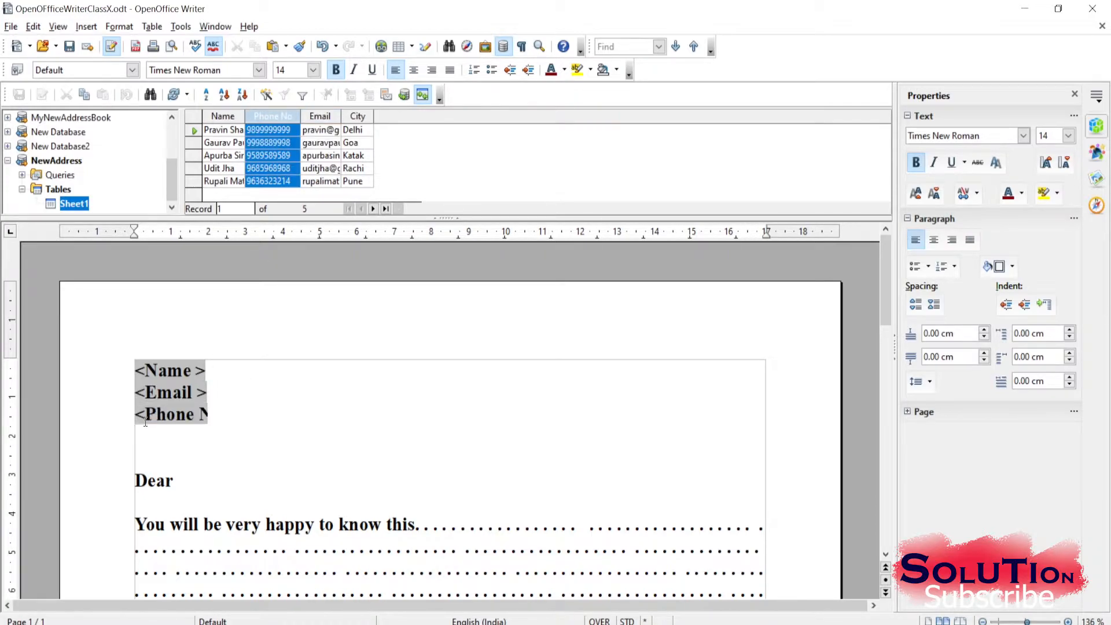
pyautogui.click(357, 117)
pyautogui.moveTo(357, 116); pyautogui.dragTo(146, 442)
# - Insert the Name field after "Dear" in the salutation and add a comma behind it
pyautogui.scroll(-1, 272, 410)
pyautogui.click(189, 429)
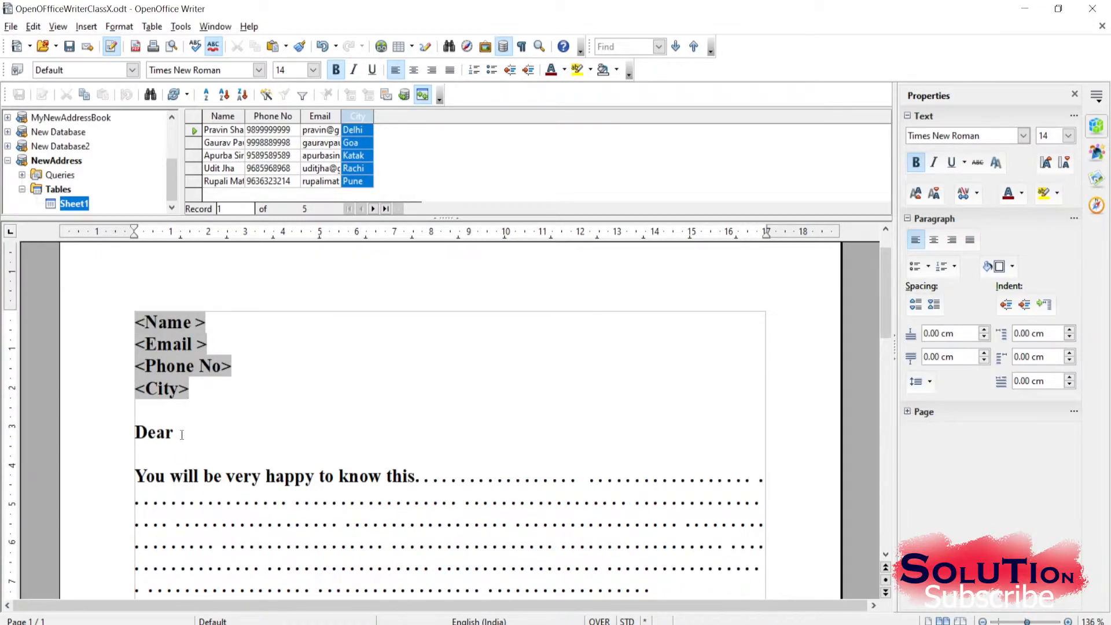
pyautogui.click(223, 116)
pyautogui.moveTo(223, 116); pyautogui.dragTo(185, 483)
pyautogui.write(',')
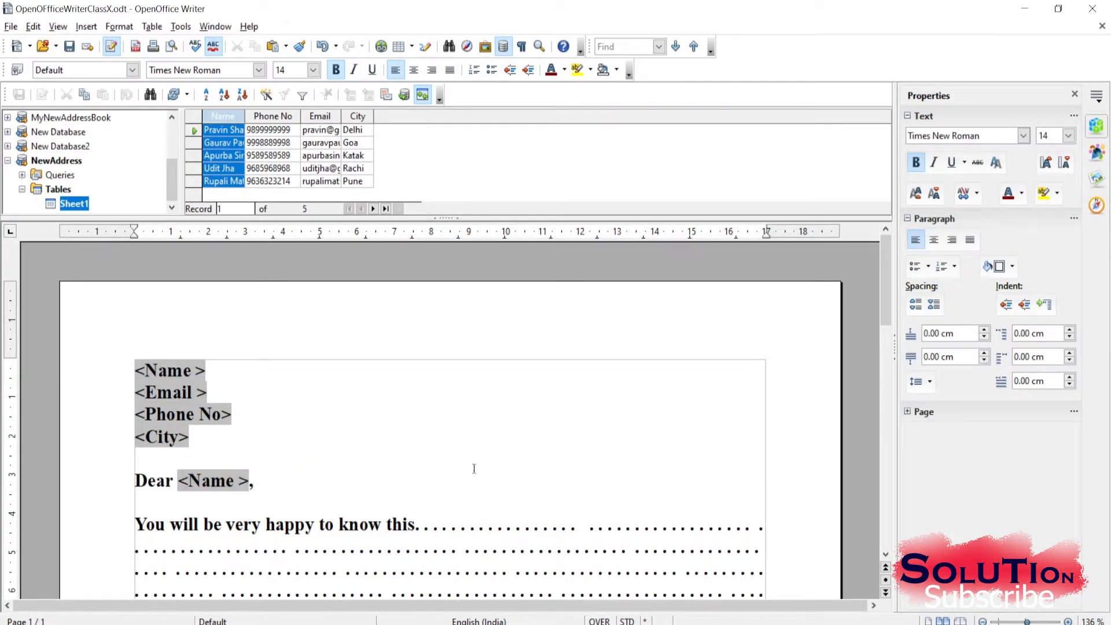
# - Look over the inserted fields in the letter and hide the data sources
pyautogui.scroll(-3, 390, 402)
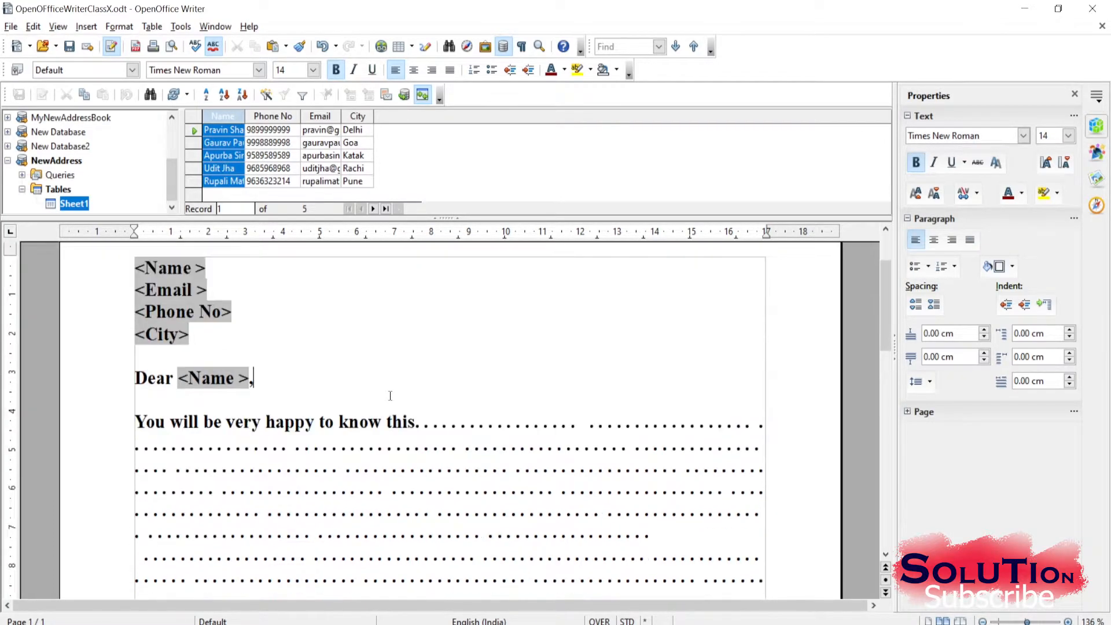
pyautogui.scroll(3, 390, 389)
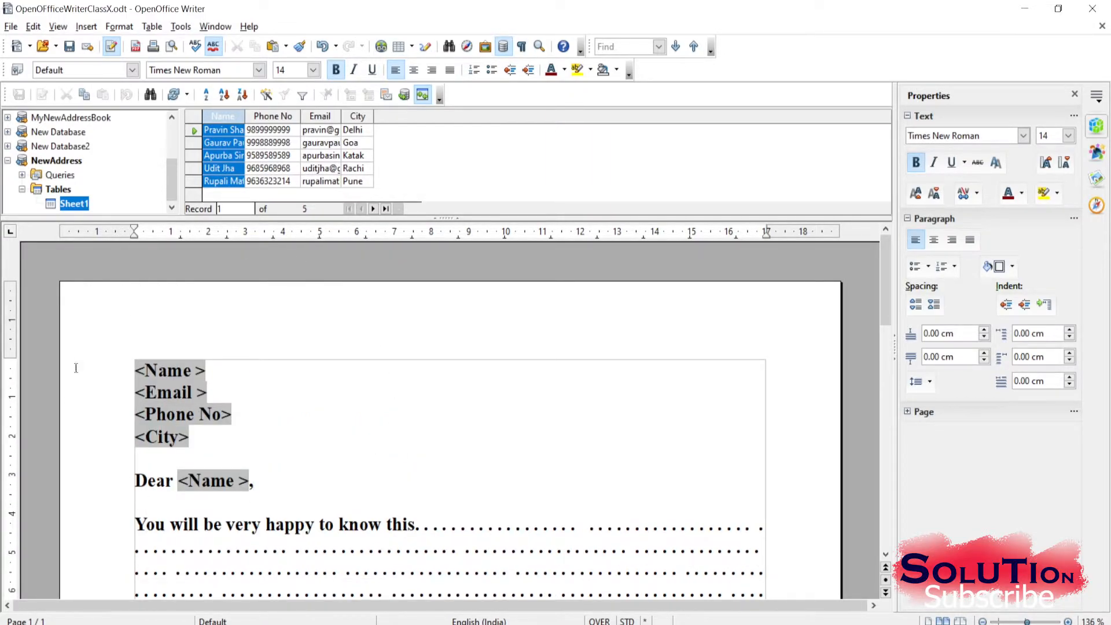
pyautogui.click(60, 26)
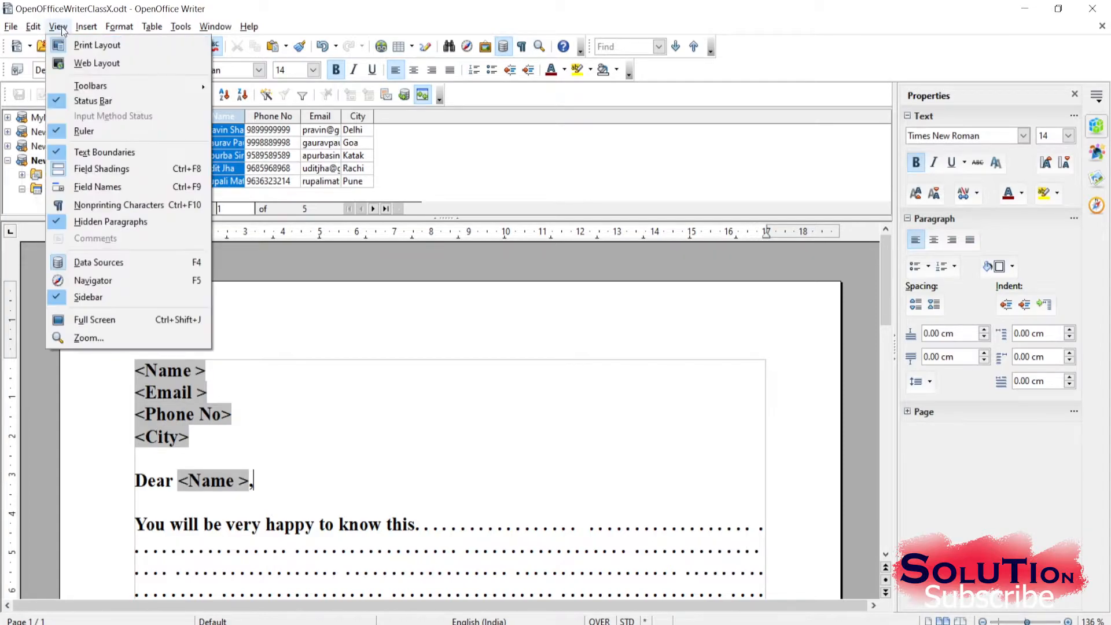
pyautogui.click(106, 265)
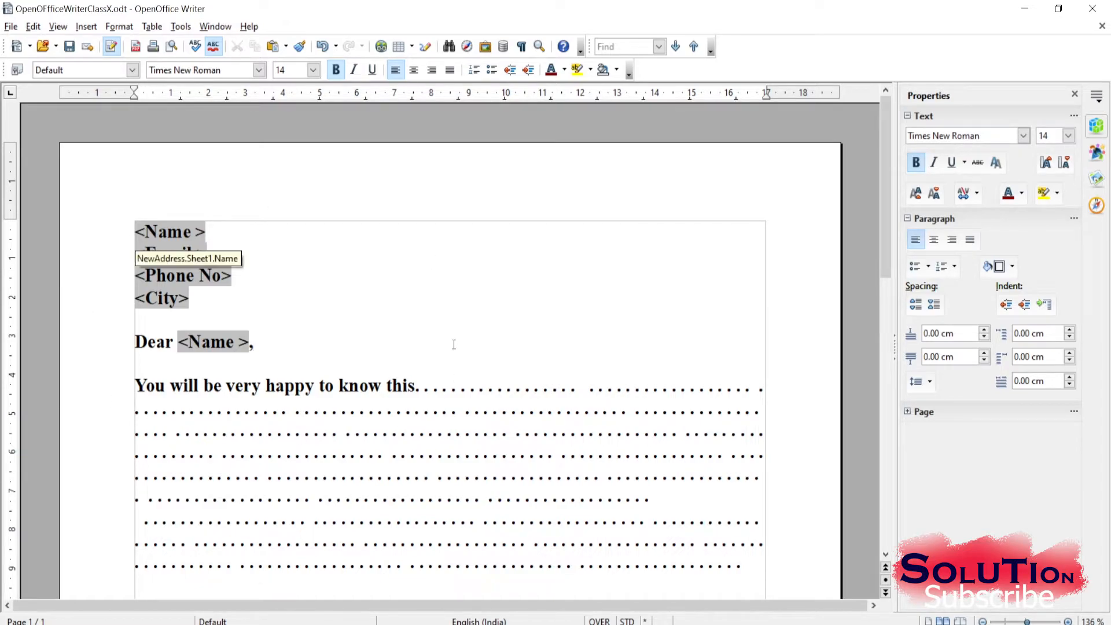
pyautogui.click(300, 293)
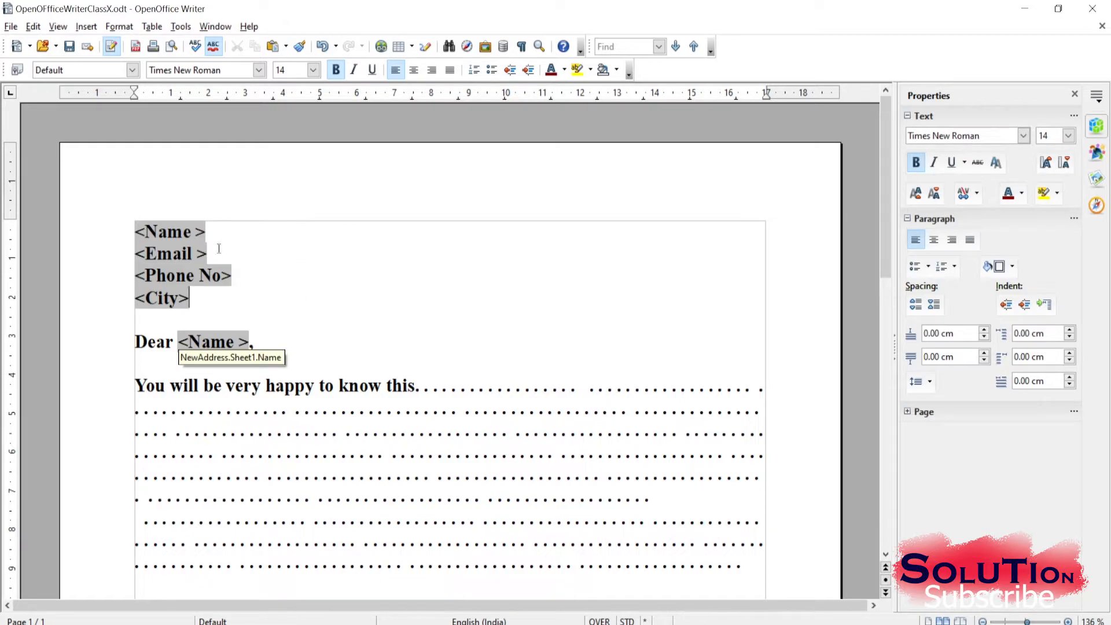
# - Print the document as a form letter and set the mail merge output to File for all records
pyautogui.click(11, 27)
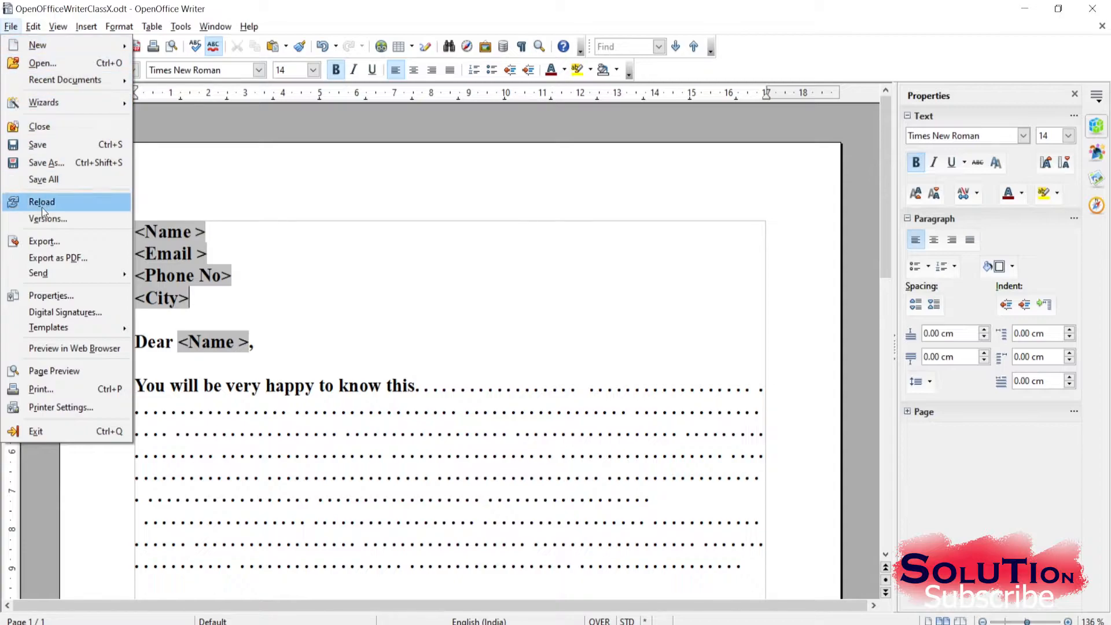
pyautogui.click(74, 390)
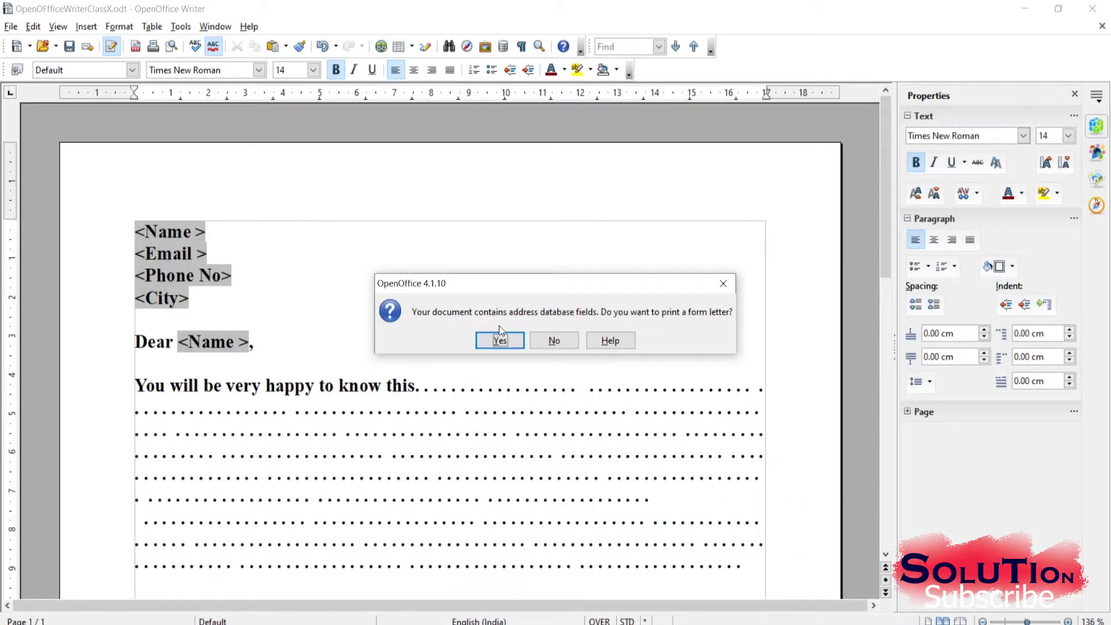
pyautogui.click(558, 360)
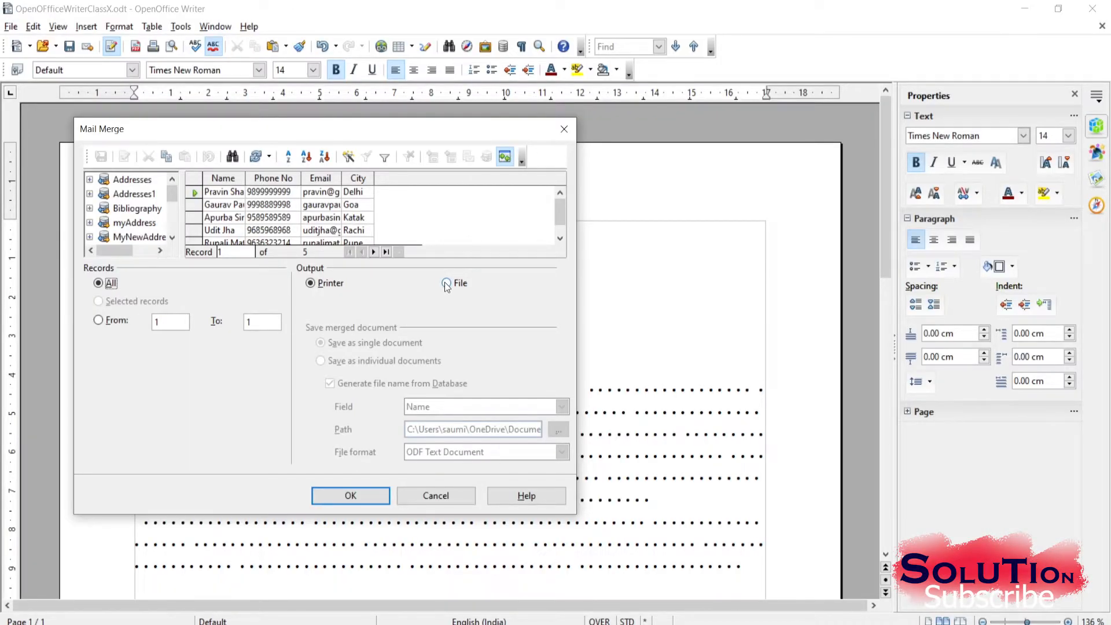
pyautogui.click(447, 284)
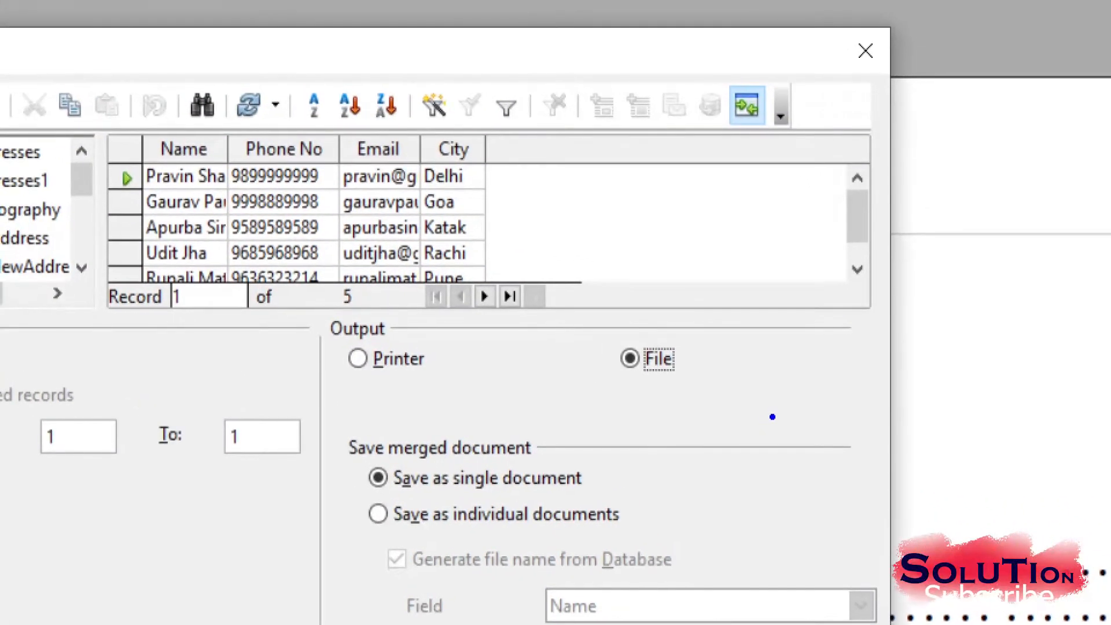
pyautogui.moveTo(672, 311)
pyautogui.mouseDown()
pyautogui.moveTo(578, 326)
pyautogui.moveTo(761, 385)
pyautogui.moveTo(615, 317)
pyautogui.mouseUp()
pyautogui.moveTo(437, 450)
pyautogui.mouseDown()
pyautogui.moveTo(293, 486)
pyautogui.moveTo(414, 518)
pyautogui.moveTo(621, 479)
pyautogui.moveTo(481, 429)
pyautogui.moveTo(407, 445)
pyautogui.mouseUp()
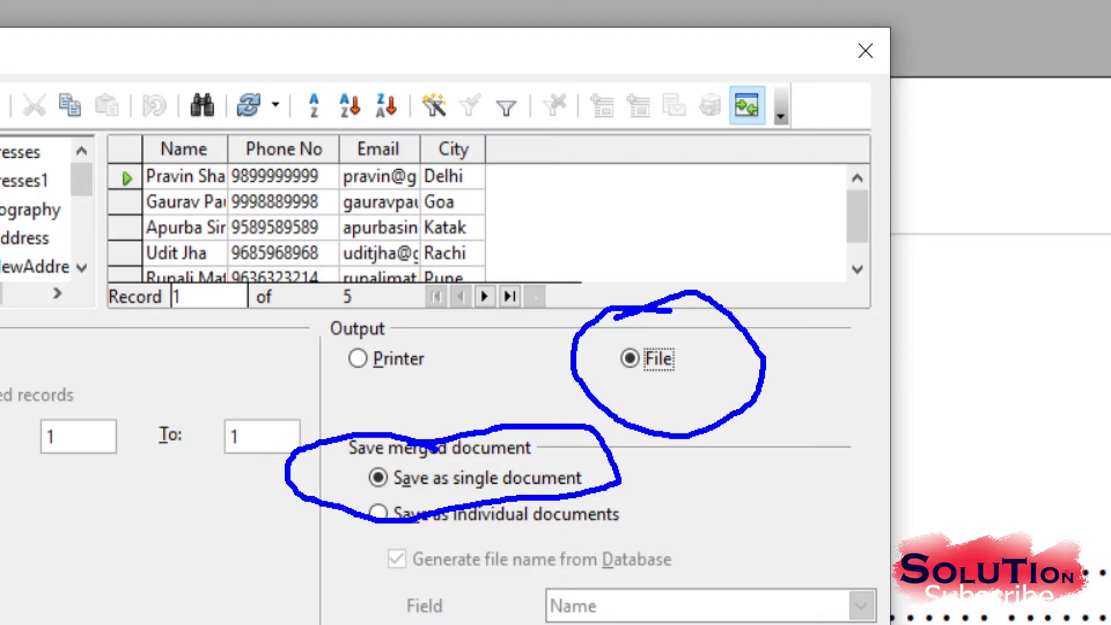
pyautogui.press('Escape')
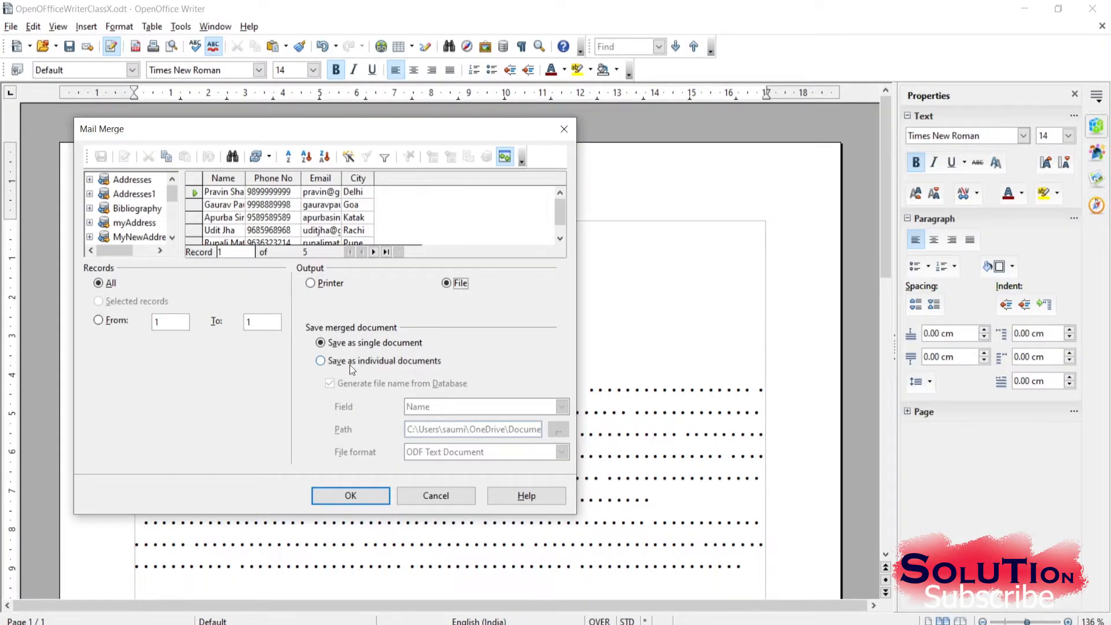
# - Run the mail merge as a single document and save it as MyNewFileWithAddress in ODF Text Document format
pyautogui.click(366, 496)
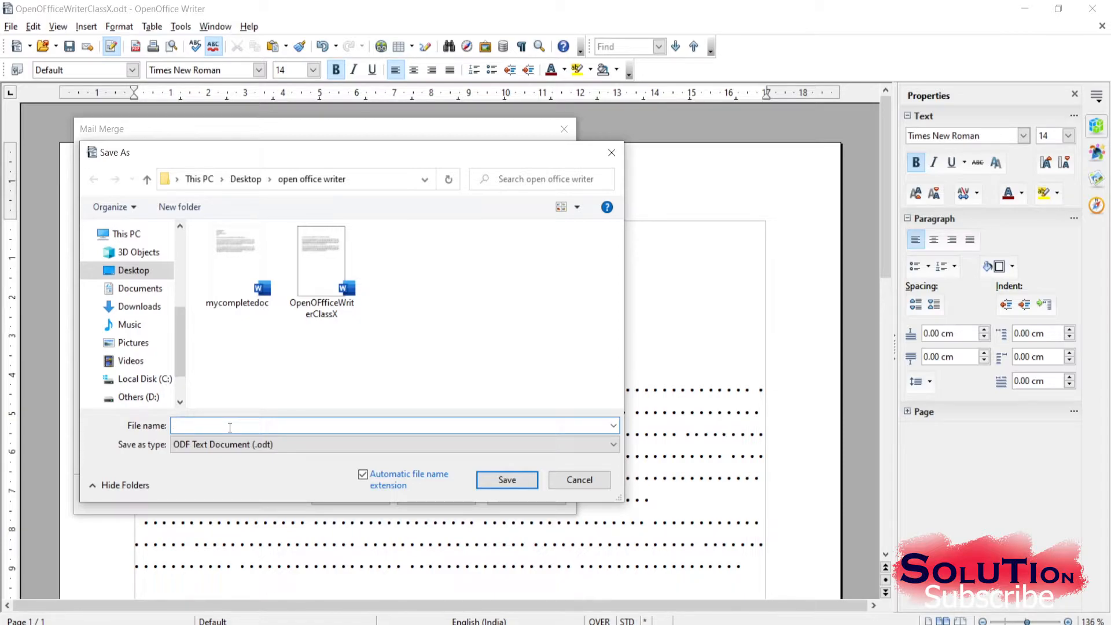
pyautogui.write('M')
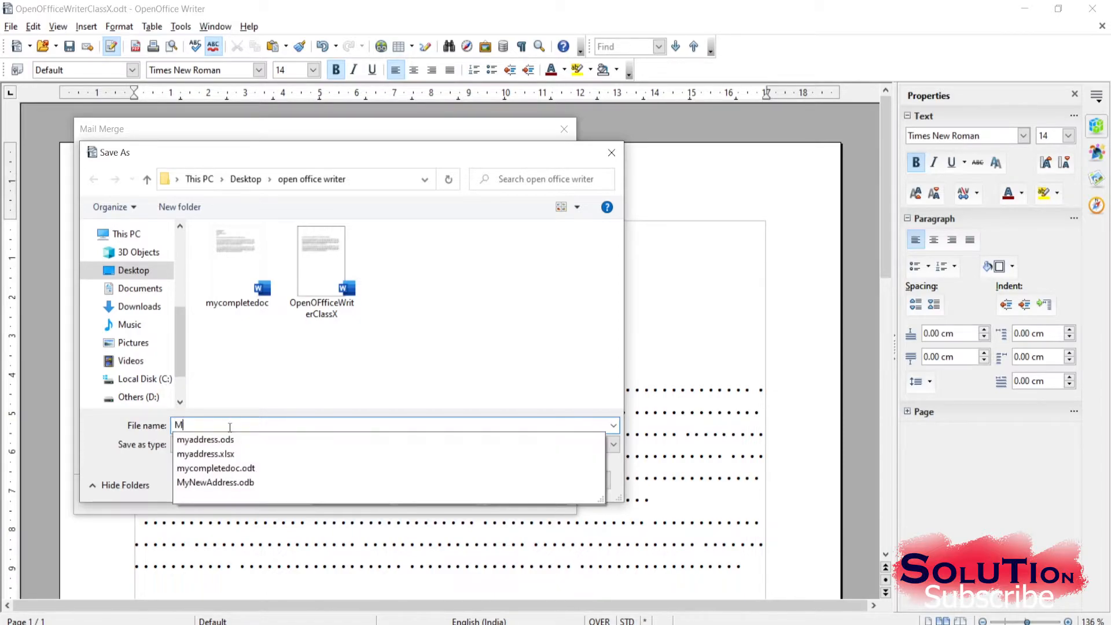
pyautogui.write('yN')
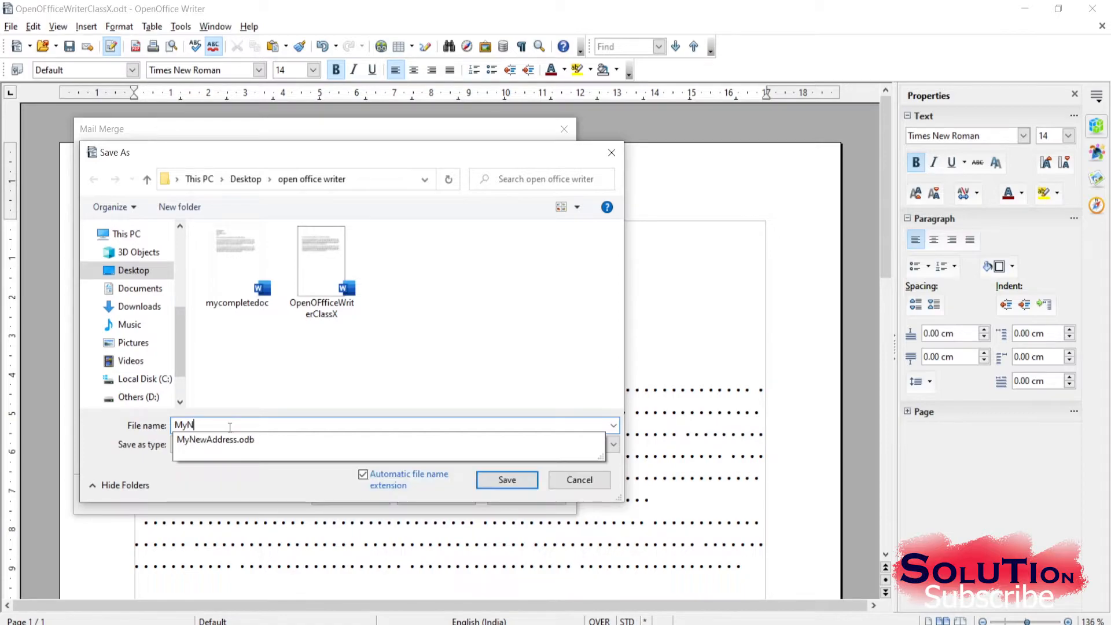
pyautogui.write('ewFile')
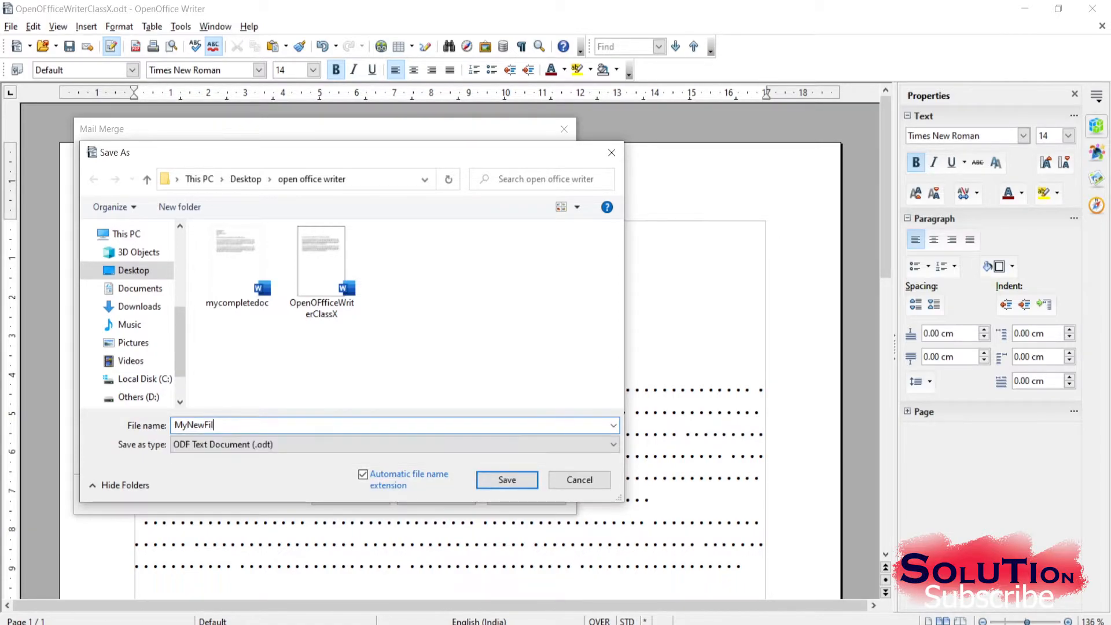
pyautogui.write('WithAddress')
pyautogui.click(507, 480)
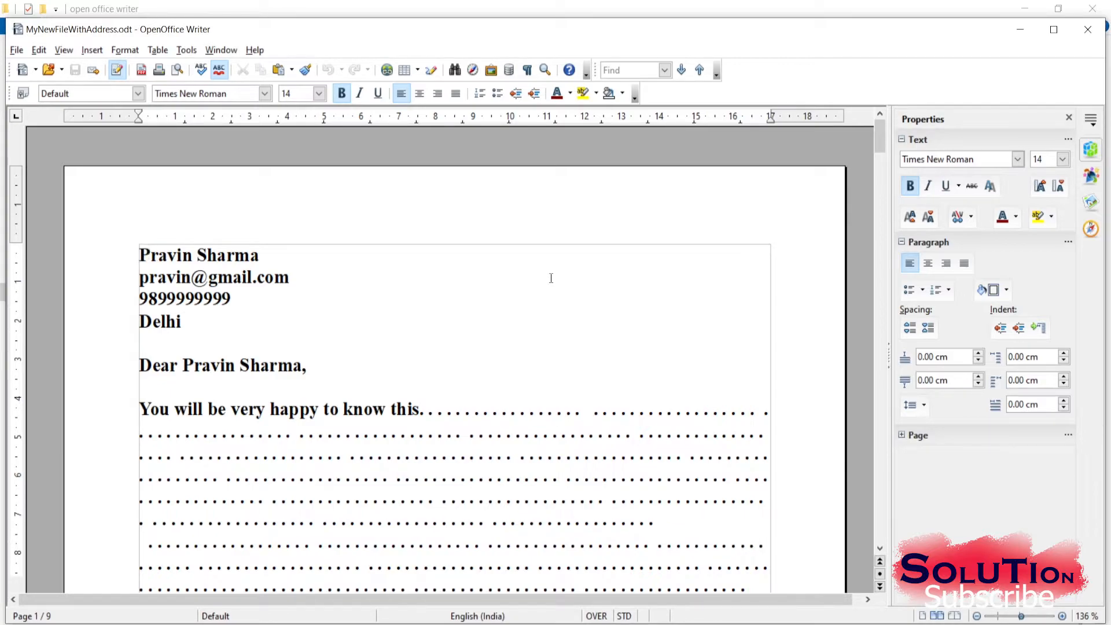
# - Read through the merged letters in MyNewFileWithAddress.odt, checking each recipient's address lines, salutation and body text
pyautogui.scroll(-1, 354, 299)
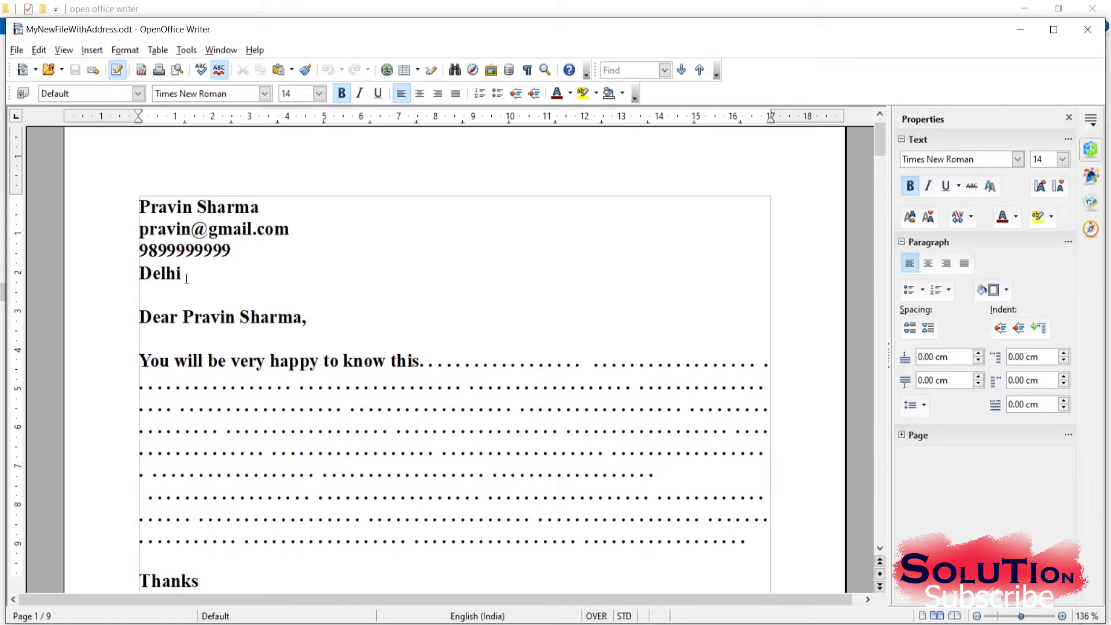
pyautogui.scroll(-3, 187, 279)
pyautogui.scroll(1, 186, 279)
pyautogui.scroll(-7, 187, 279)
pyautogui.scroll(-6, 187, 278)
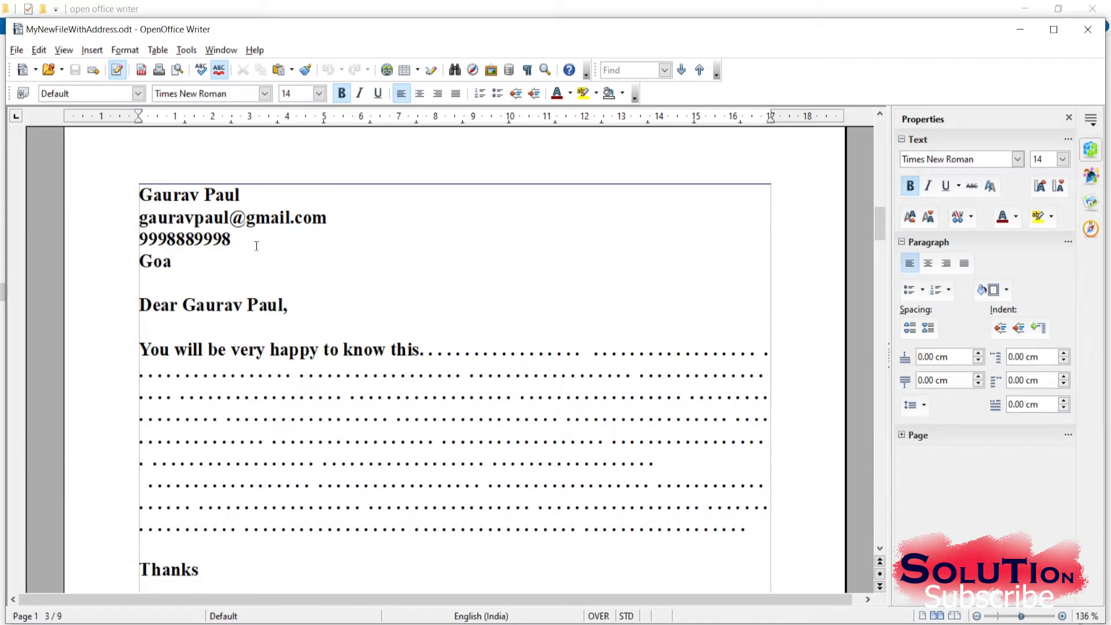
pyautogui.scroll(-10, 257, 246)
pyautogui.scroll(-20, 231, 268)
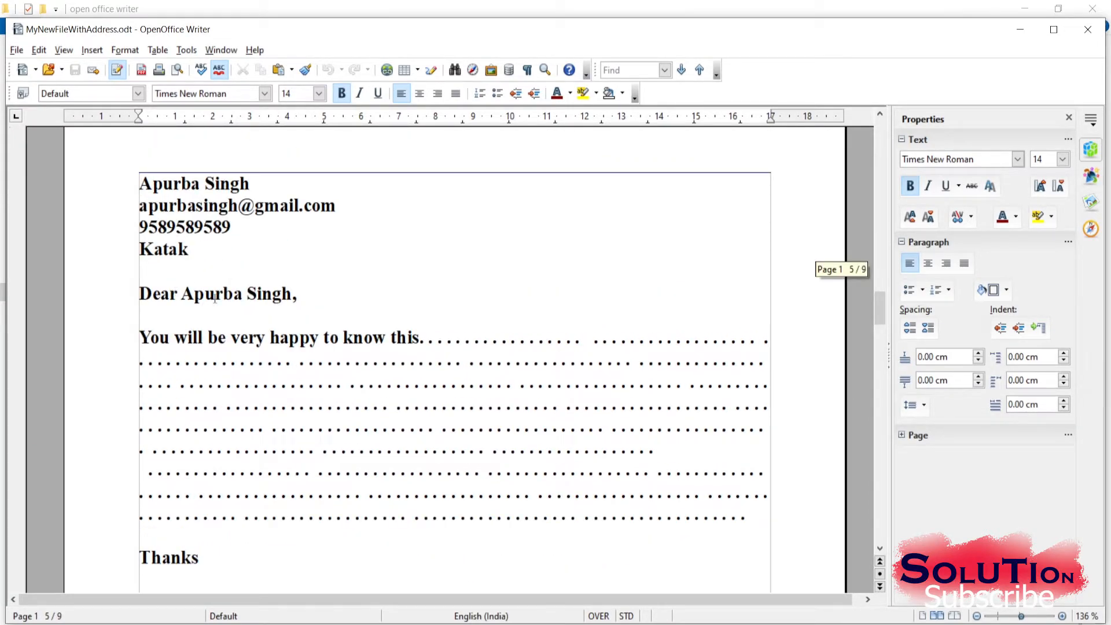
pyautogui.scroll(-20, 348, 303)
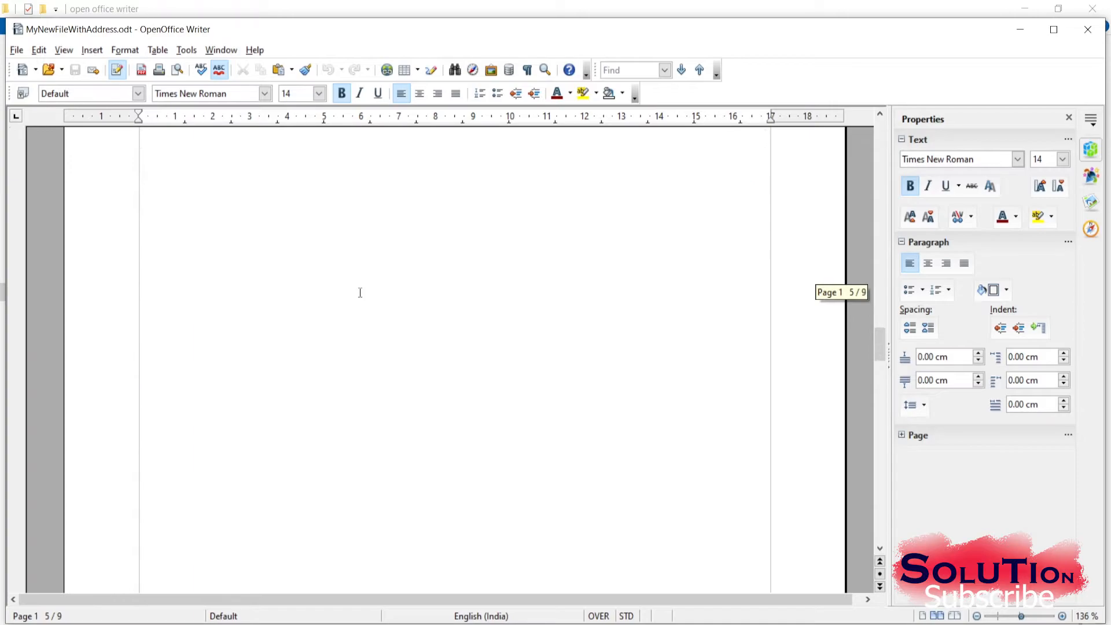
pyautogui.scroll(-4, 360, 292)
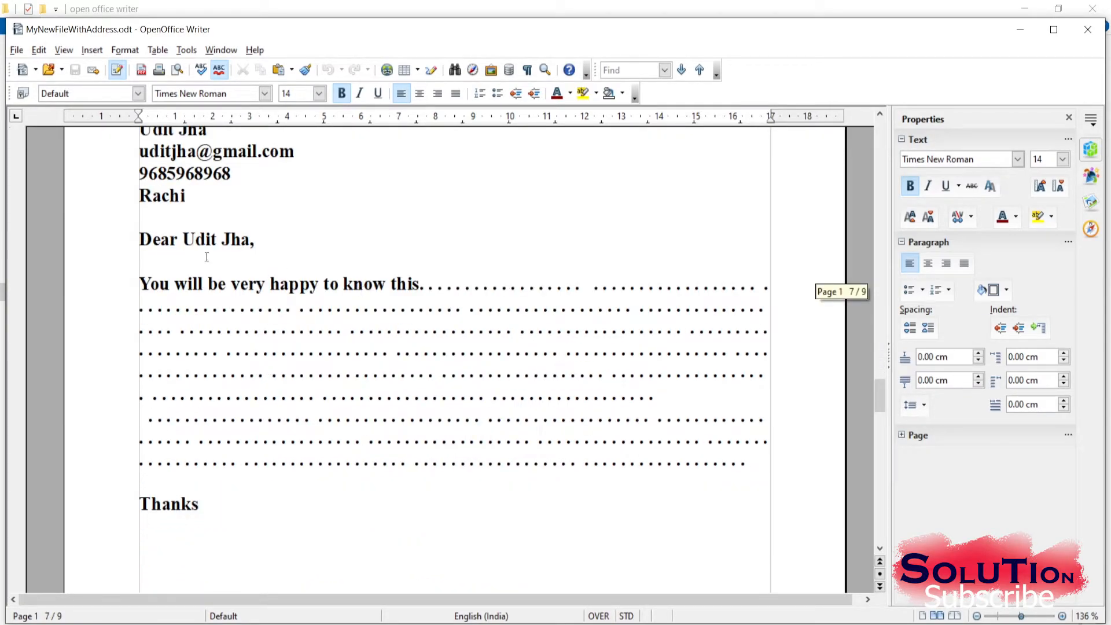
pyautogui.scroll(-20, 303, 301)
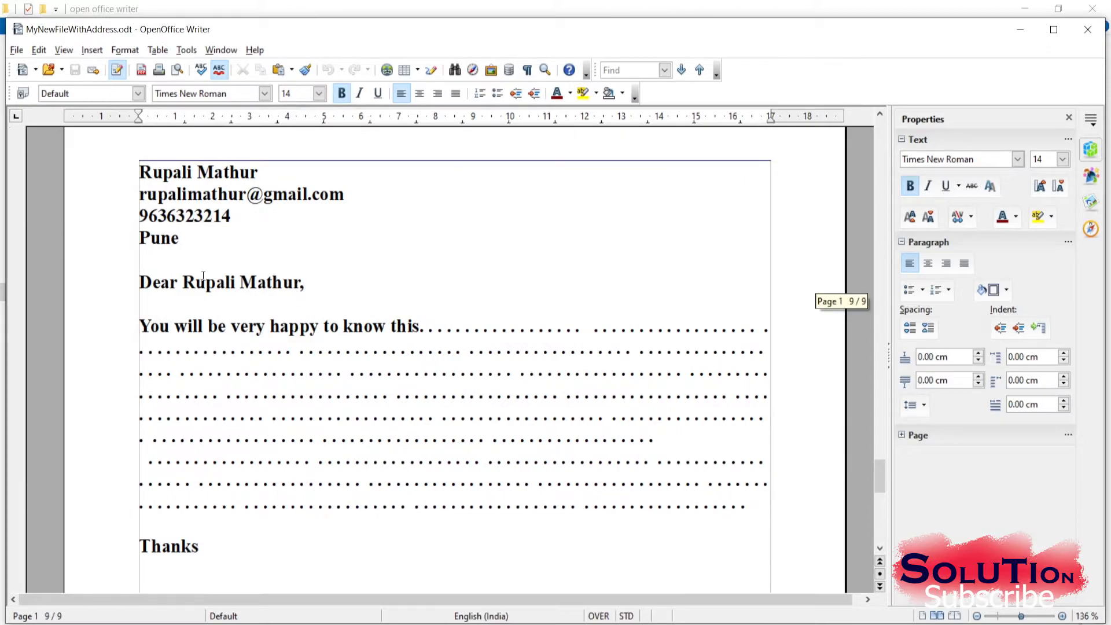
pyautogui.moveTo(140, 285); pyautogui.dragTo(671, 506)
pyautogui.click(471, 209)
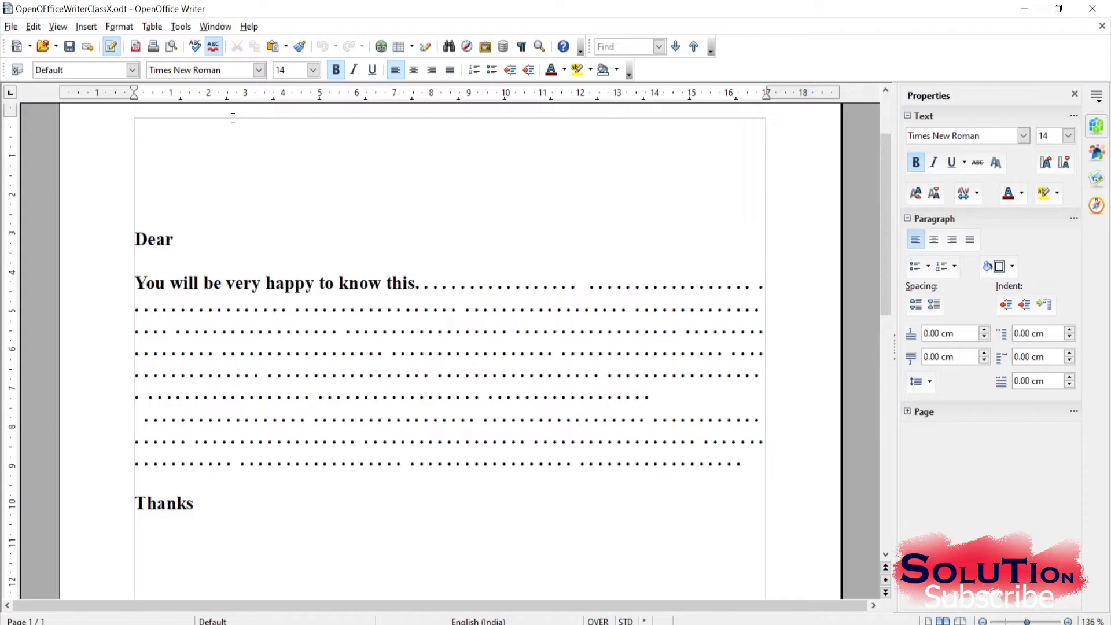
# - Start the Mail Merge Wizard from the current document, choose Letter as document type and proceed to the address block
pyautogui.click(180, 27)
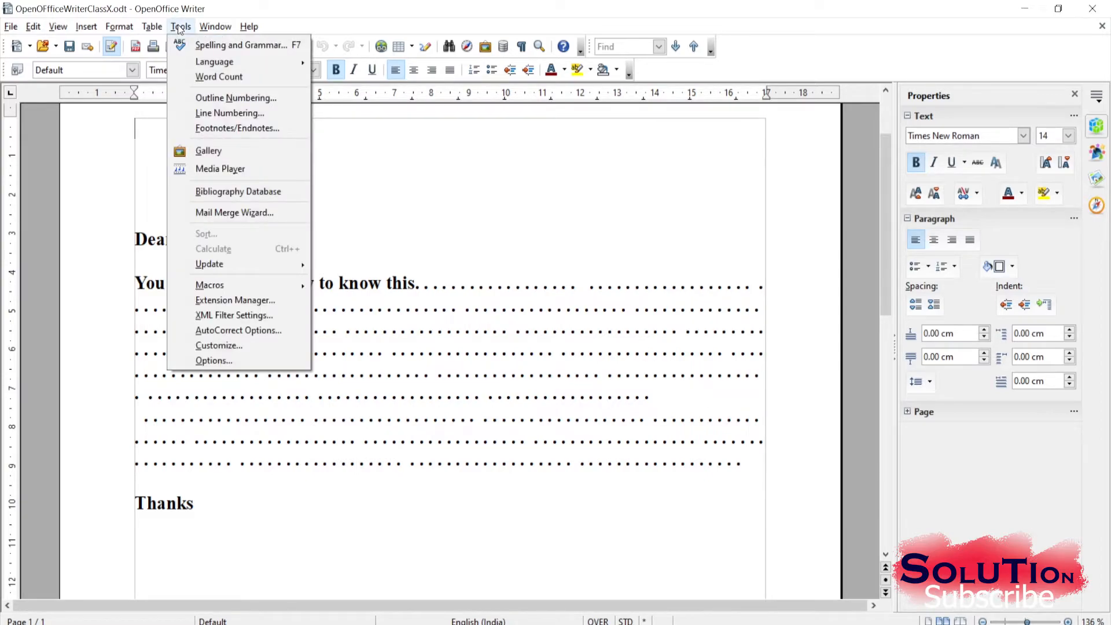
pyautogui.click(228, 213)
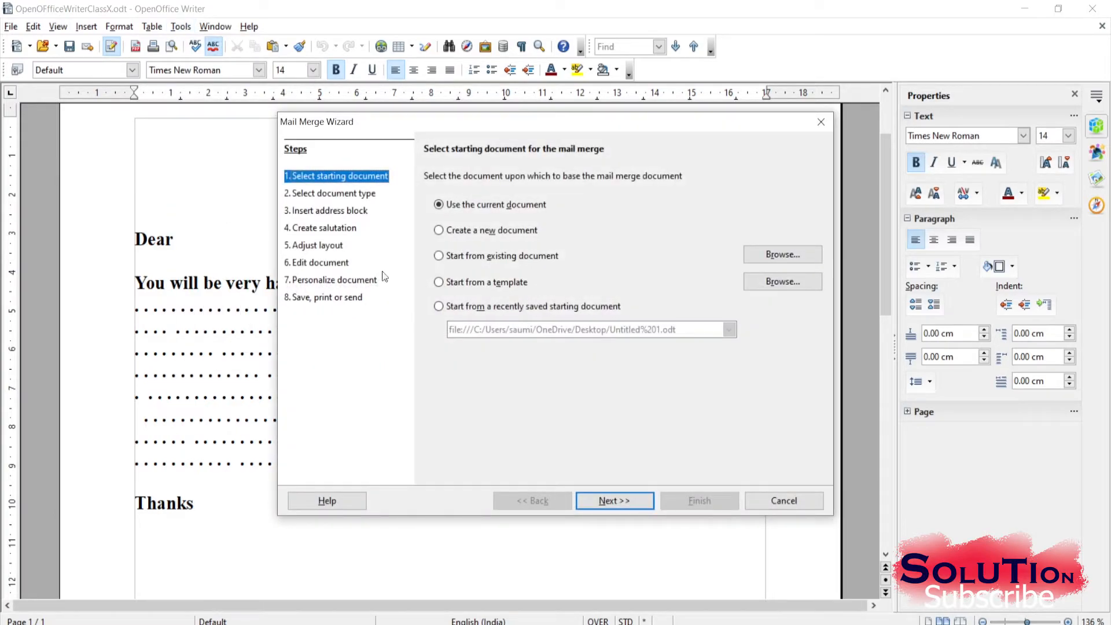
pyautogui.moveTo(537, 121); pyautogui.dragTo(461, 122)
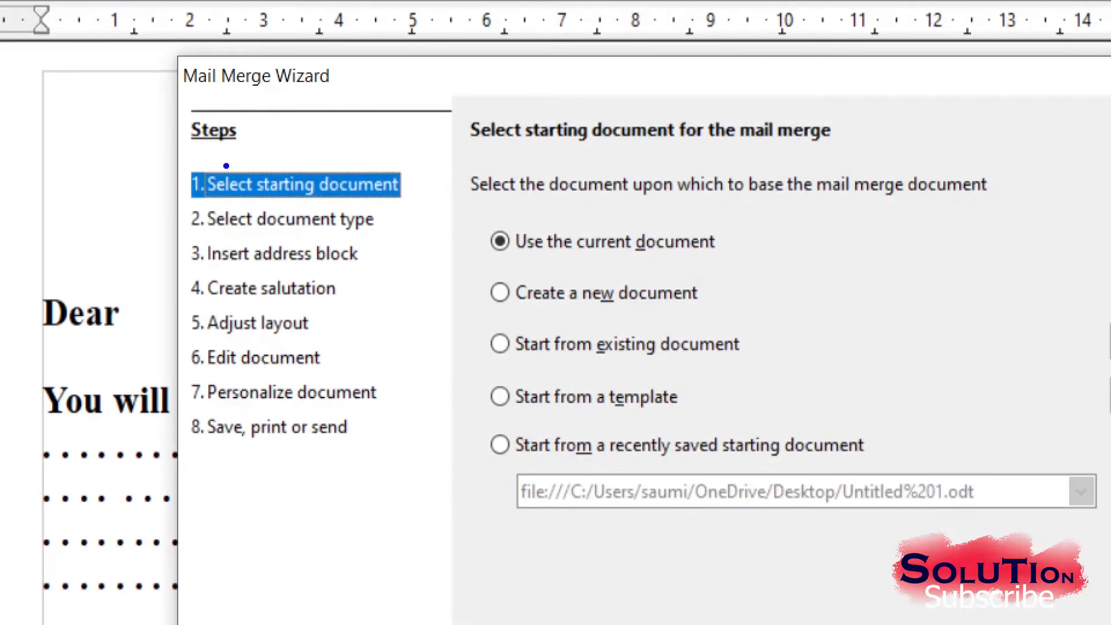
pyautogui.moveTo(138, 157)
pyautogui.mouseDown()
pyautogui.moveTo(120, 317)
pyautogui.moveTo(268, 558)
pyautogui.moveTo(268, 548)
pyautogui.mouseUp()
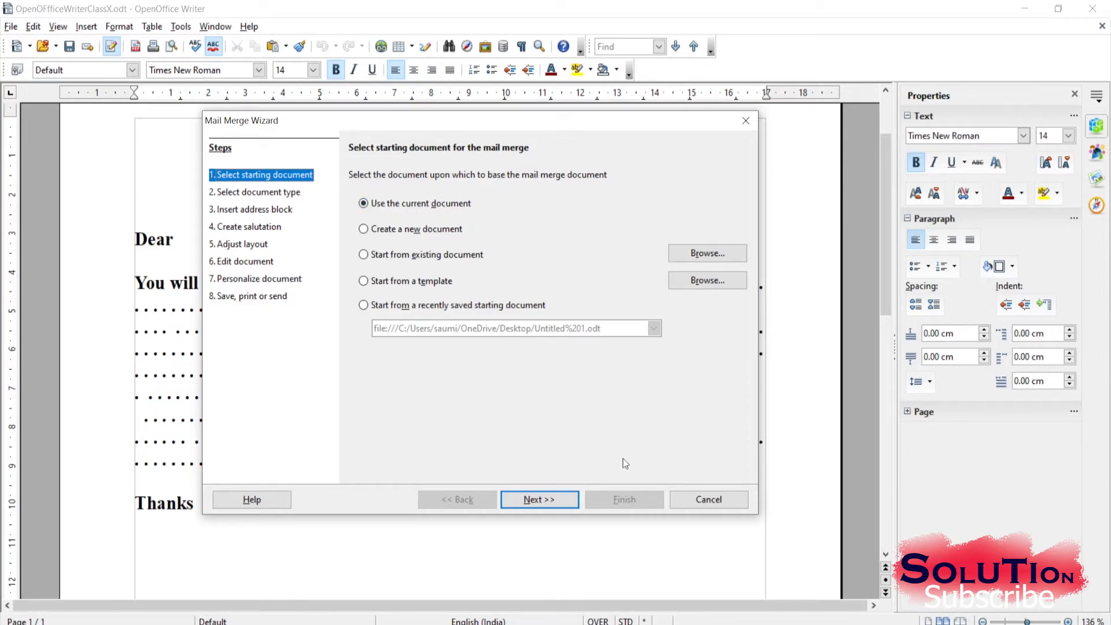
pyautogui.click(533, 500)
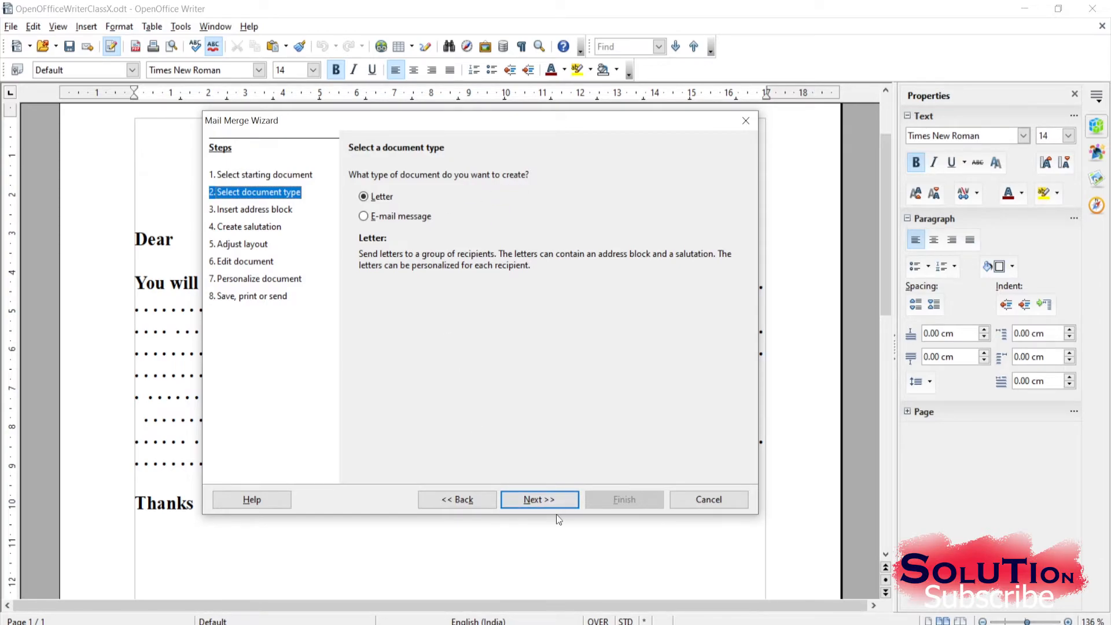
pyautogui.click(546, 502)
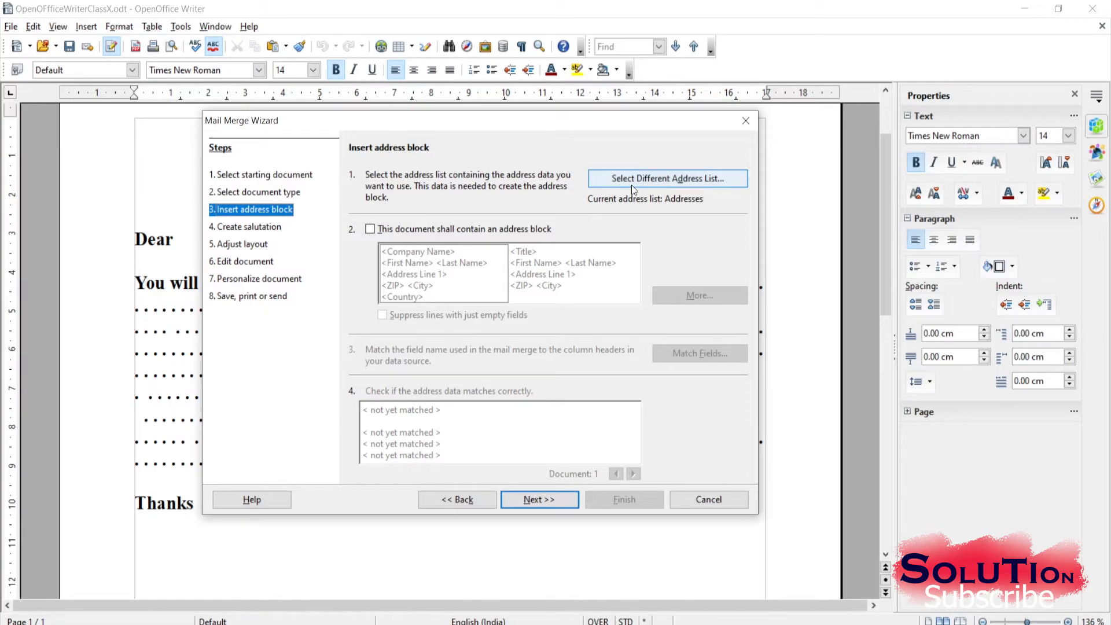
# - Create a new address list and fill in the first recipient's title Mr, name, company HCL, address and contact details
pyautogui.click(694, 181)
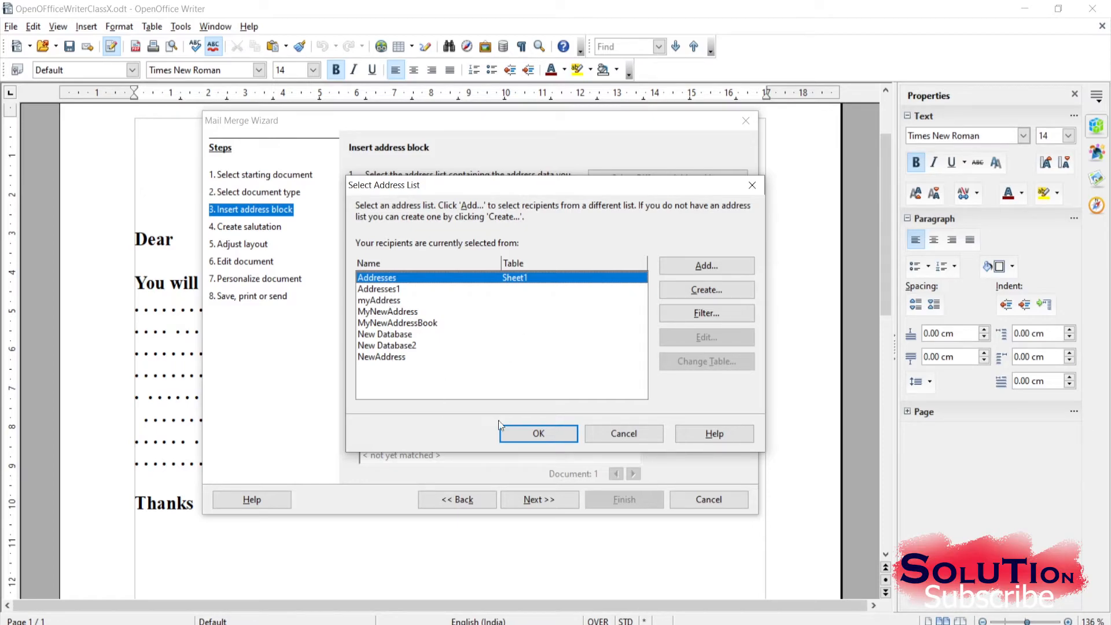
pyautogui.click(694, 294)
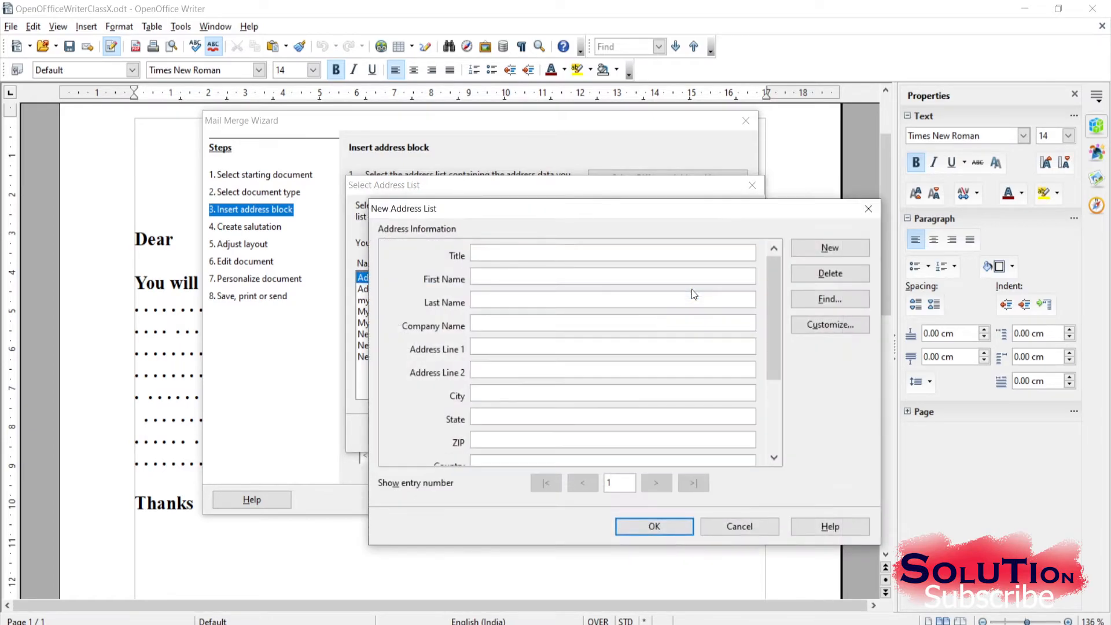
pyautogui.moveTo(597, 210); pyautogui.dragTo(558, 178)
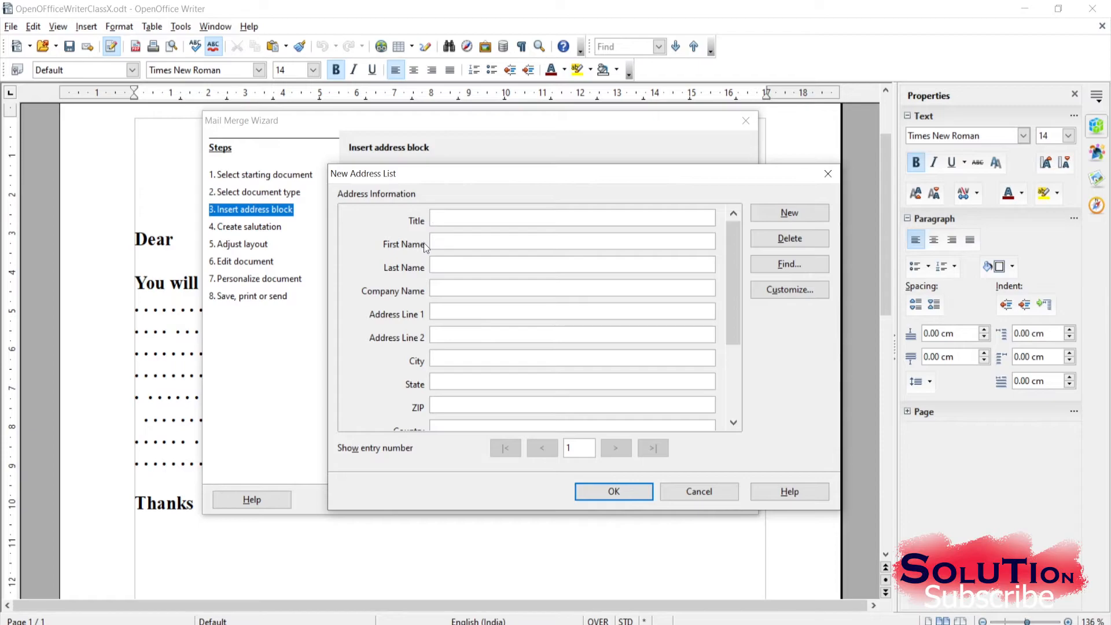
pyautogui.scroll(-2, 576, 353)
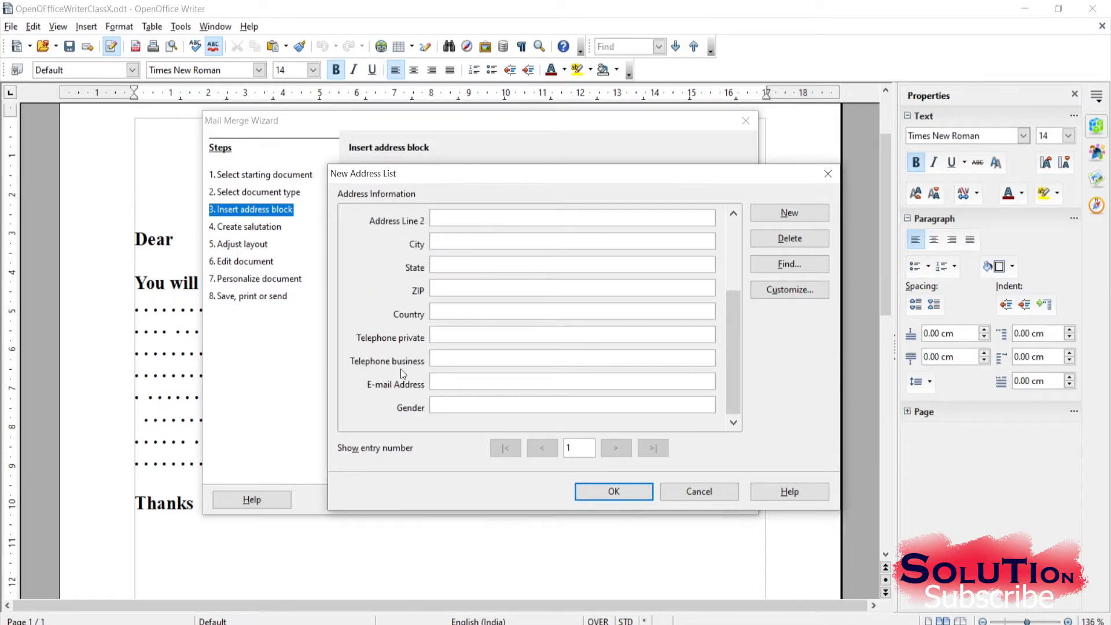
pyautogui.scroll(2, 418, 341)
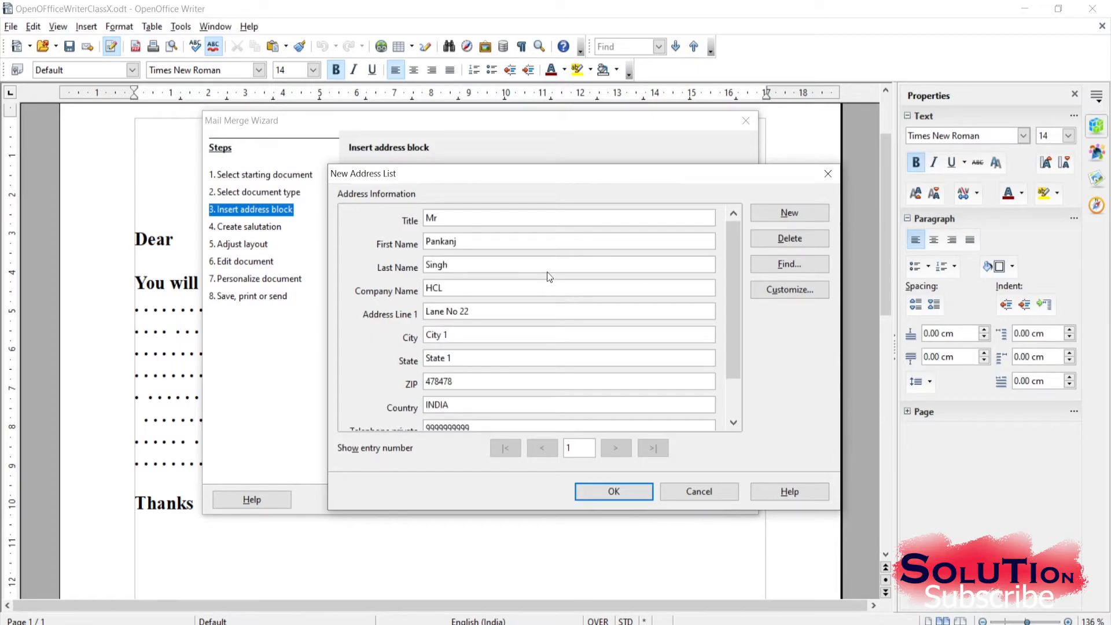
pyautogui.scroll(-2, 547, 272)
pyautogui.scroll(2, 547, 272)
pyautogui.scroll(-2, 498, 317)
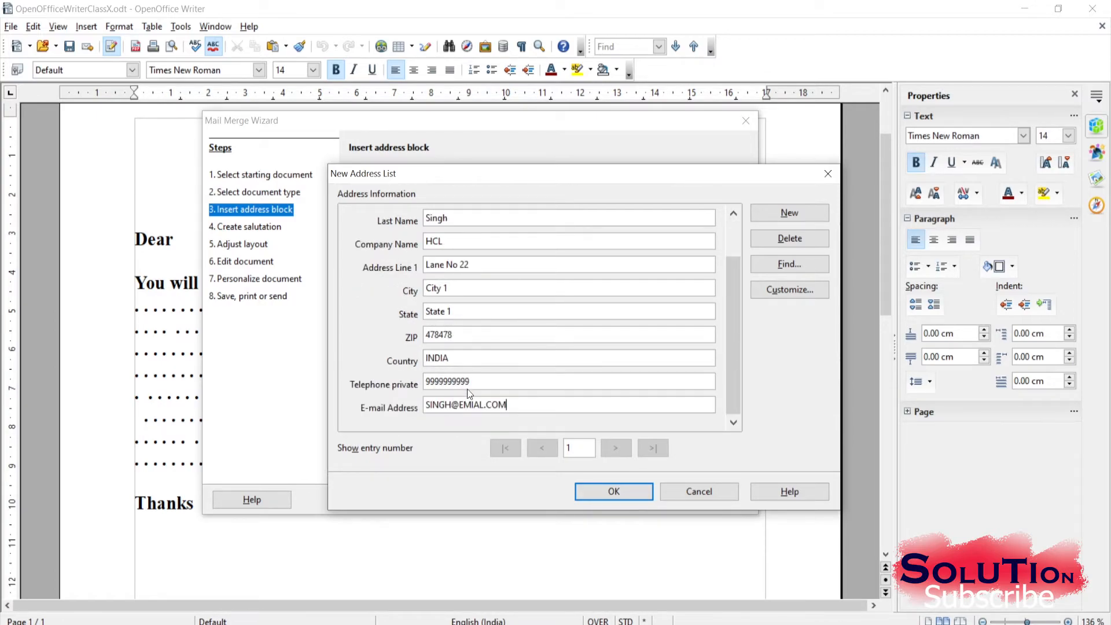
pyautogui.scroll(2, 469, 382)
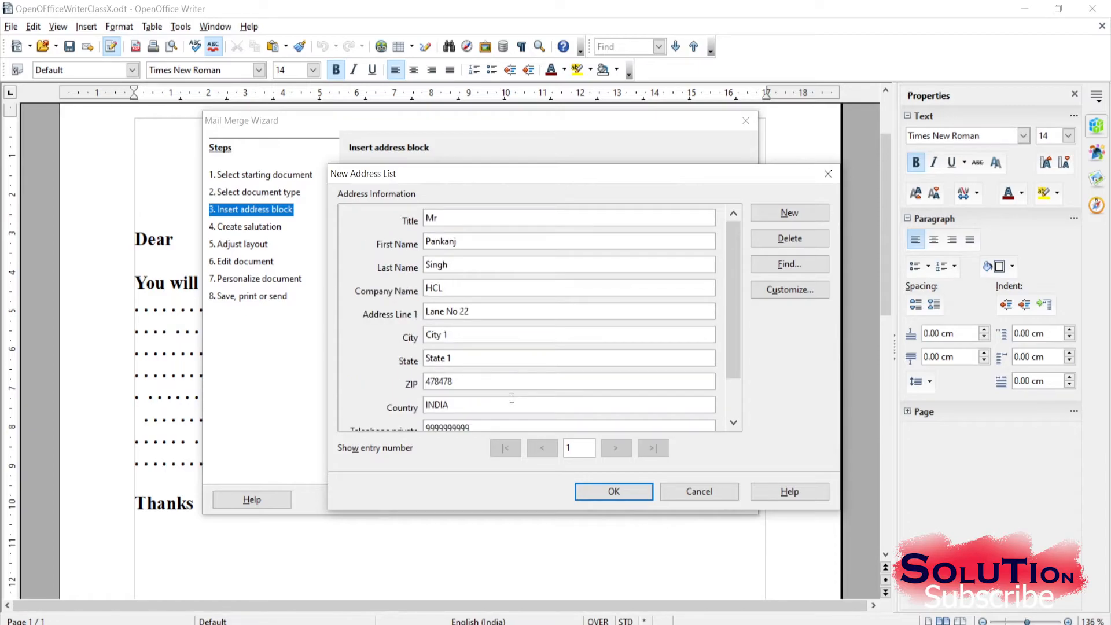
pyautogui.scroll(-2, 512, 397)
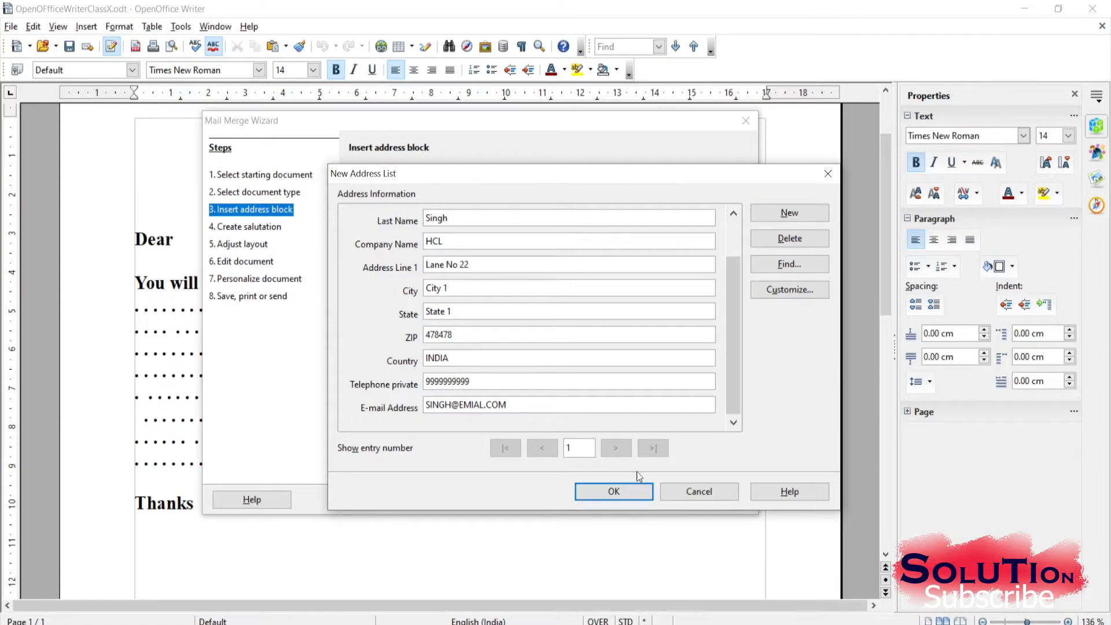
# - Add two more entries with titles Miss and Mrs and companies ONGC and SBI, filling in each recipient's name, address and telephone
pyautogui.click(794, 215)
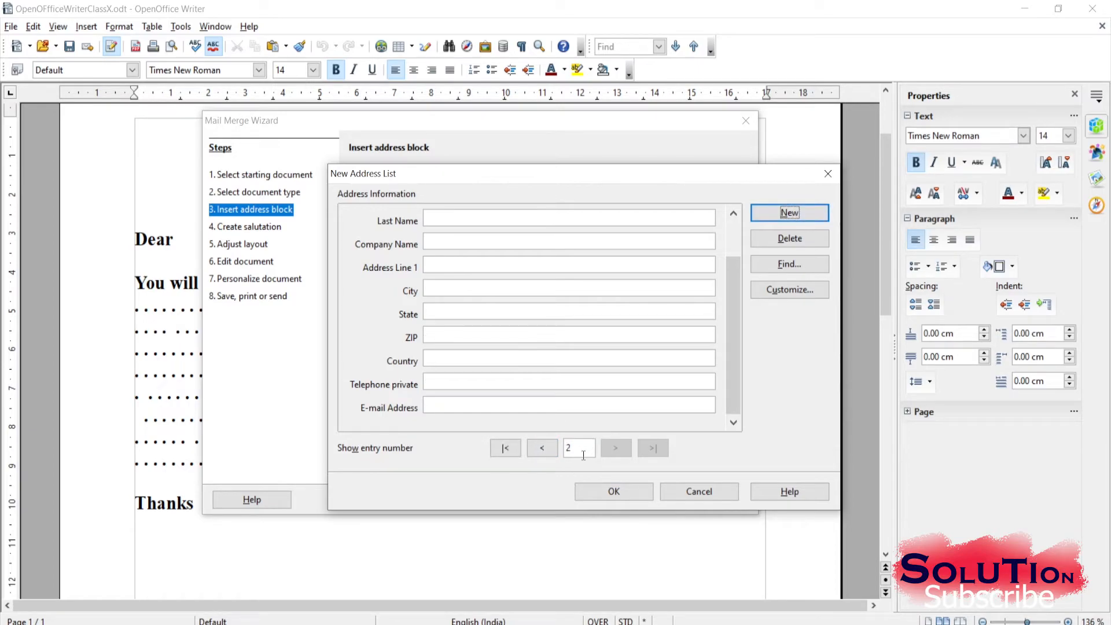
pyautogui.scroll(1, 473, 232)
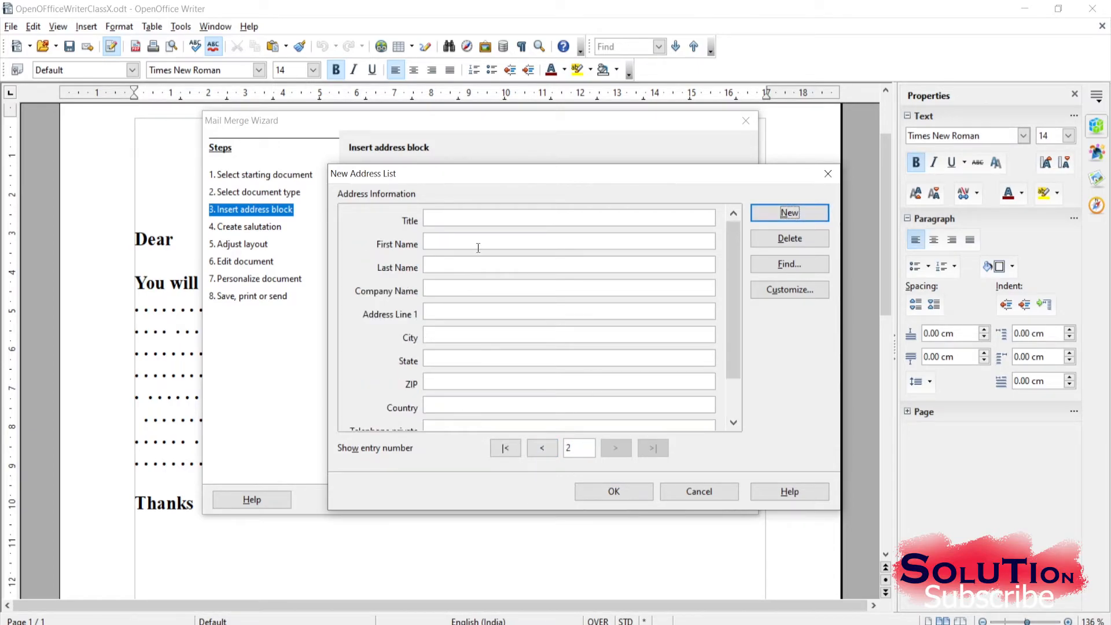
pyautogui.click(479, 215)
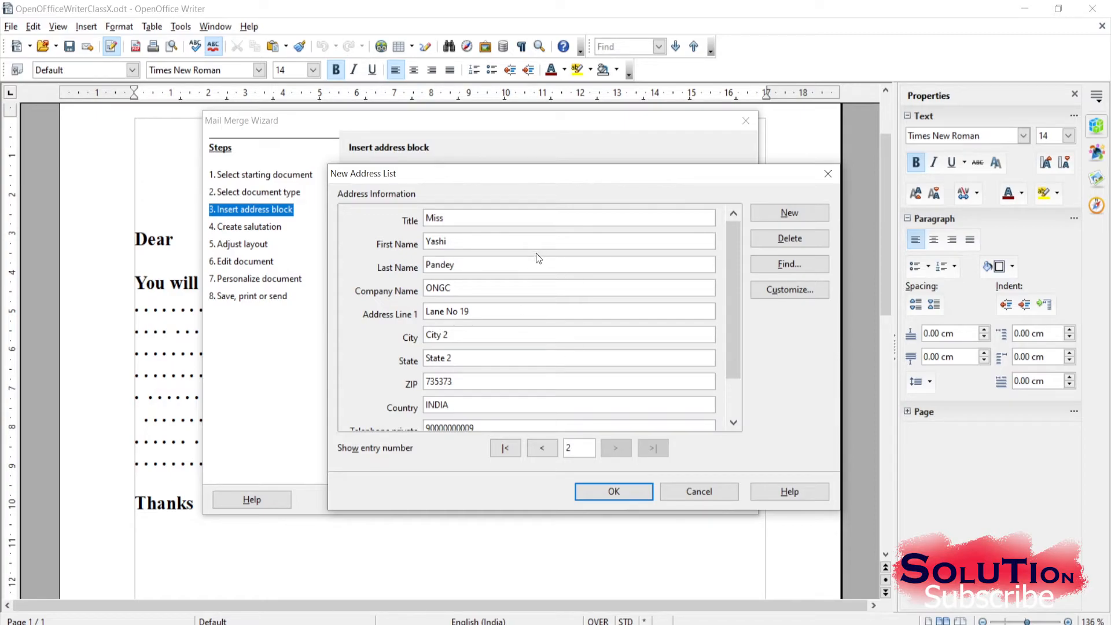
pyautogui.click(803, 214)
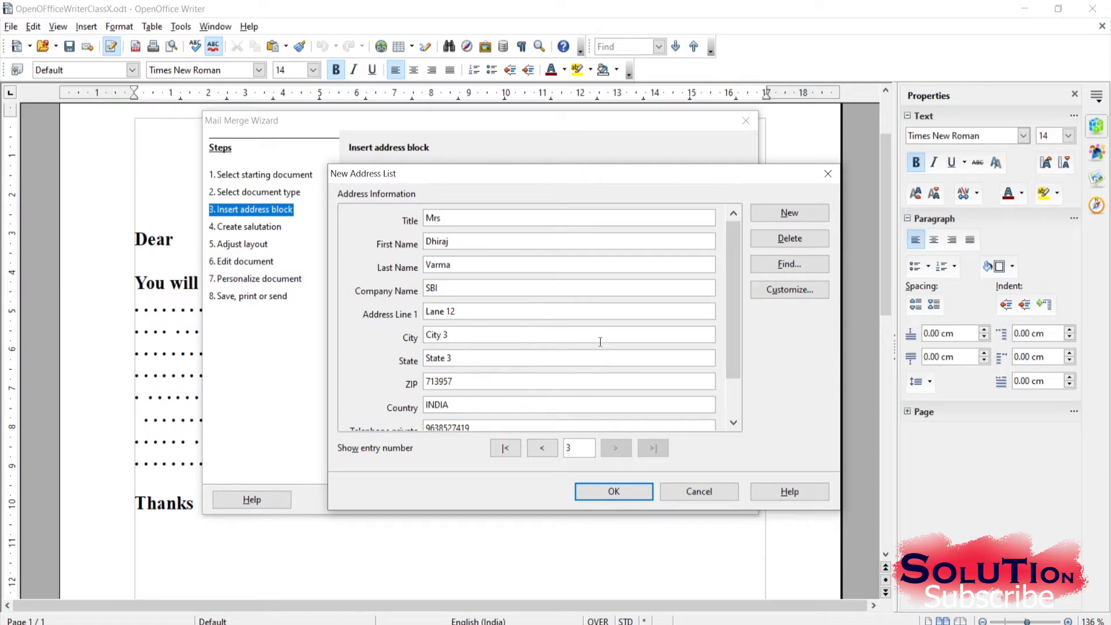
# - Finish the new address list and try to save it as NewFileWithAddress in the database folder
pyautogui.click(599, 493)
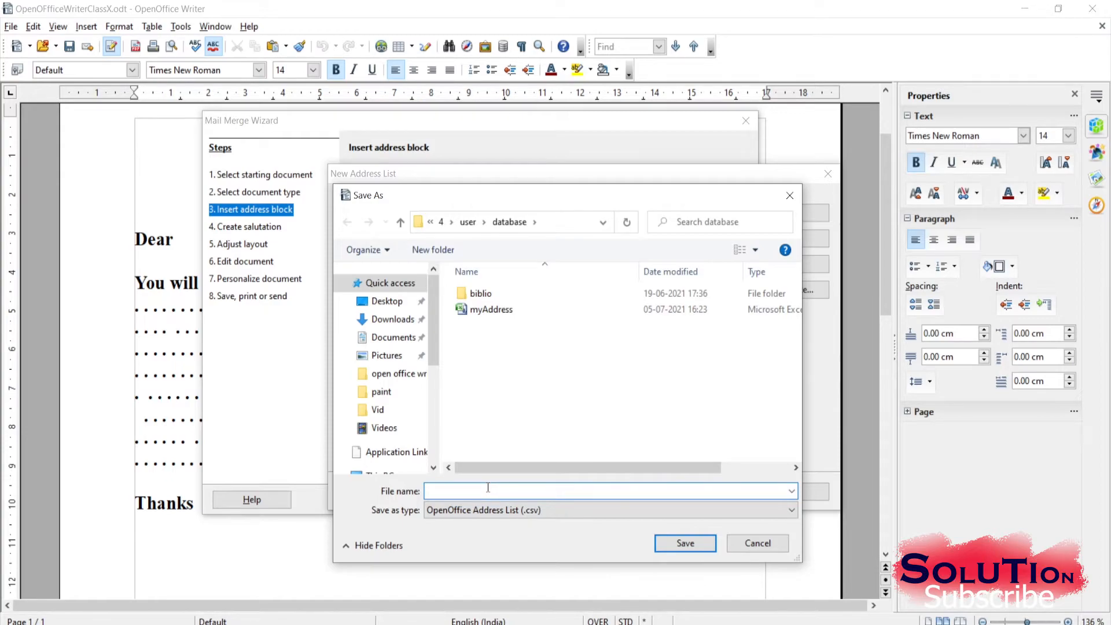
pyautogui.write('nEW')
pyautogui.press('Tab')
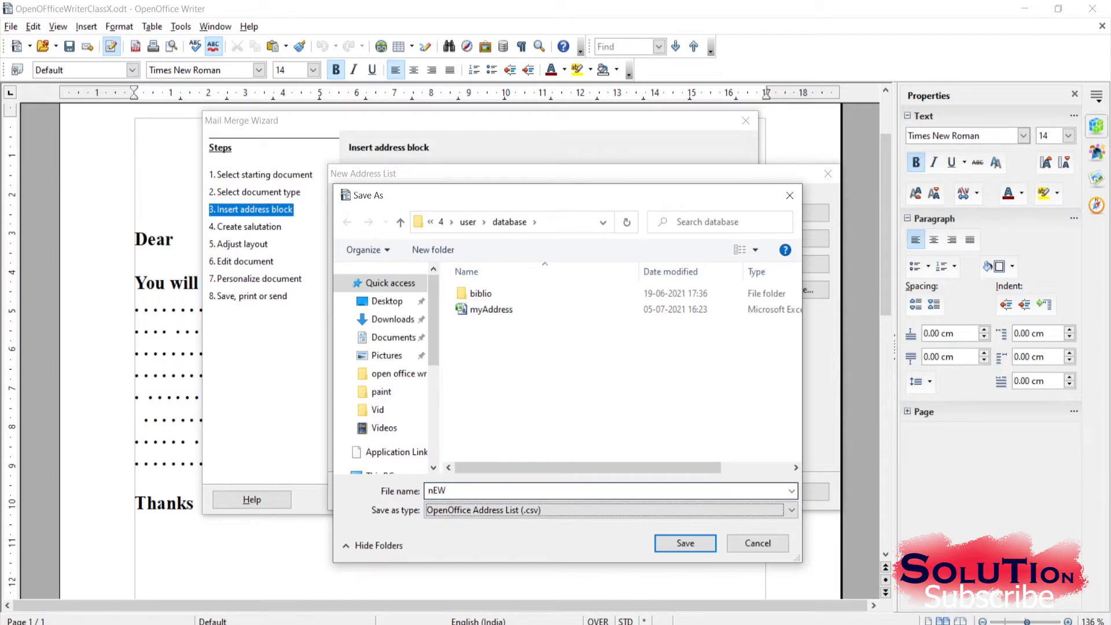
pyautogui.click(477, 492)
pyautogui.write('New')
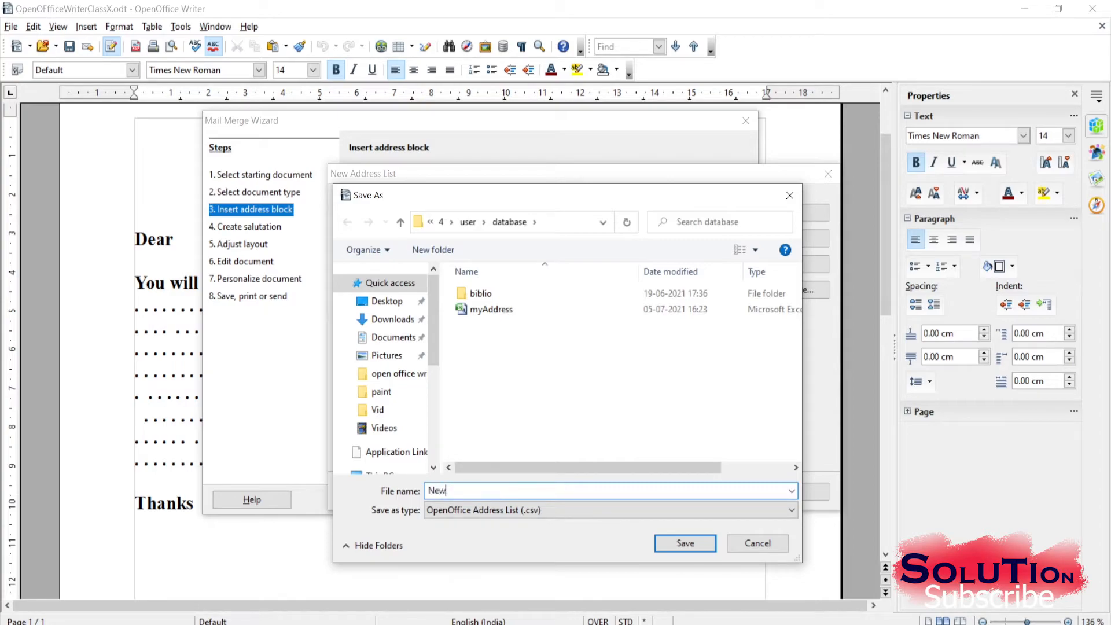
pyautogui.write('FileWithAddress')
pyautogui.click(683, 543)
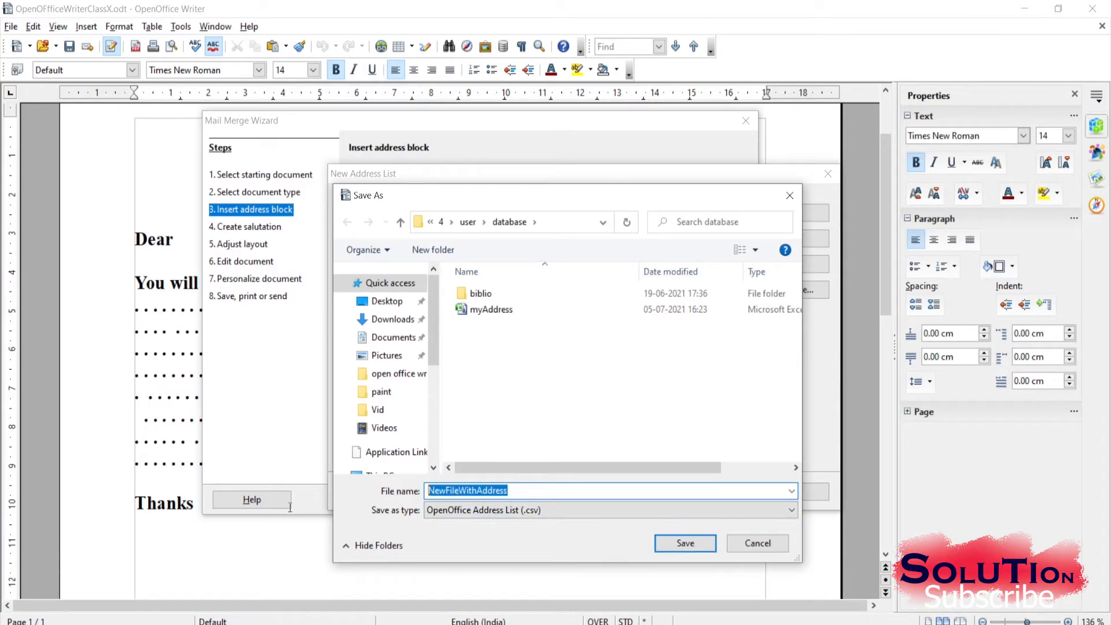
# - Save the address list as newfilewithaddress and accept it as the recipient source for the mail merge
pyautogui.write('newfile')
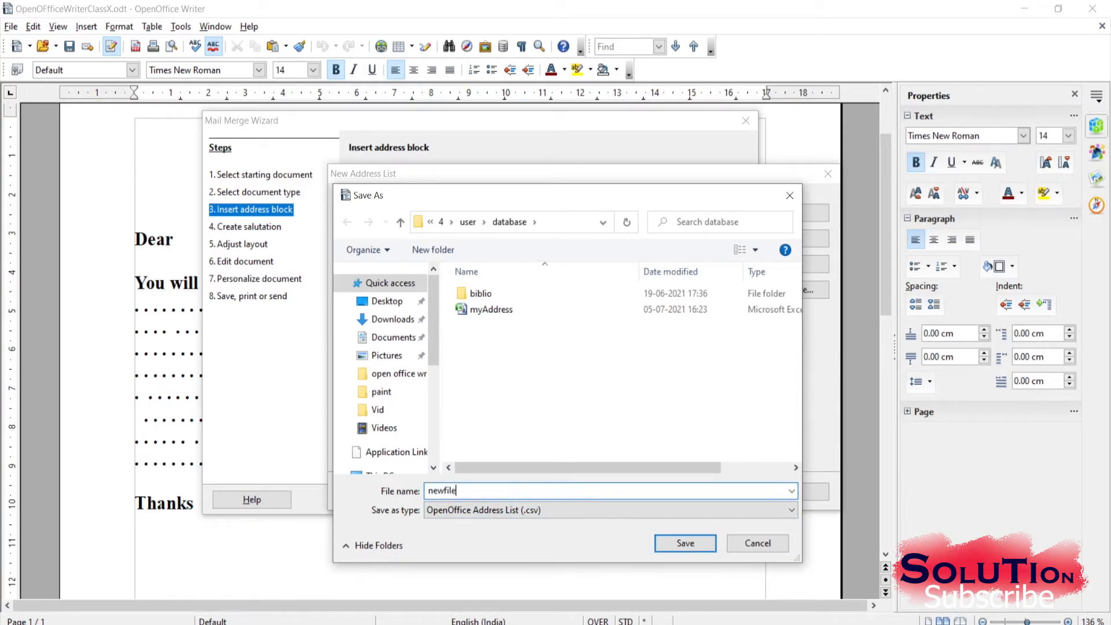
pyautogui.write('with address')
pyautogui.press('Left')
pyautogui.press('Left')
pyautogui.press('Left')
pyautogui.press('Left')
pyautogui.press('Left')
pyautogui.press('Left')
pyautogui.press('Left')
pyautogui.press('BackSpace')
pyautogui.press('Return')
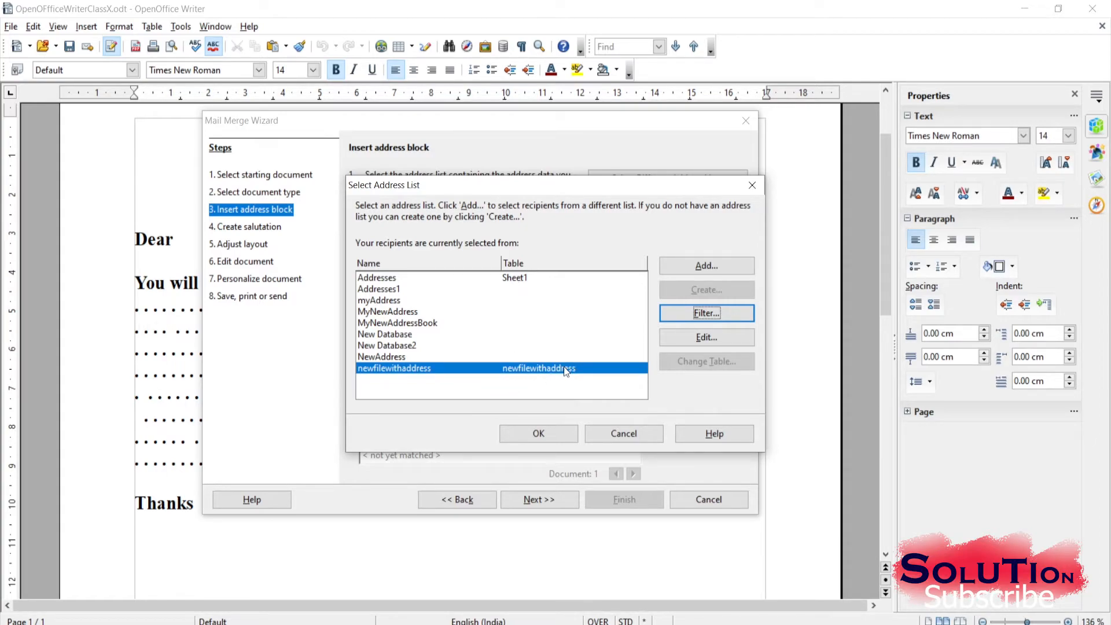
pyautogui.click(535, 435)
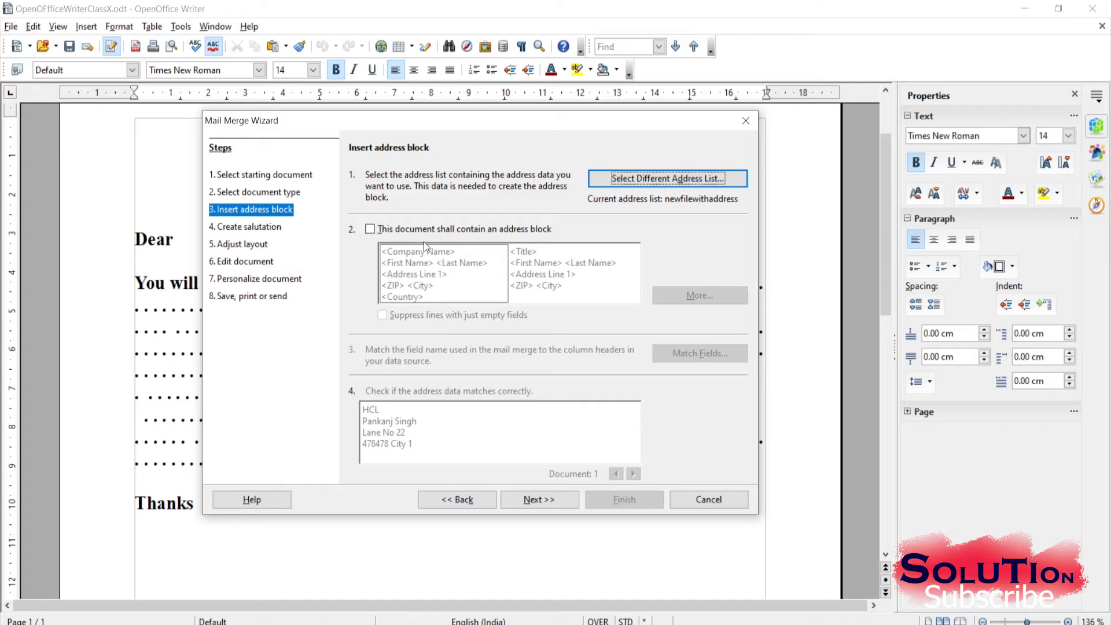
# - Include an address block and choose the layout with Title, First Name, Last Name, Address Line 1, ZIP, City and Country
pyautogui.click(371, 229)
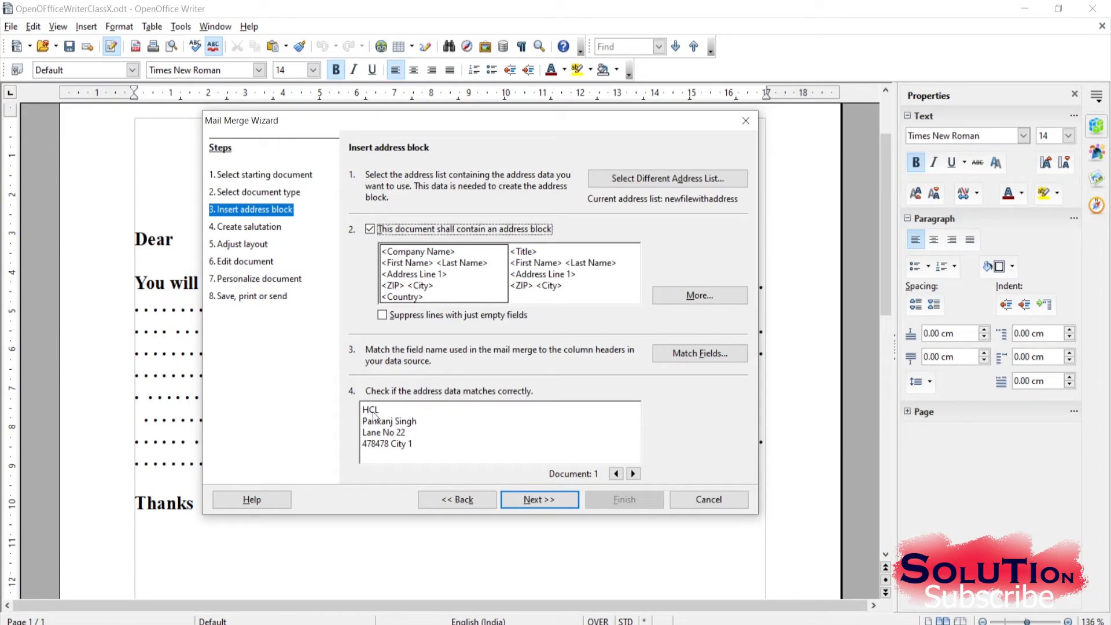
pyautogui.click(548, 261)
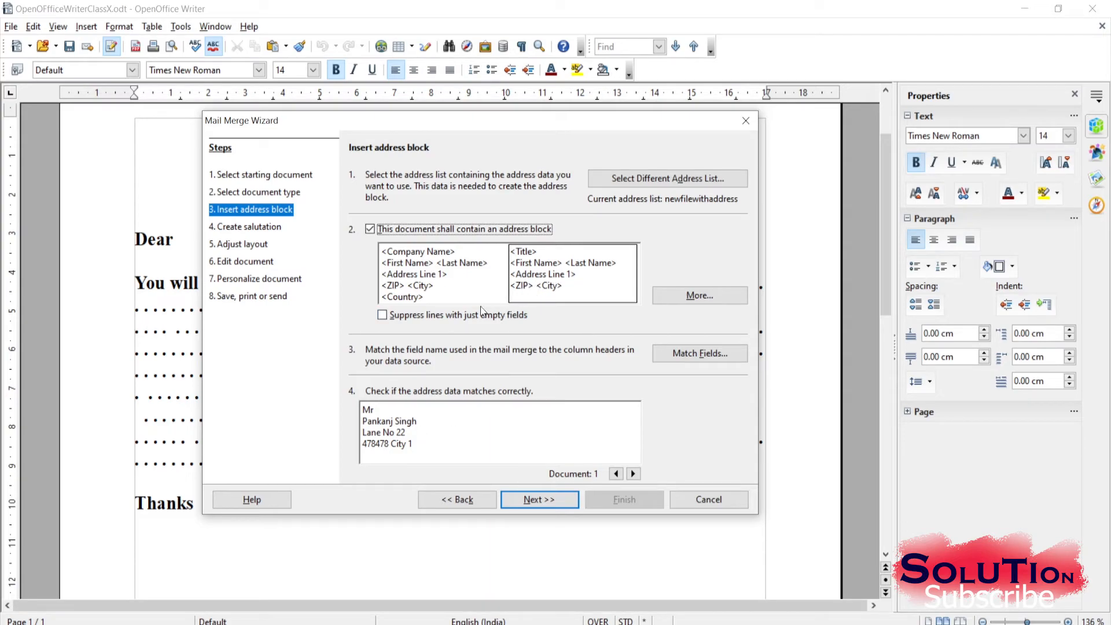
pyautogui.click(674, 297)
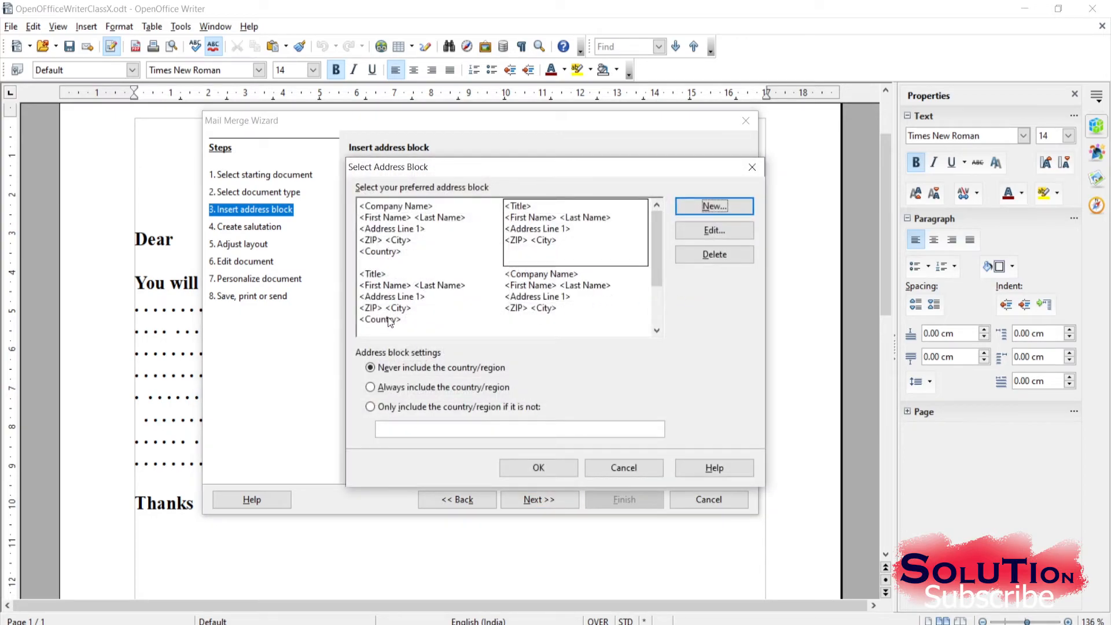
pyautogui.click(404, 304)
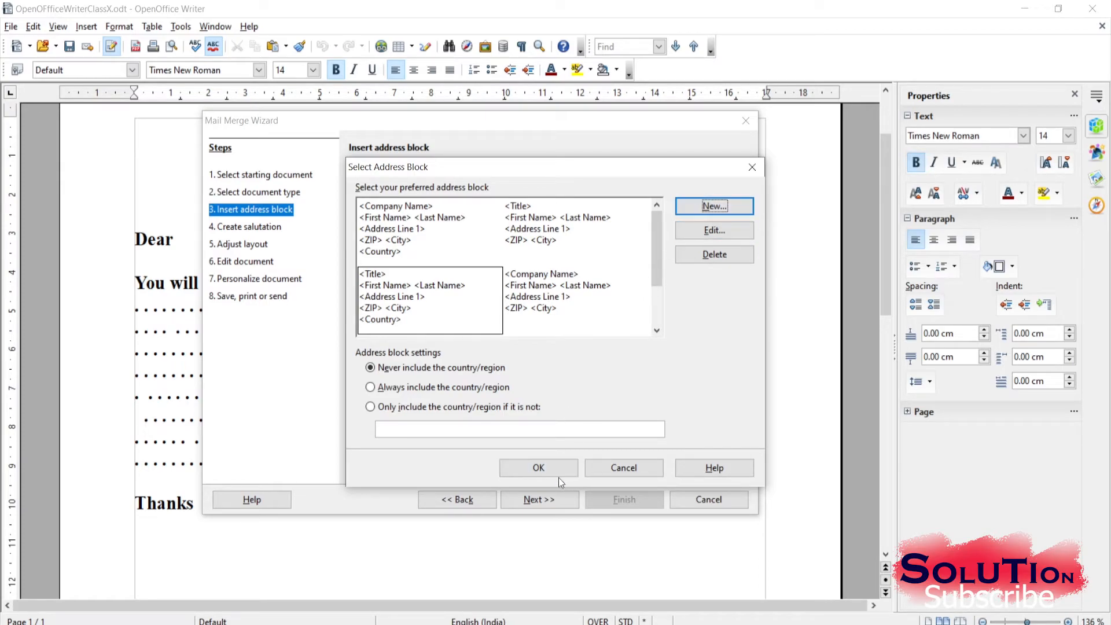
pyautogui.click(547, 467)
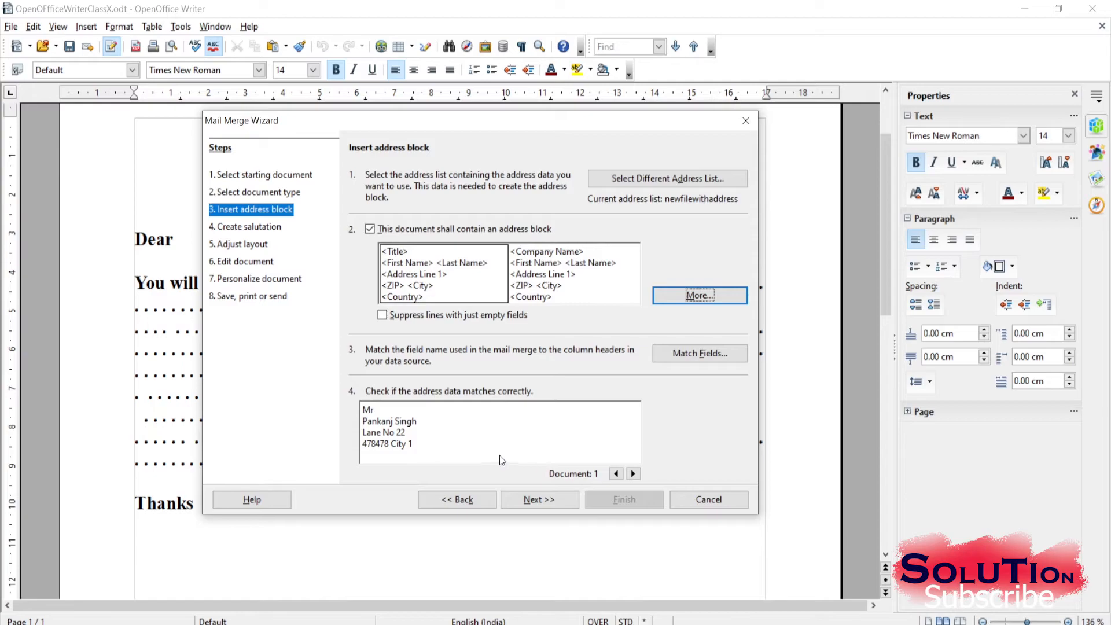
# - Check the address block preview for the second and third recipients and proceed to creating the salutation
pyautogui.click(633, 474)
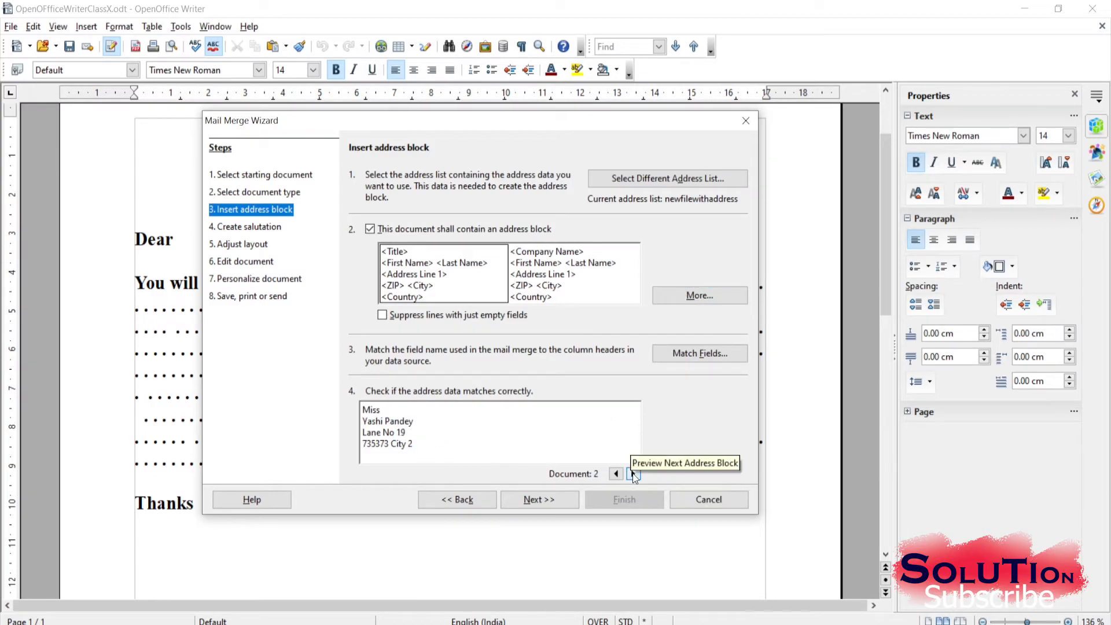
pyautogui.click(633, 475)
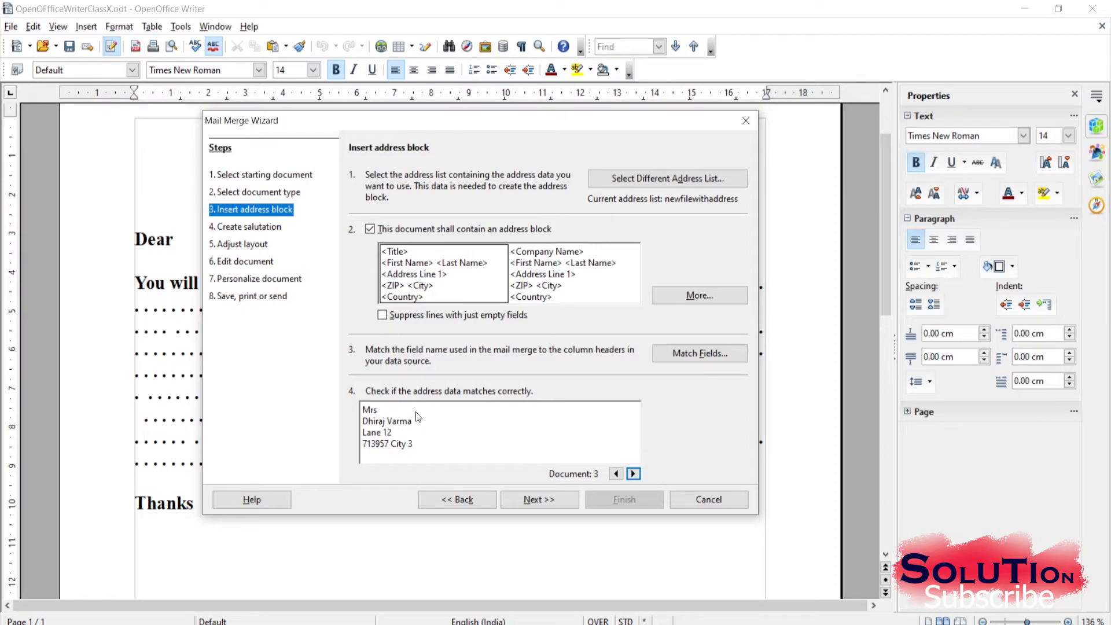
pyautogui.click(531, 501)
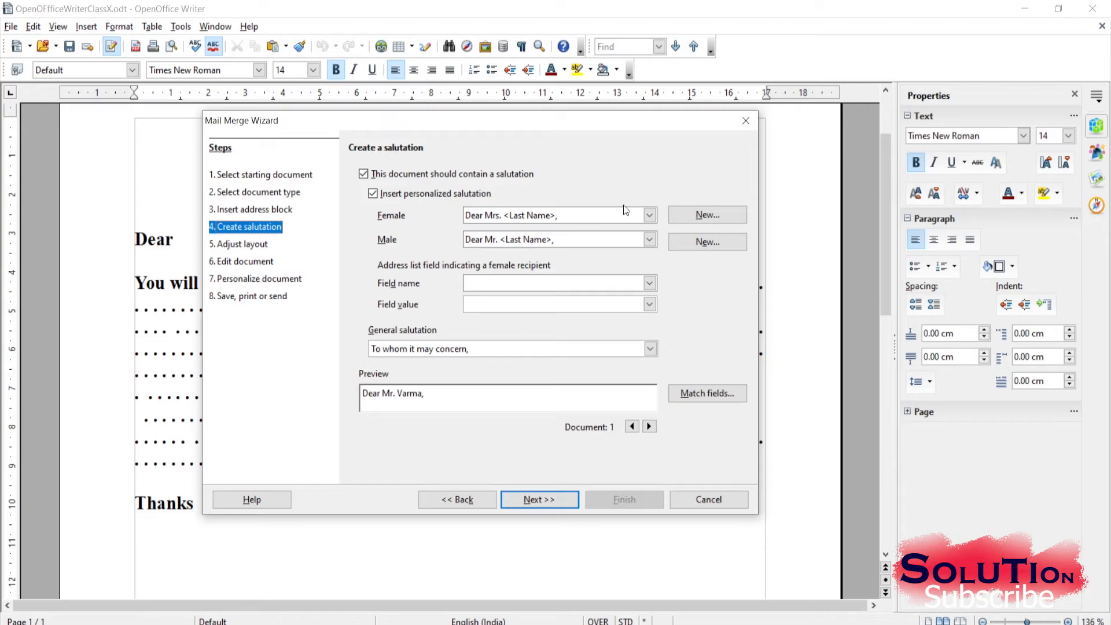
# - Try out the general salutation options "Dear Sir or Madam," and "To whom it may concern," ending on "Dear Sir or Madam,"
pyautogui.click(651, 349)
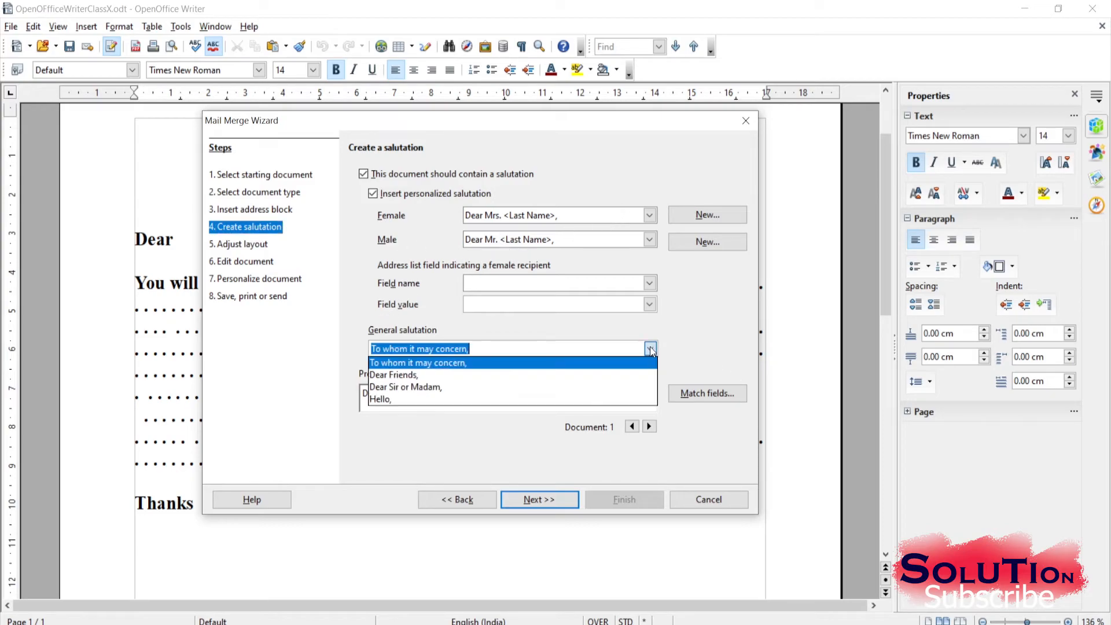
pyautogui.click(479, 384)
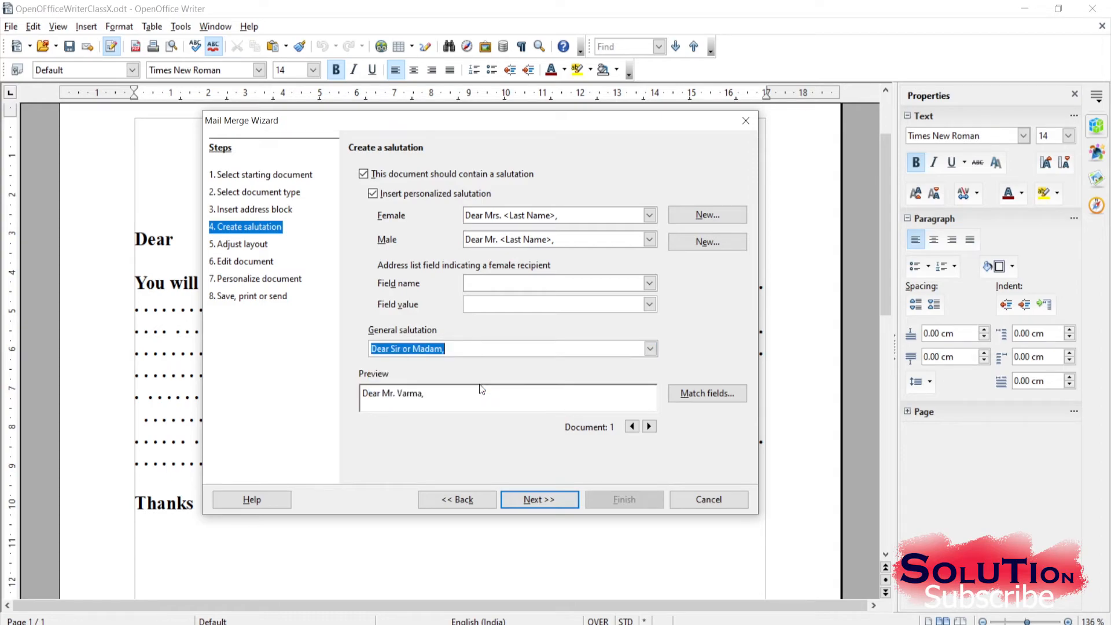
pyautogui.click(641, 350)
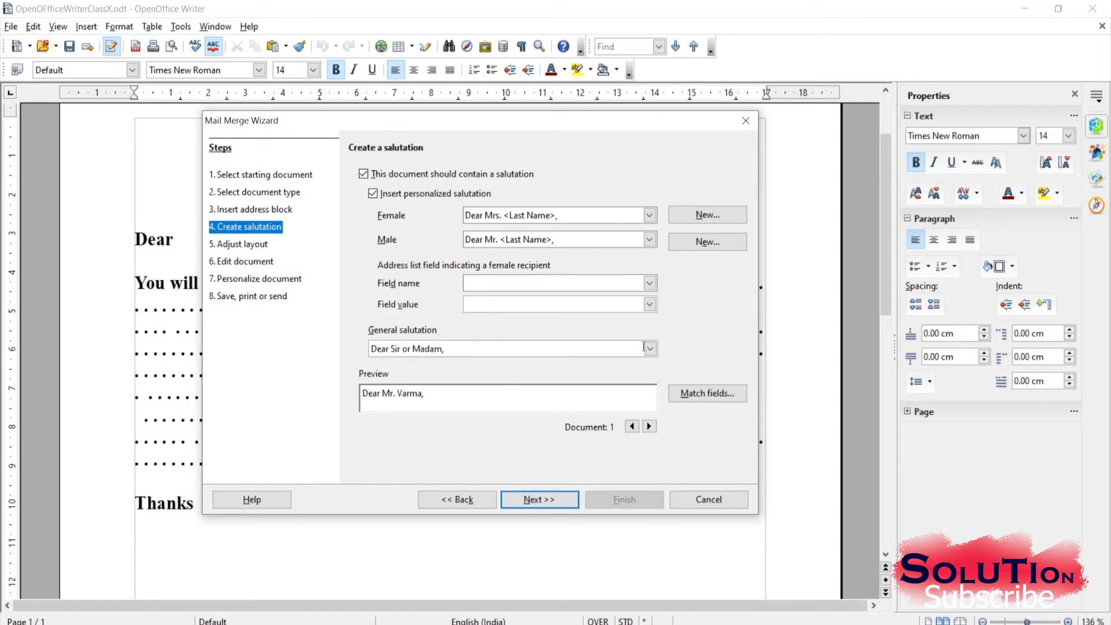
pyautogui.click(651, 349)
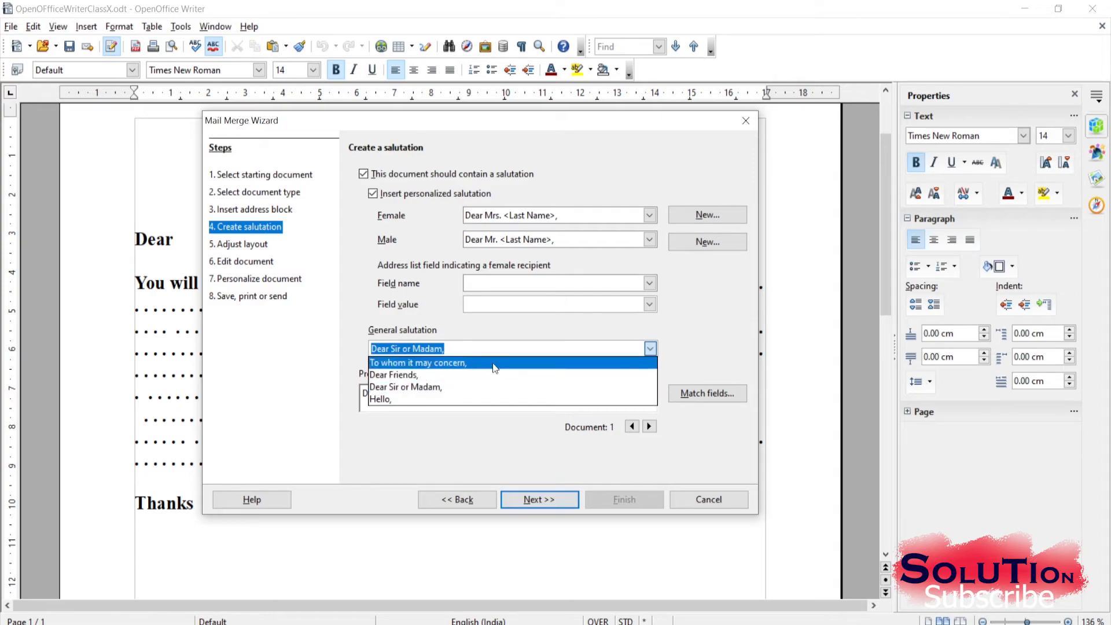
pyautogui.click(493, 363)
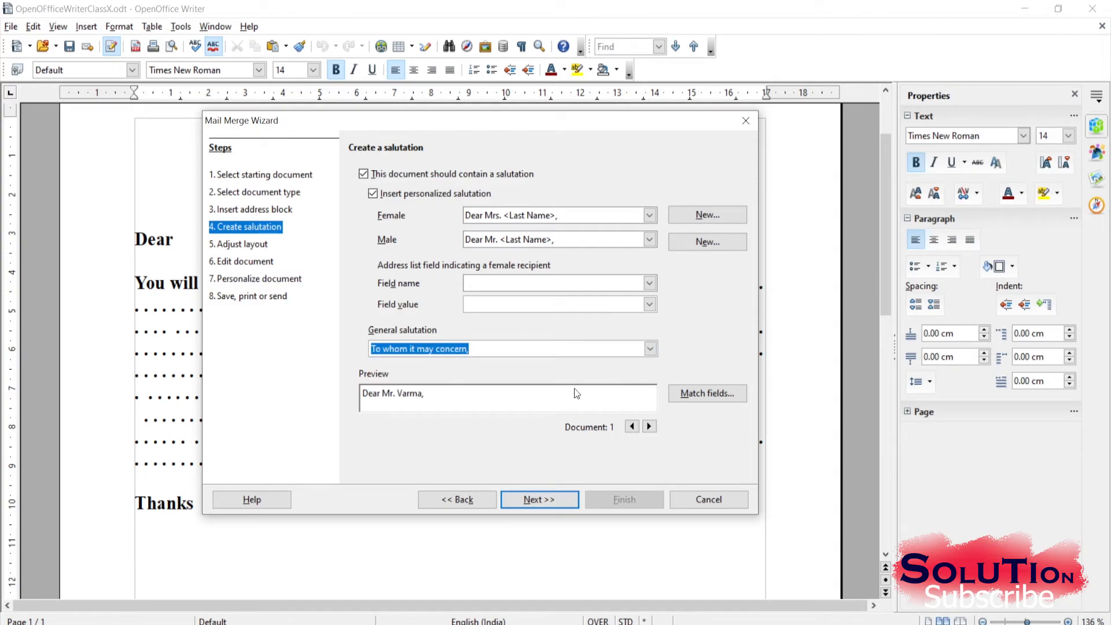
pyautogui.press('Down')
pyautogui.press('Up')
pyautogui.press('Up')
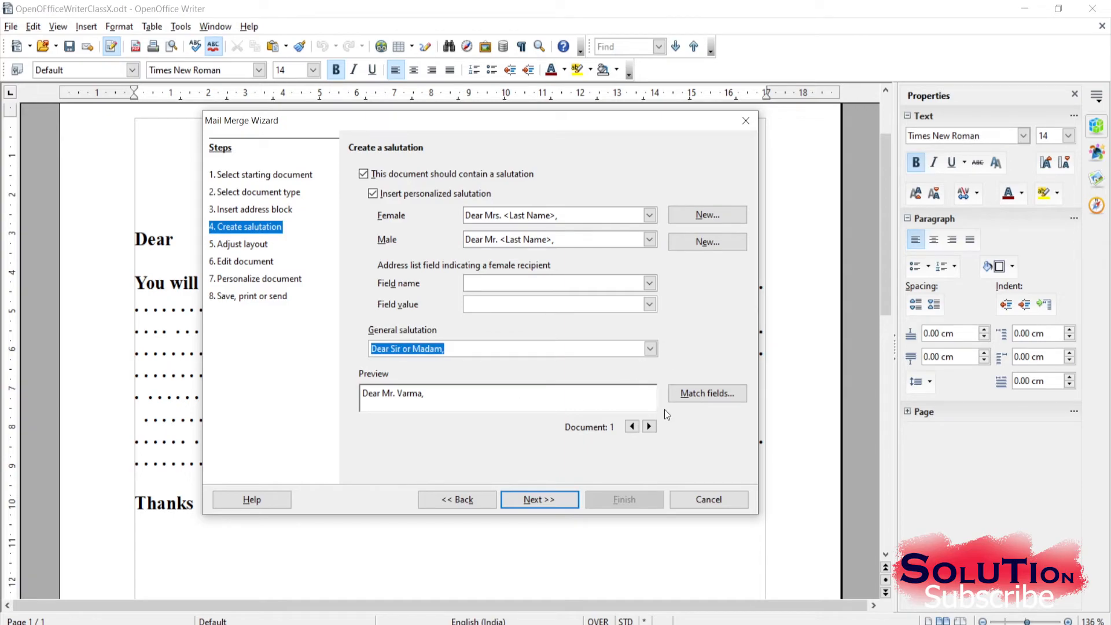
# - Preview the salutation across the three documents and set the general salutation to "To whom it may concern,"
pyautogui.doubleClick(649, 427)
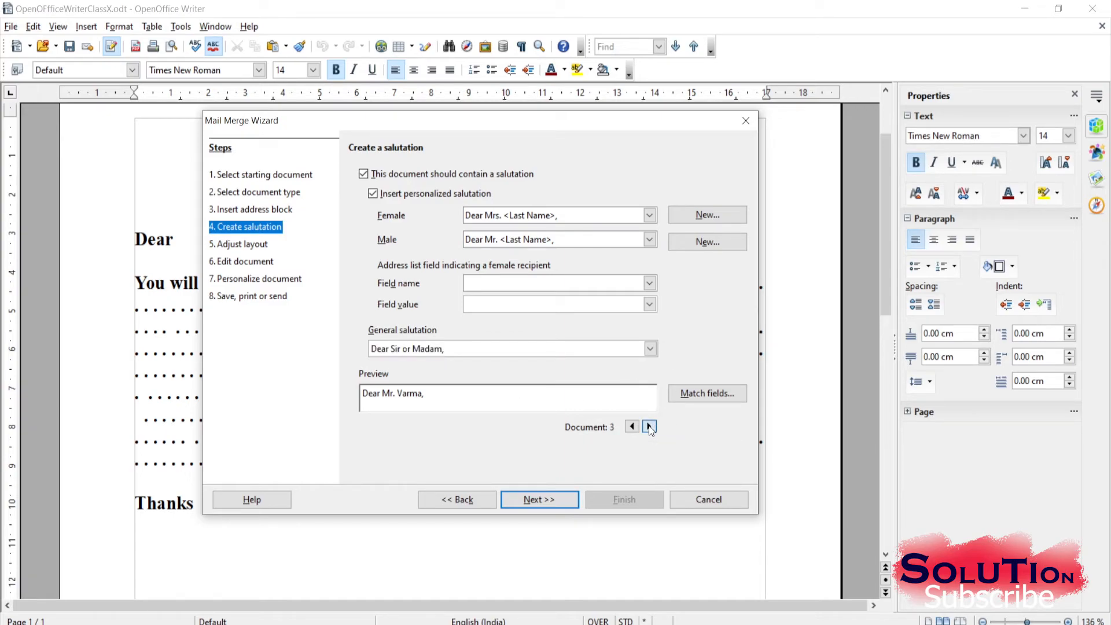
pyautogui.click(632, 427)
pyautogui.click(633, 427)
pyautogui.click(650, 348)
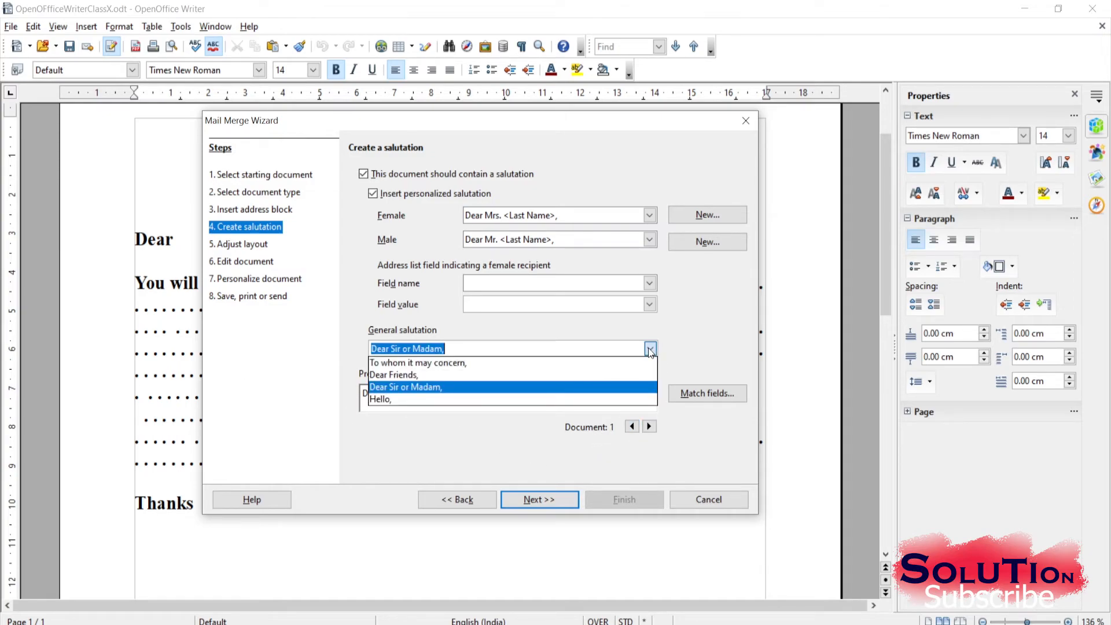
pyautogui.click(590, 363)
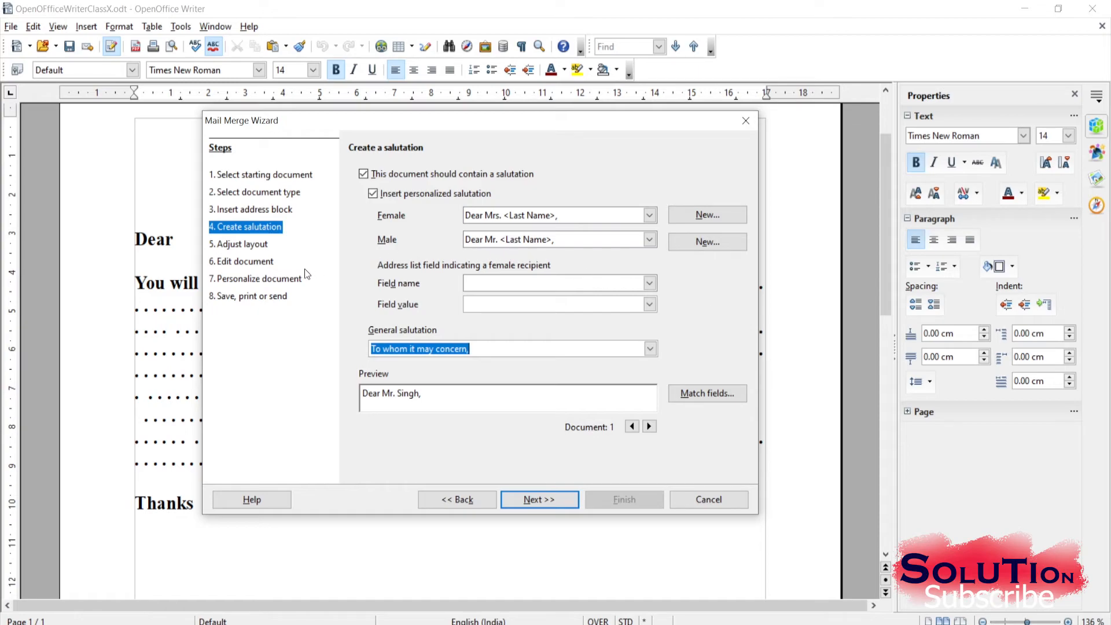
# - Proceed to the layout adjustment and move the salutation to below the closing Thanks line
pyautogui.click(534, 501)
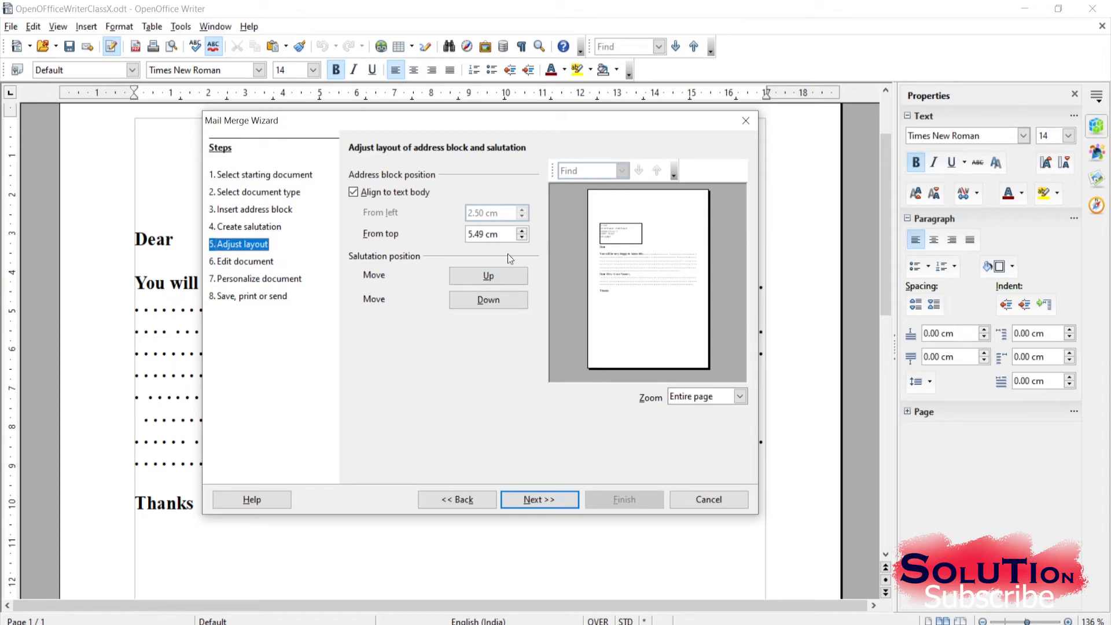
pyautogui.click(475, 282)
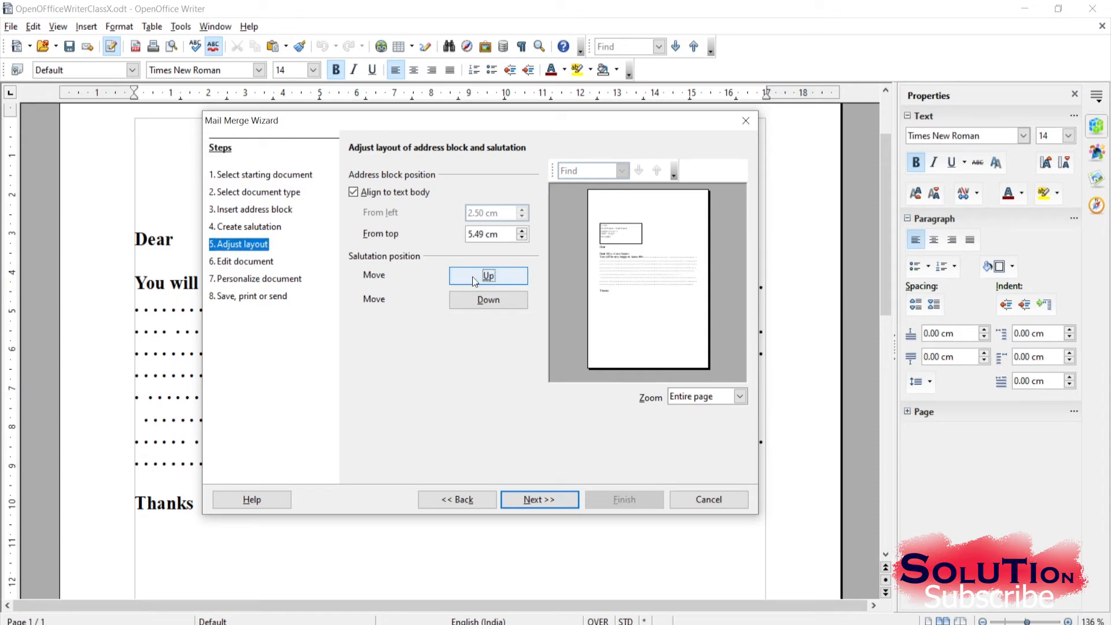
pyautogui.click(481, 305)
pyautogui.click(482, 307)
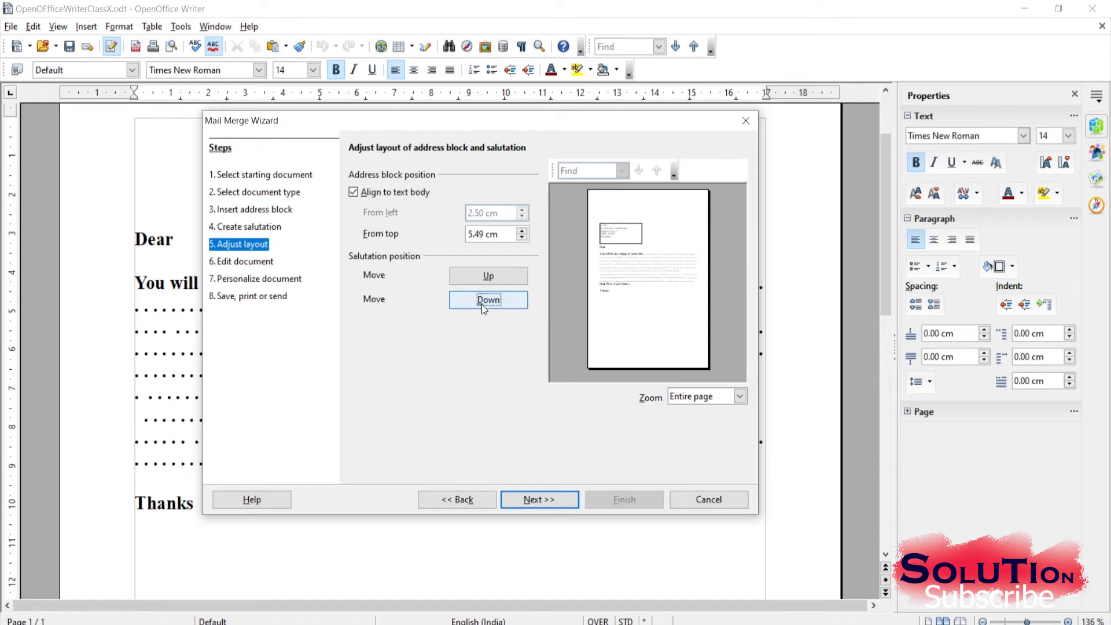
pyautogui.click(482, 306)
pyautogui.click(483, 307)
pyautogui.click(482, 307)
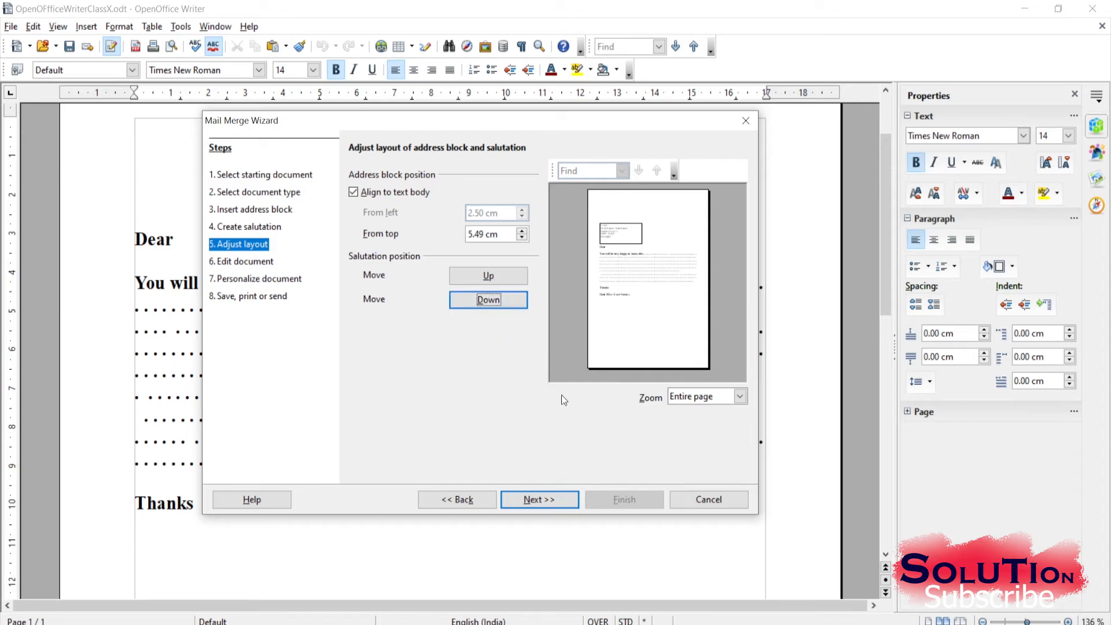
# - Inspect the layout preview at 100 %, 75 % and entire page, and proceed to previewing and editing the document
pyautogui.click(737, 398)
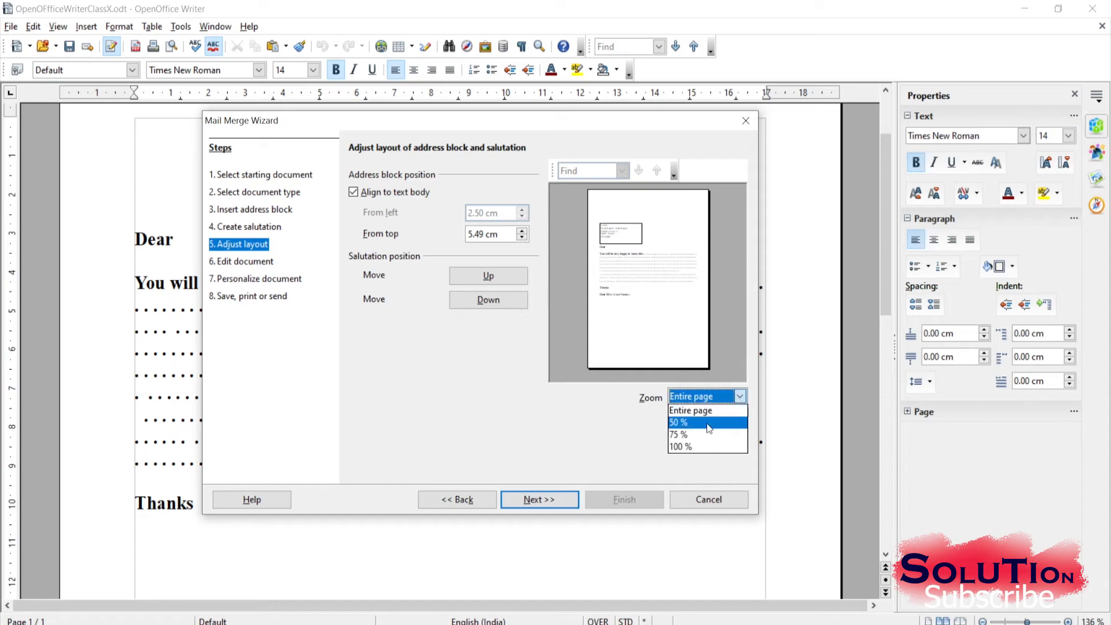
pyautogui.click(689, 448)
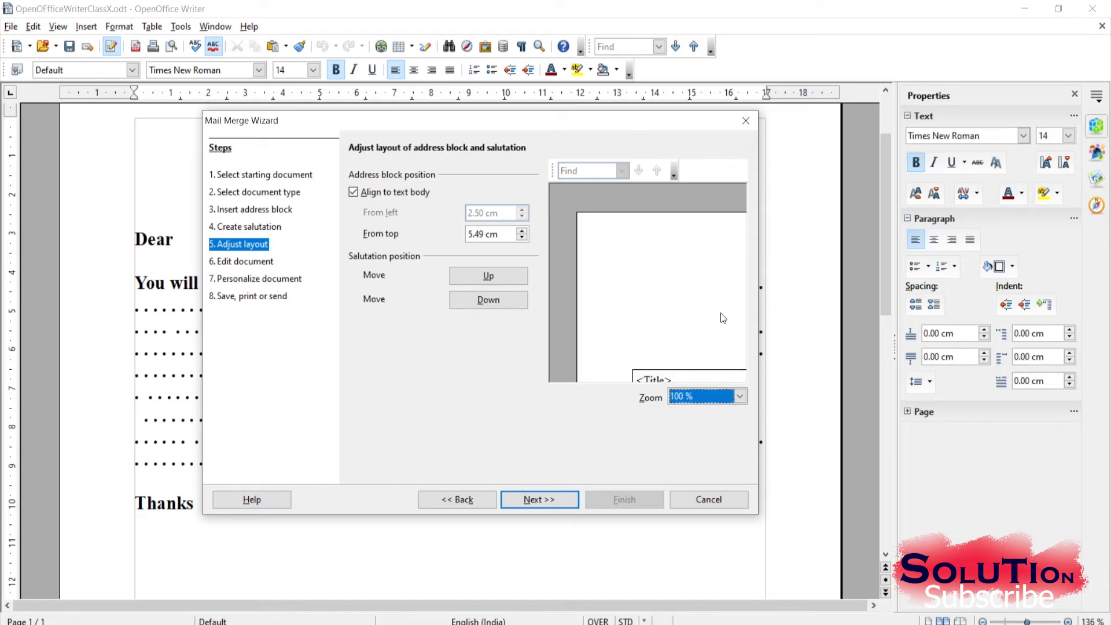
pyautogui.click(739, 398)
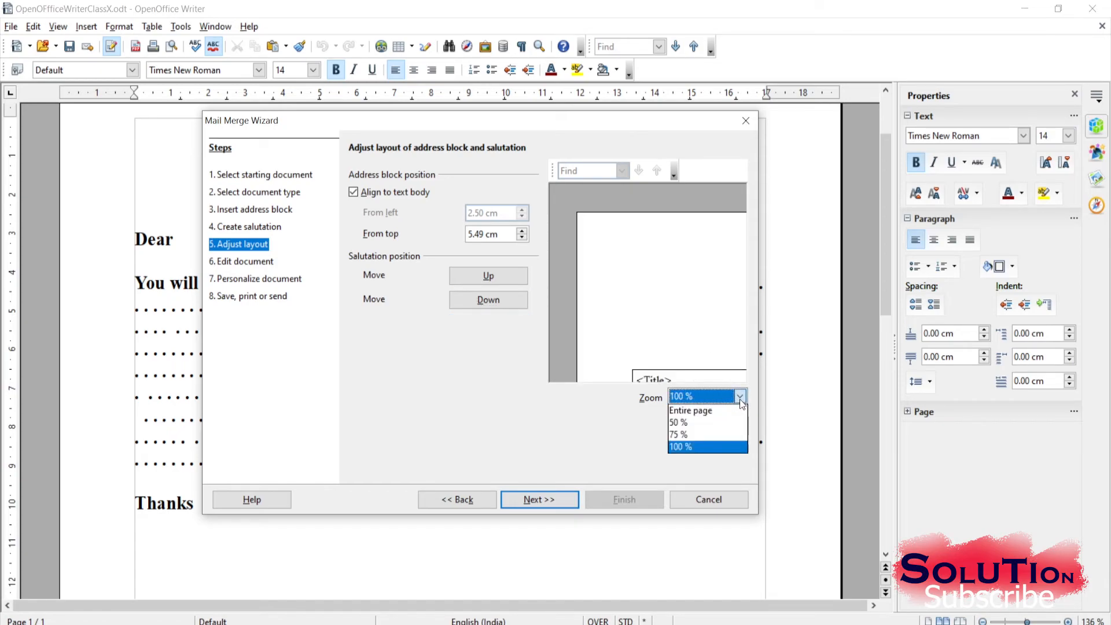
pyautogui.click(684, 432)
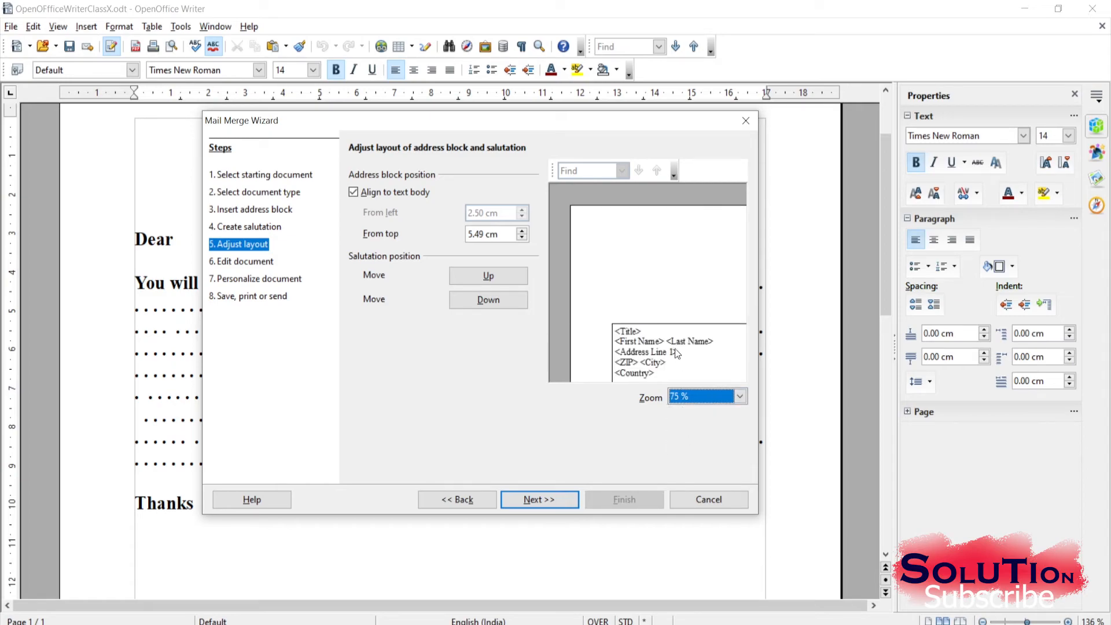
pyautogui.click(723, 397)
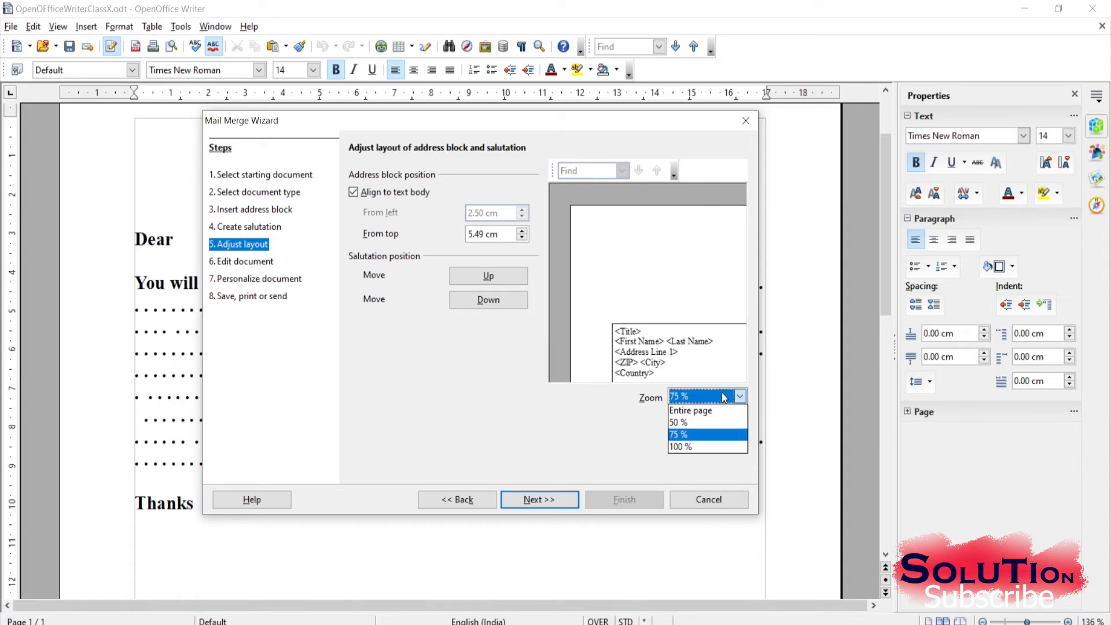
pyautogui.click(689, 410)
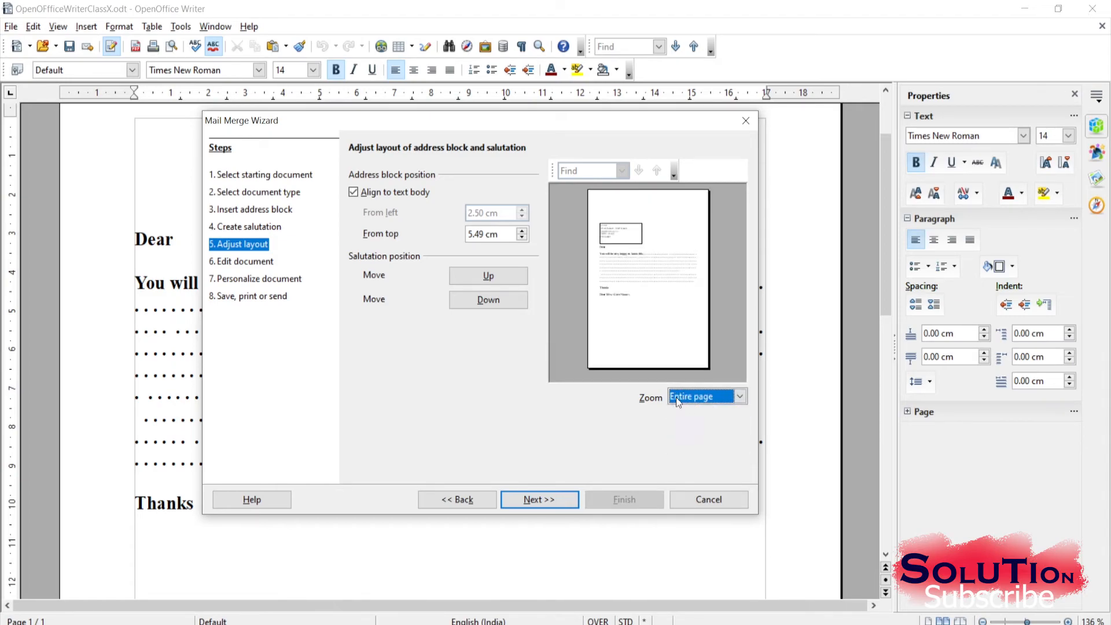
pyautogui.click(533, 500)
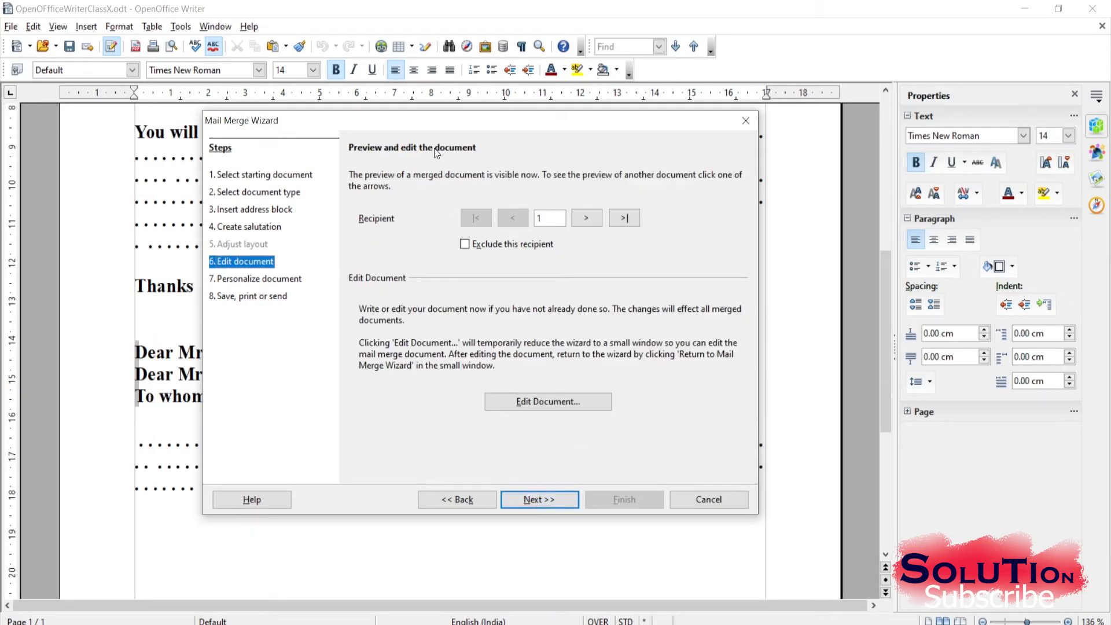
# - Proceed past document editing and personalization to the save, print or send stage without further changes
pyautogui.moveTo(423, 124); pyautogui.dragTo(357, 99)
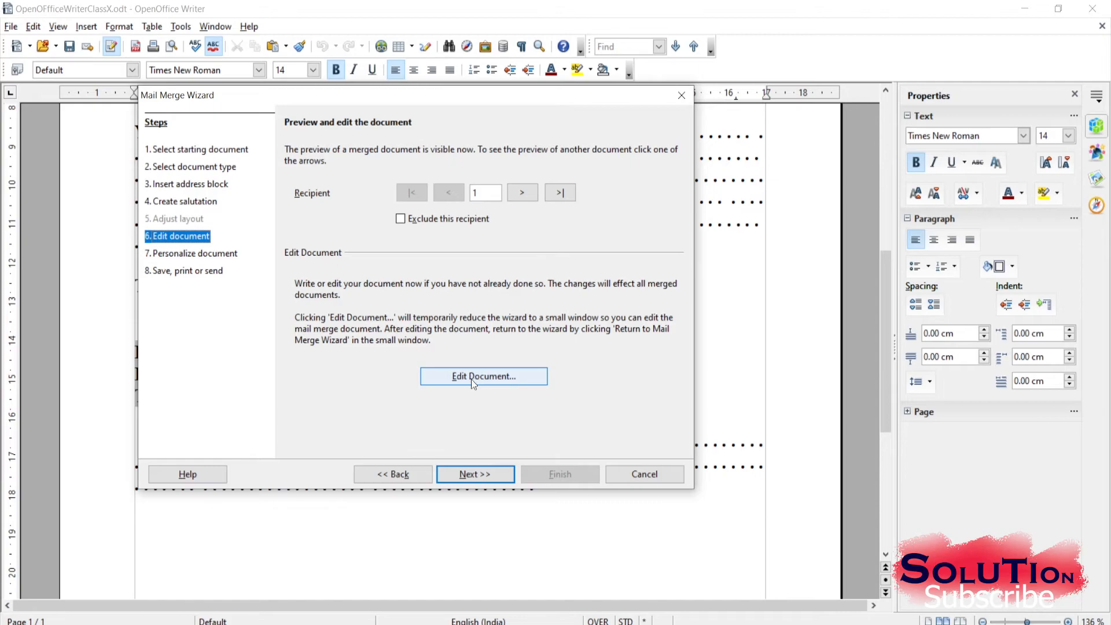
pyautogui.click(481, 472)
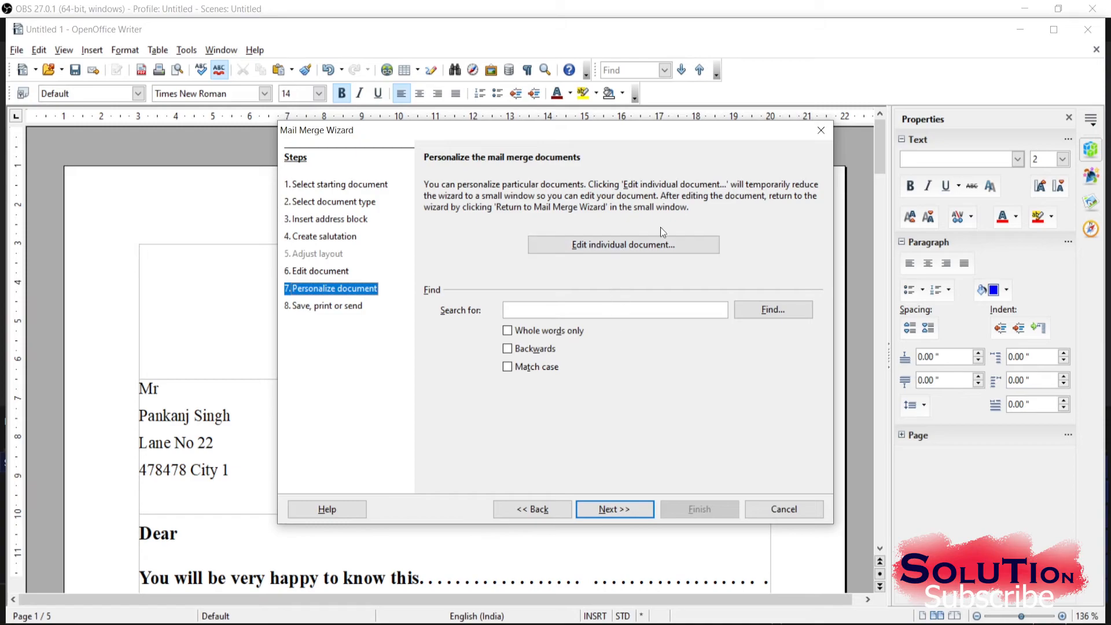
pyautogui.click(609, 511)
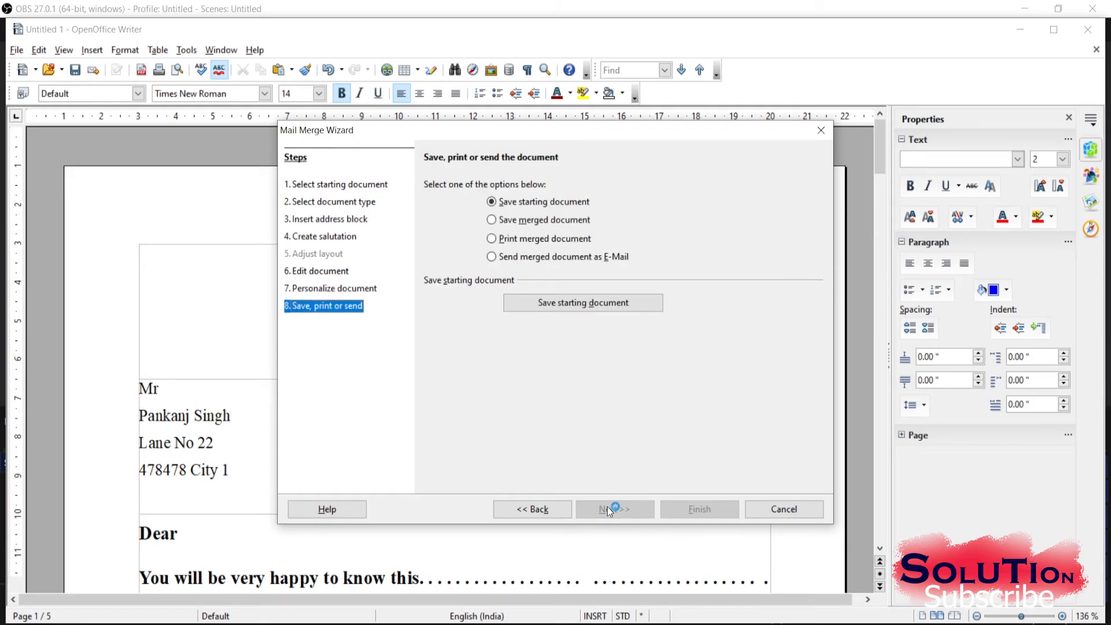
# - Save the merged letters as a single document named mailwithaddress and finish the mail merge
pyautogui.click(540, 222)
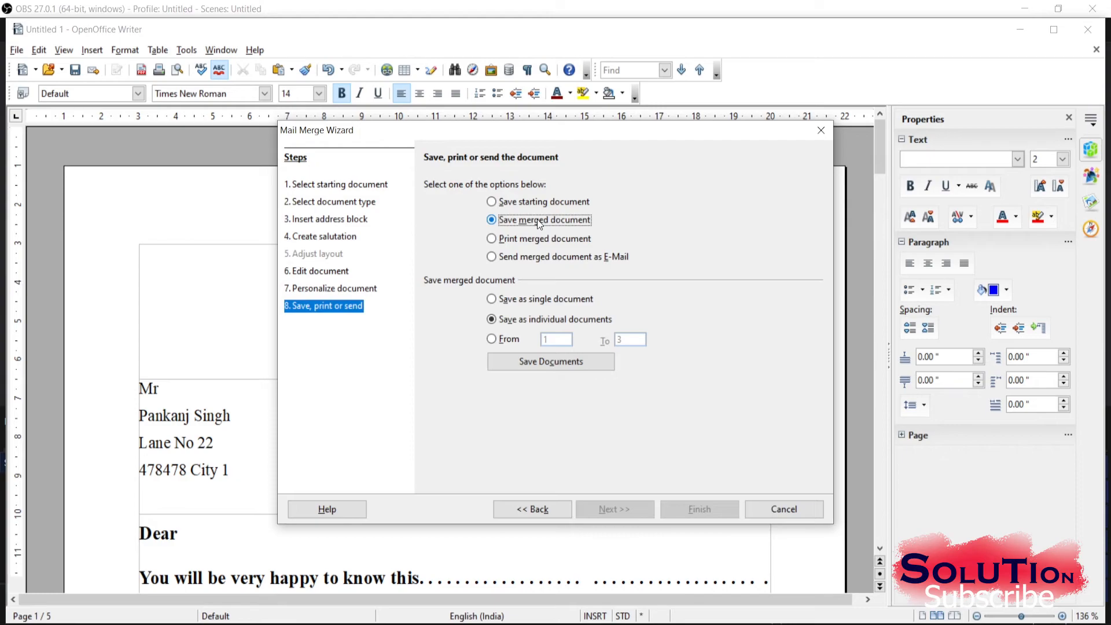
pyautogui.click(513, 305)
pyautogui.click(554, 365)
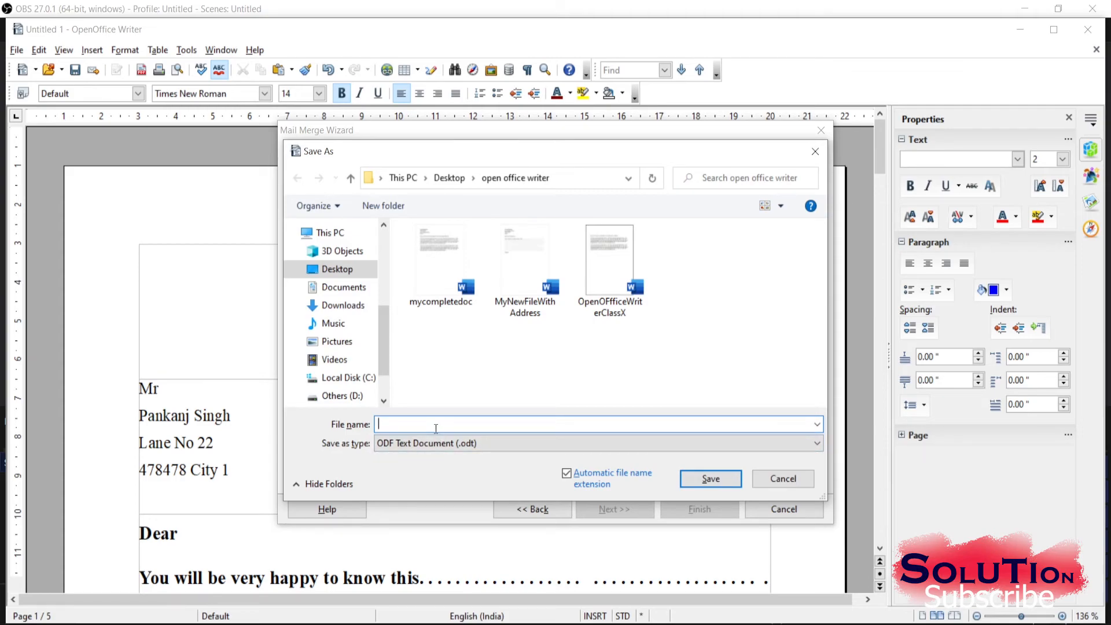
pyautogui.write('mail')
pyautogui.write('withaddress')
pyautogui.click(707, 480)
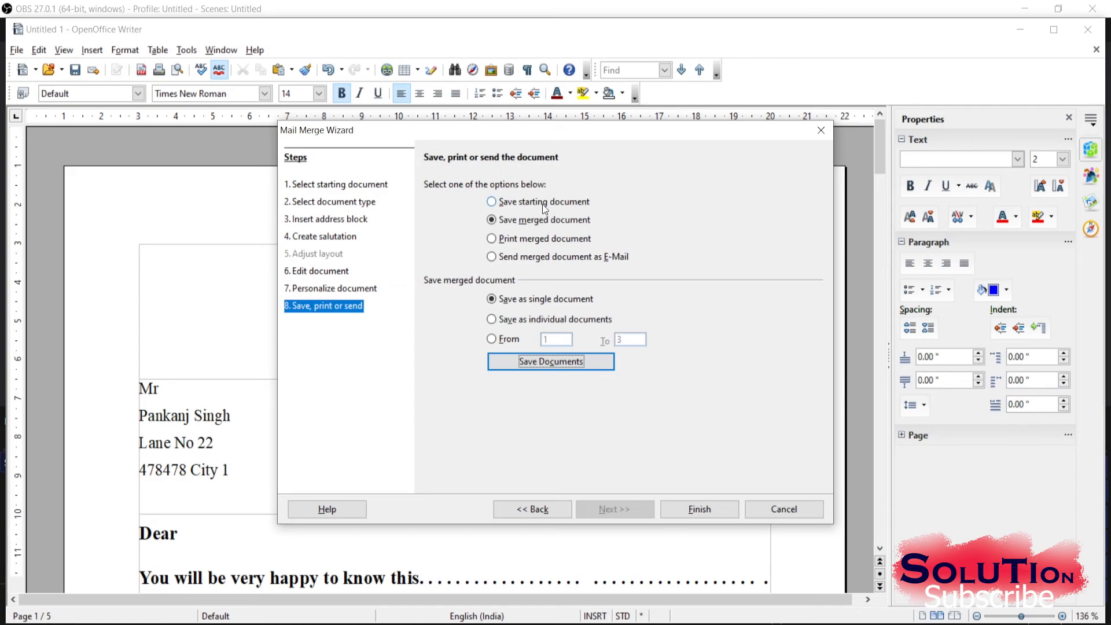
pyautogui.click(700, 509)
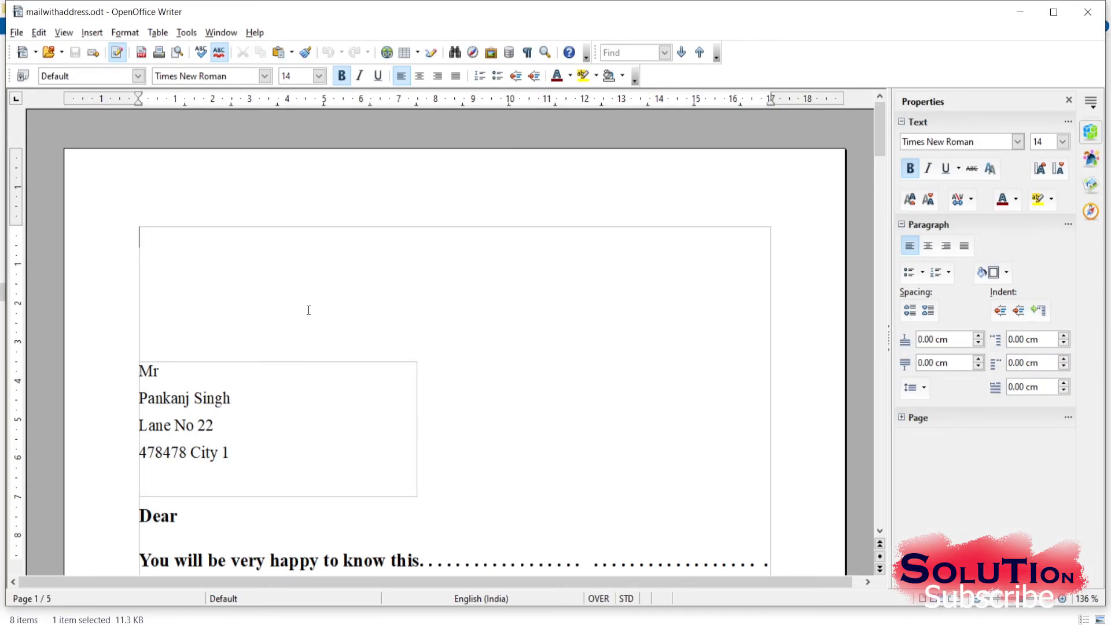
# - Examine the first merged letter in mailwithaddress.odt, checking its address block, Dear line and the salutation below Thanks
pyautogui.scroll(-1, 308, 310)
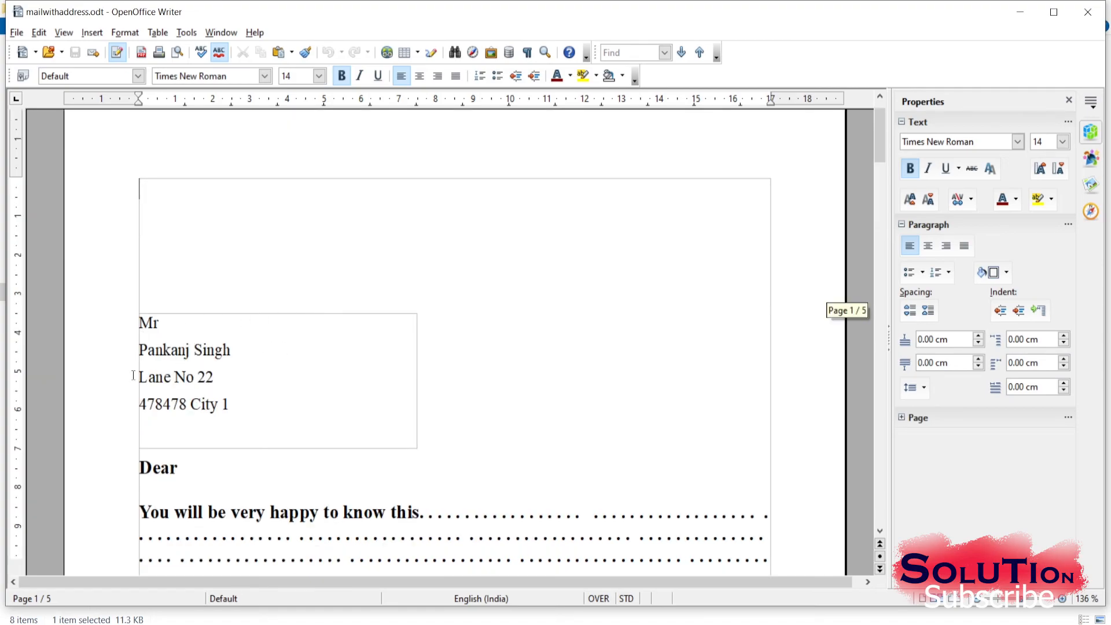
pyautogui.scroll(-1, 232, 371)
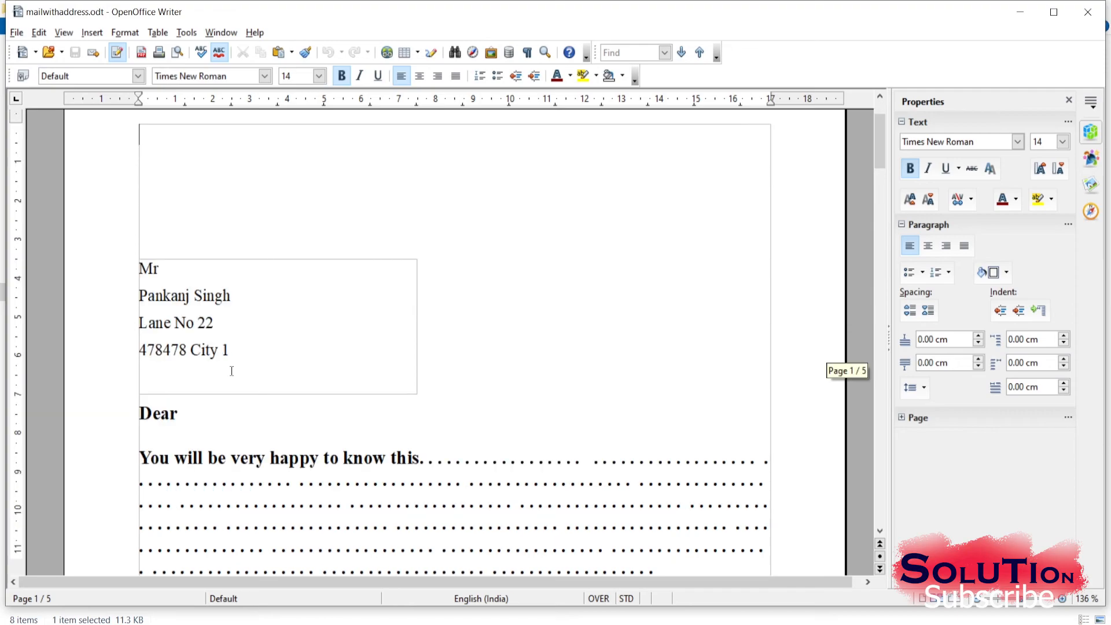
pyautogui.scroll(-4, 232, 371)
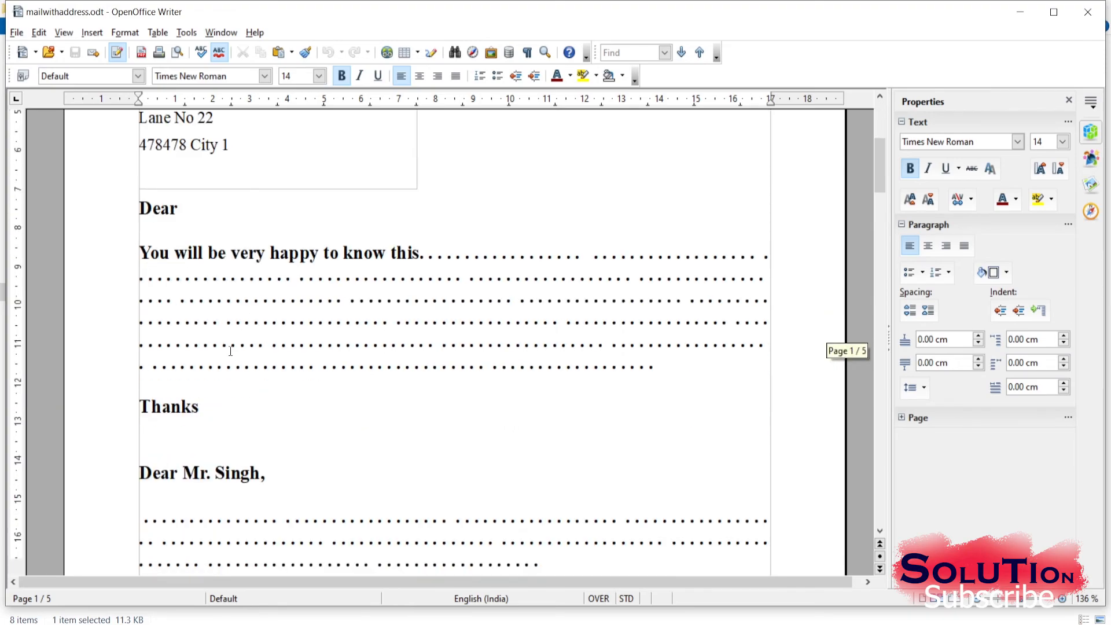
pyautogui.scroll(-3, 230, 351)
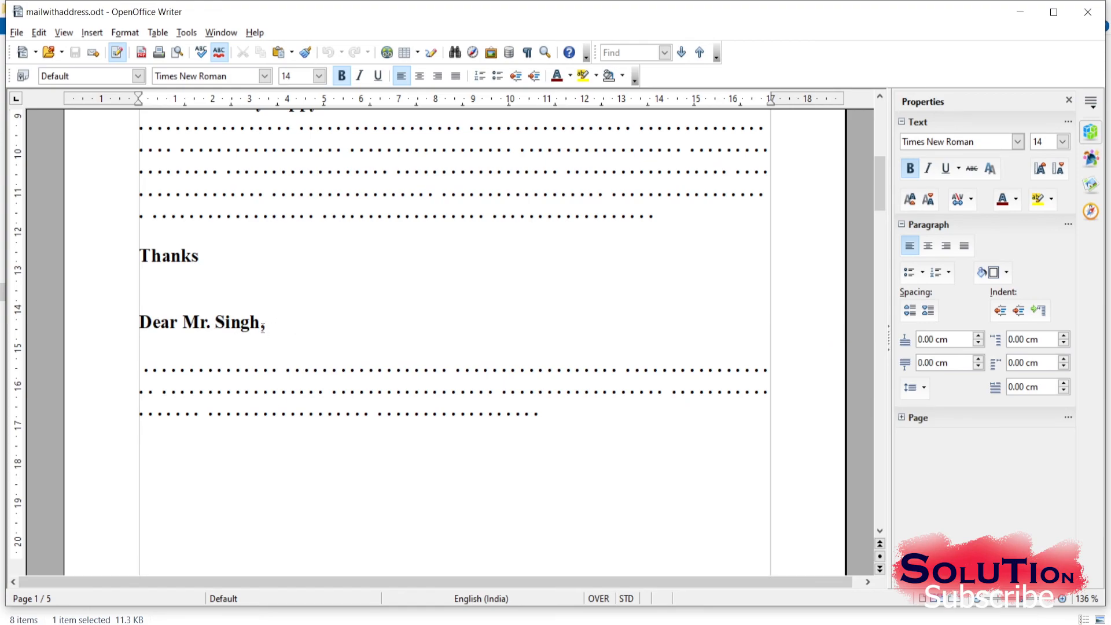
pyautogui.scroll(5, 263, 329)
pyautogui.scroll(-2, 260, 341)
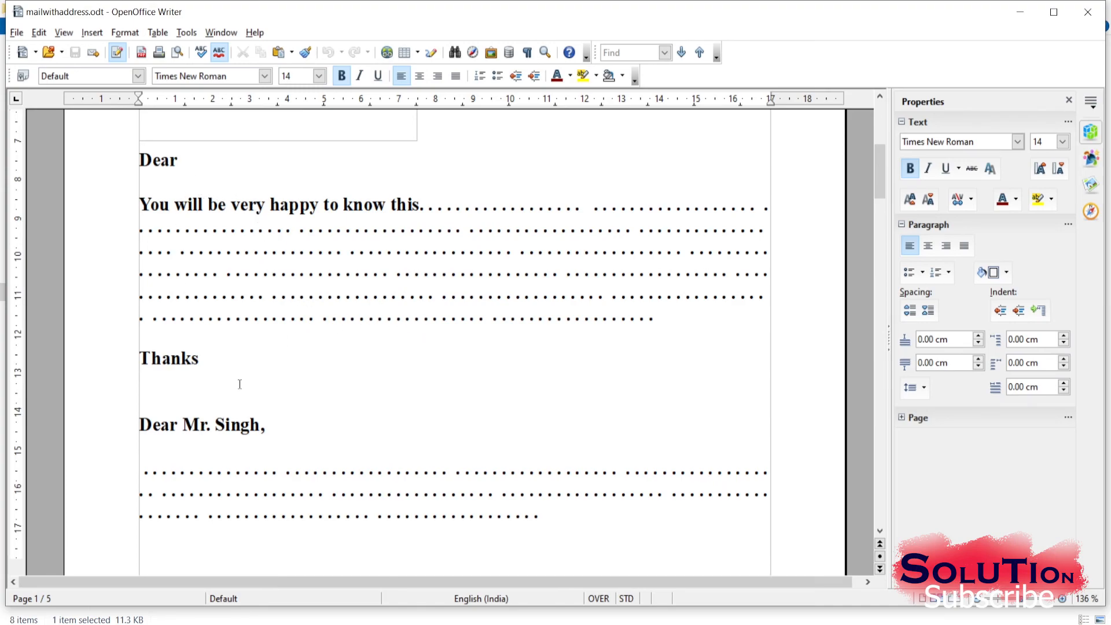
pyautogui.click(180, 158)
pyautogui.scroll(4, 240, 254)
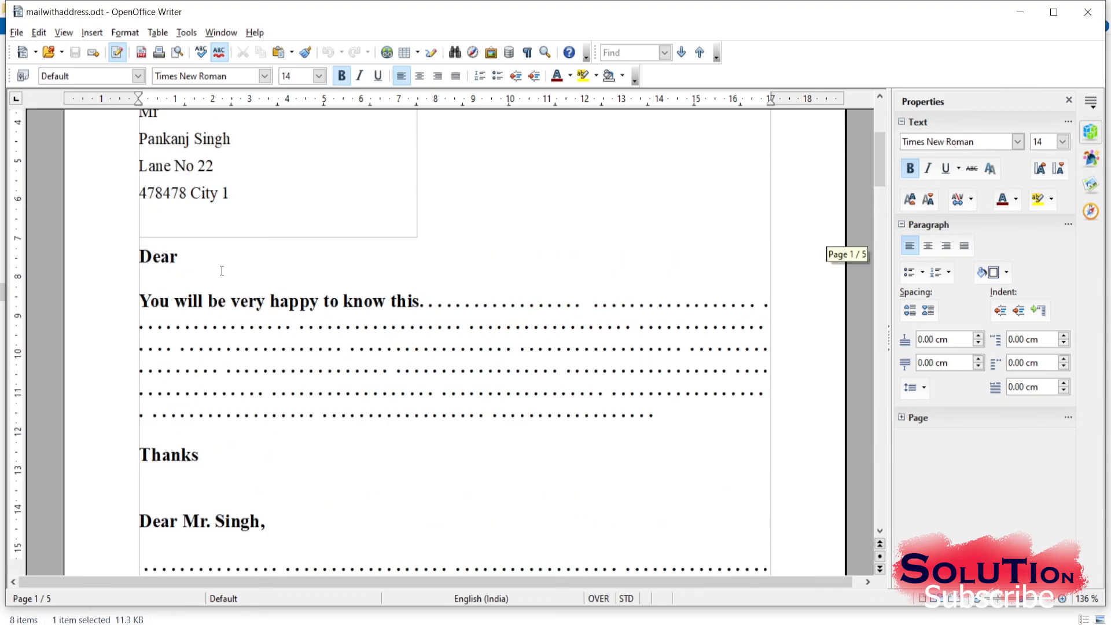
# - Review the second and third recipients' letters for their address blocks and salutations, and return to the document's first page
pyautogui.scroll(-10, 221, 267)
pyautogui.scroll(-14, 220, 303)
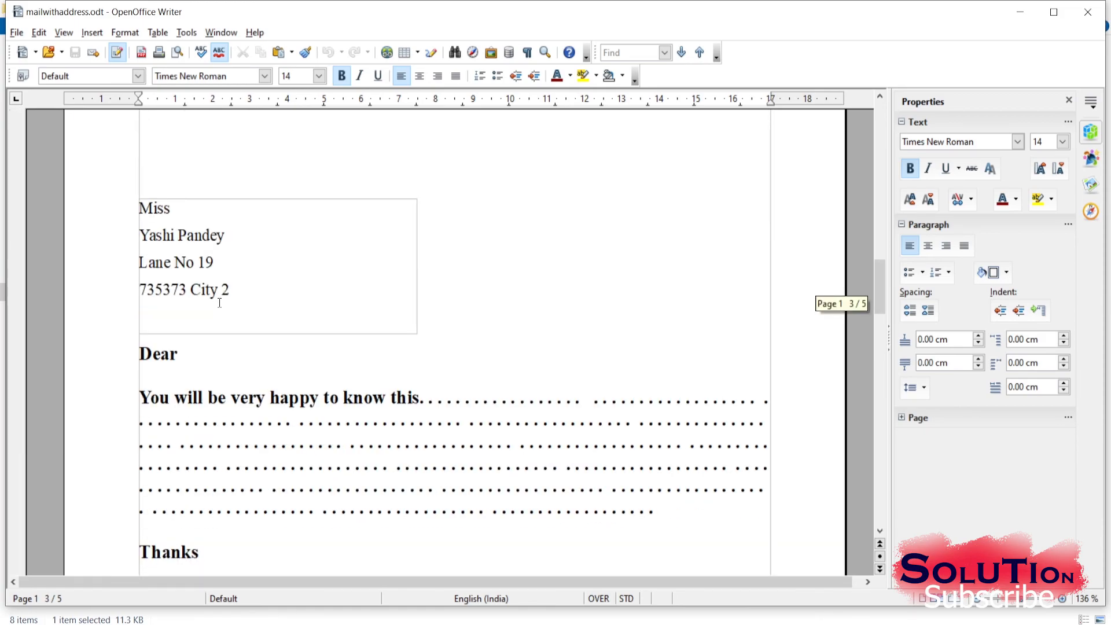
pyautogui.scroll(-3, 220, 303)
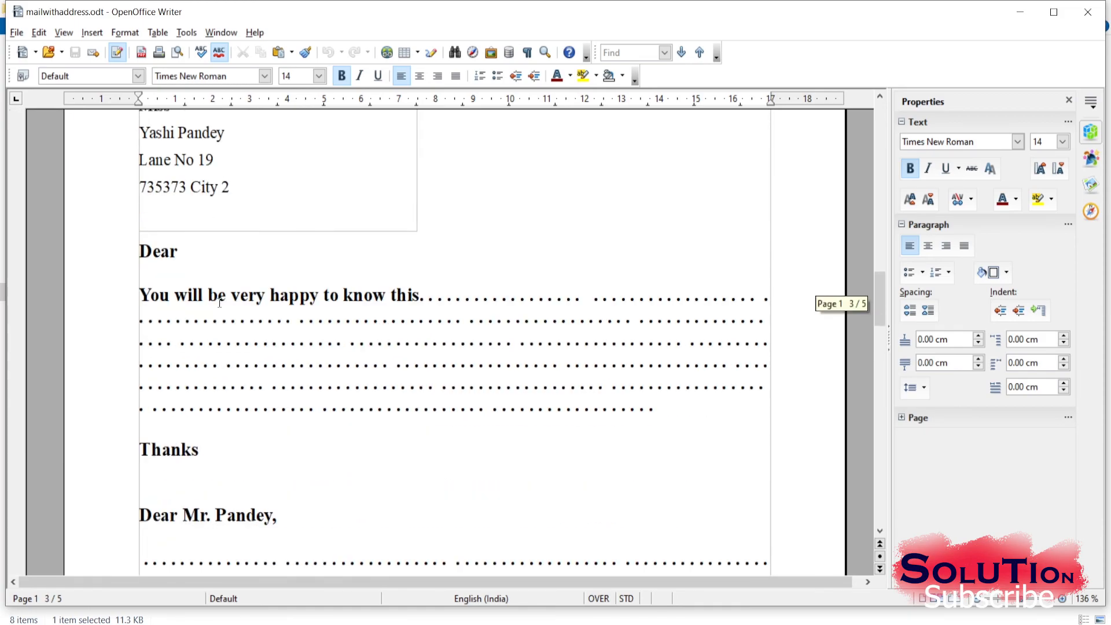
pyautogui.scroll(-6, 219, 303)
pyautogui.scroll(10, 220, 303)
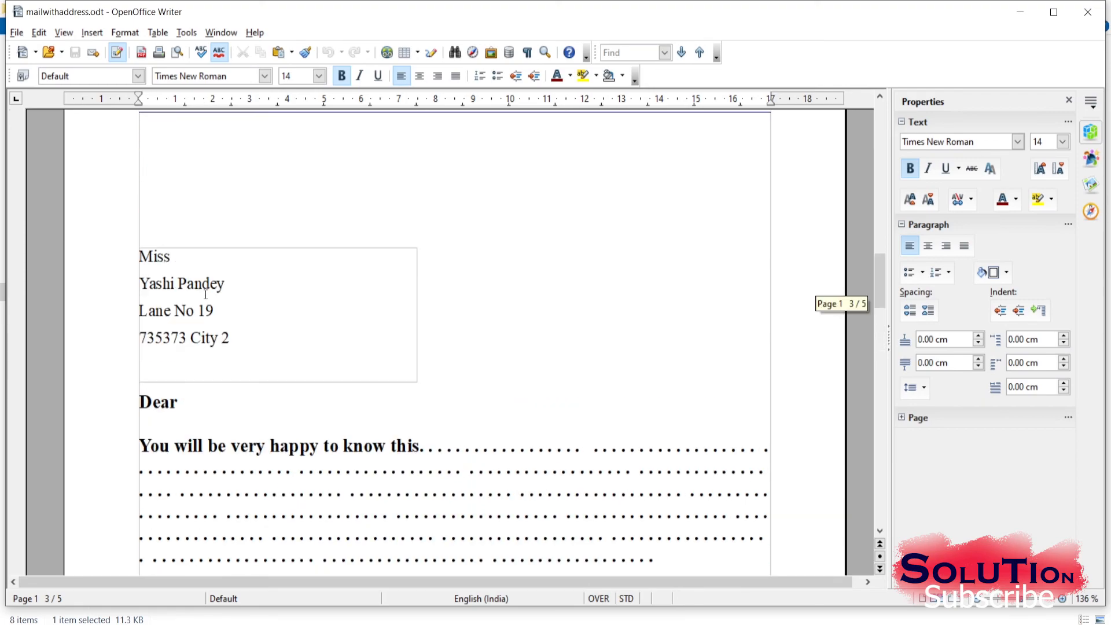
pyautogui.scroll(-20, 205, 286)
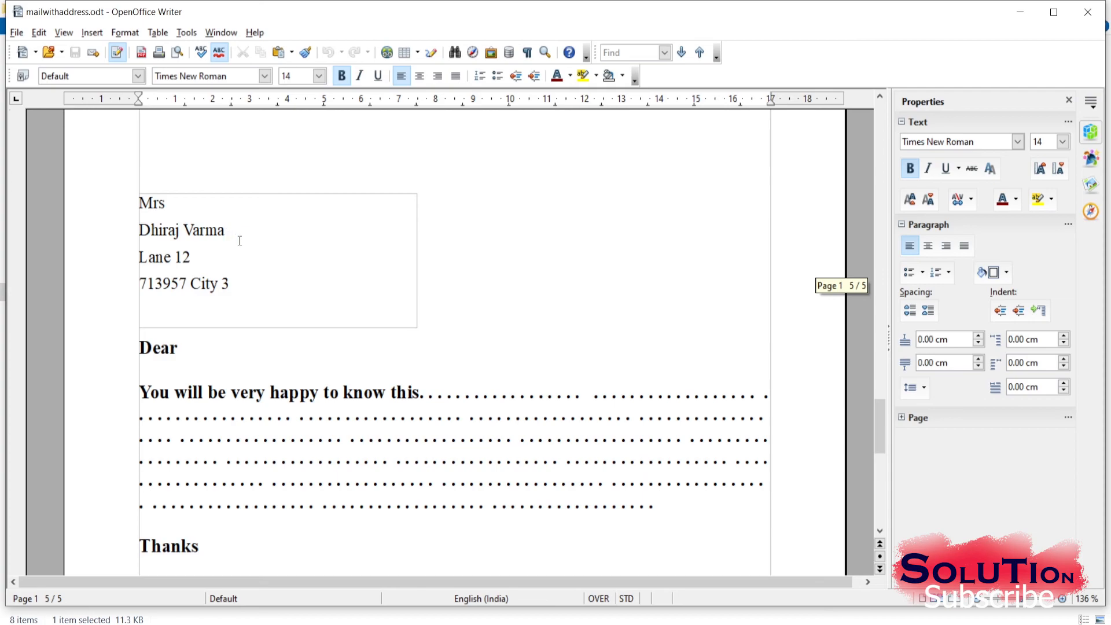
pyautogui.scroll(-15, 240, 240)
pyautogui.scroll(12, 239, 240)
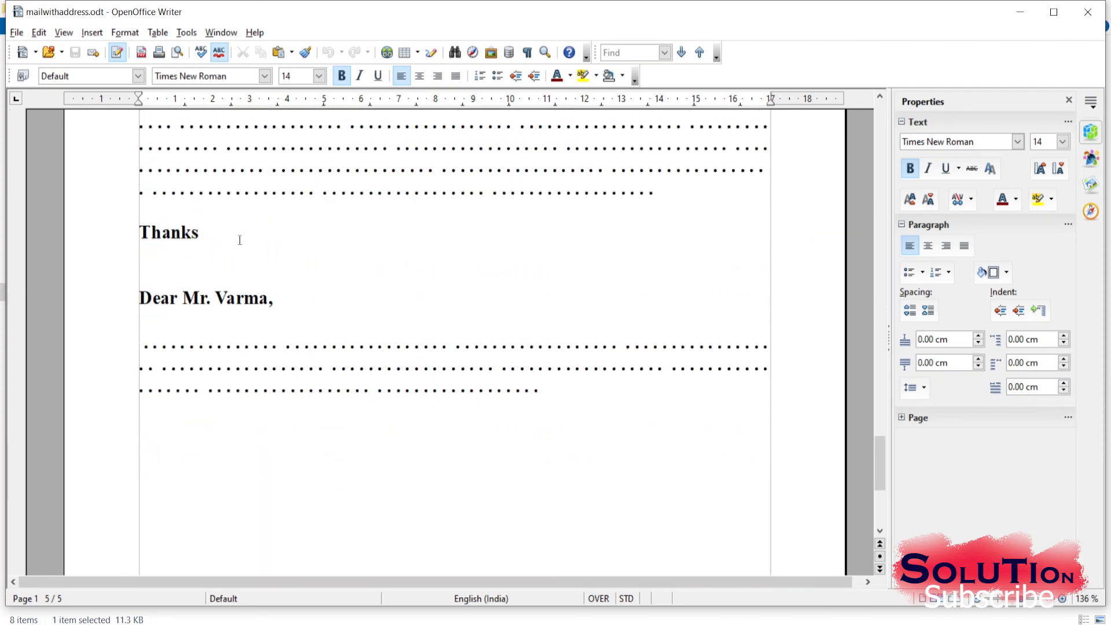
pyautogui.scroll(5, 239, 240)
pyautogui.scroll(2, 273, 288)
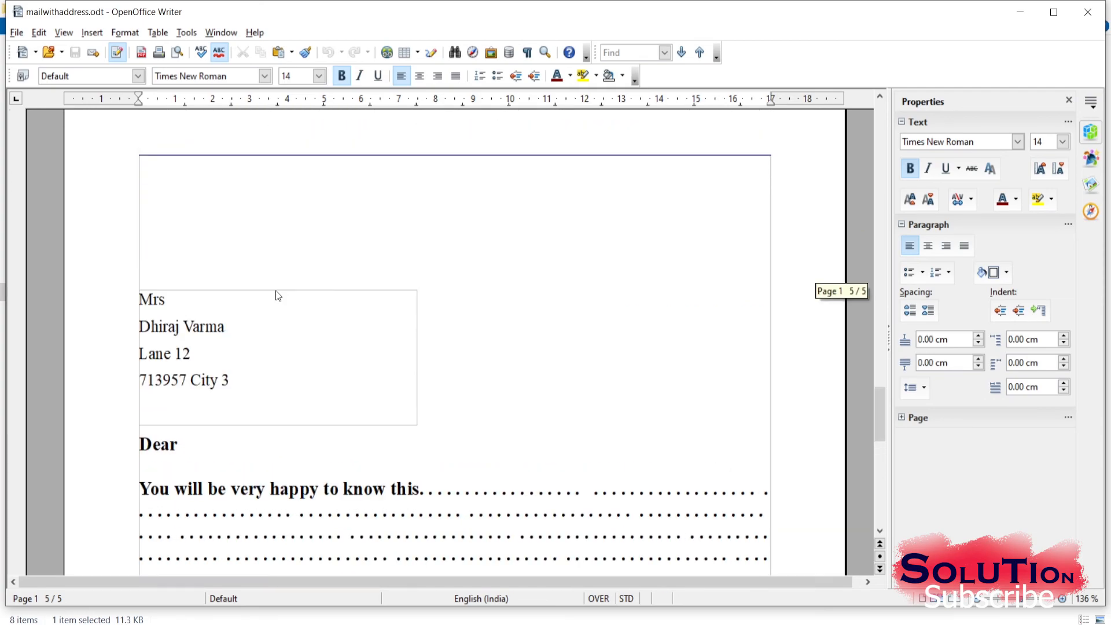
pyautogui.scroll(20, 278, 295)
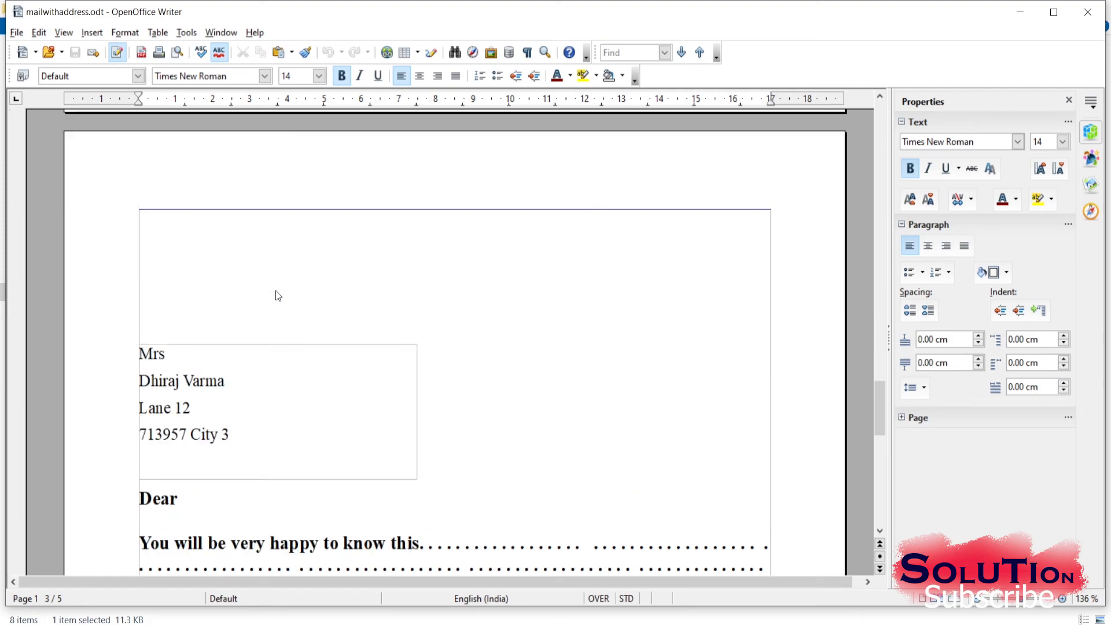
pyautogui.scroll(20, 278, 296)
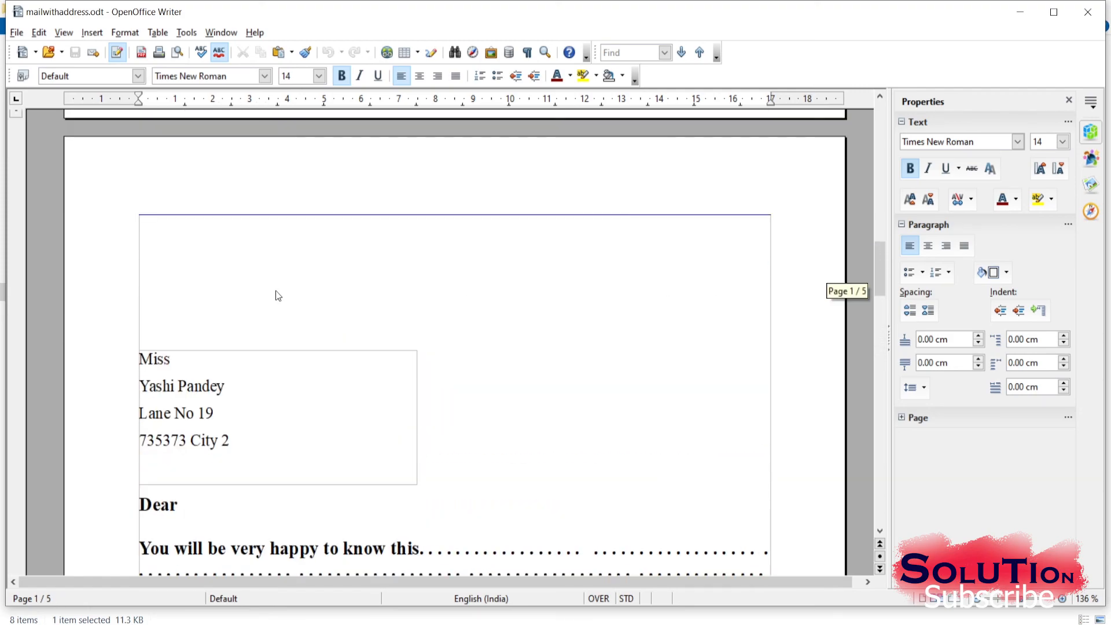
pyautogui.scroll(15, 278, 296)
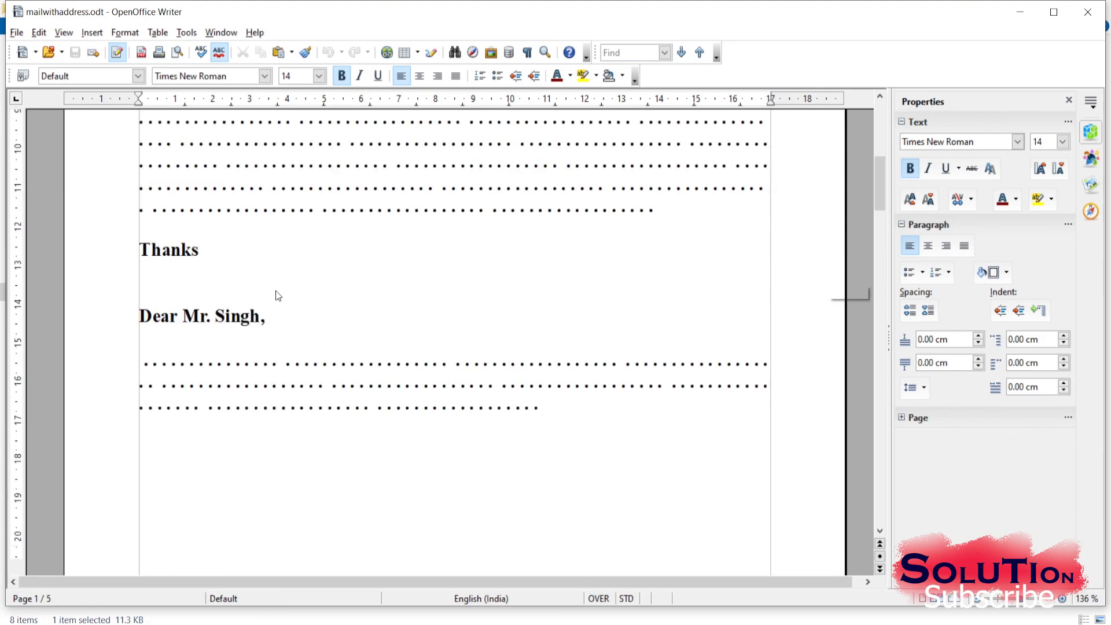
pyautogui.scroll(-5, 278, 296)
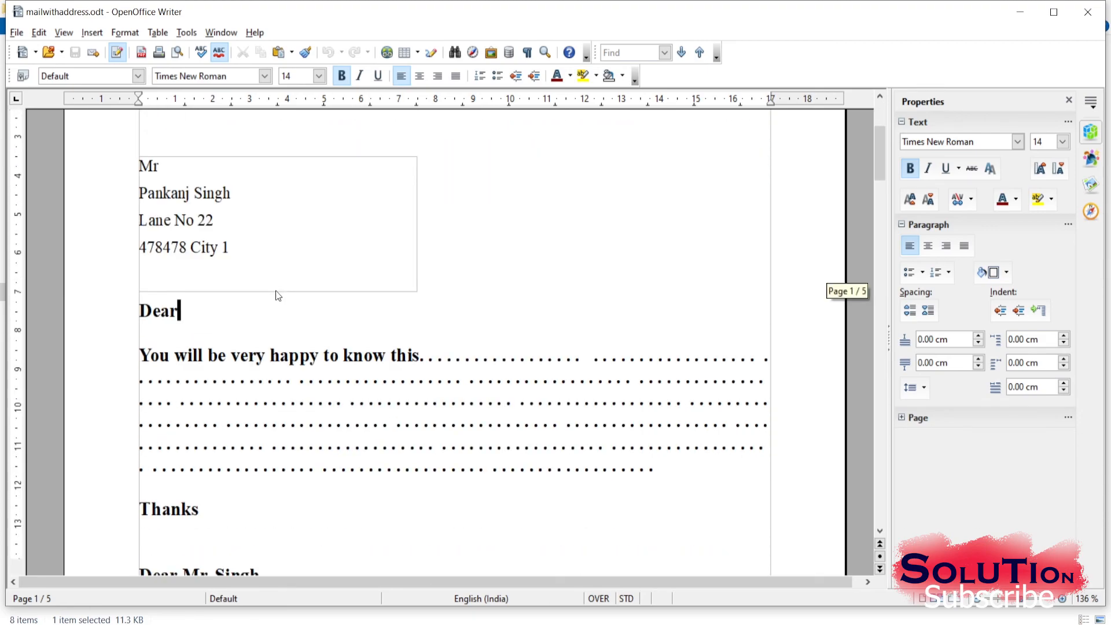
pyautogui.scroll(6, 277, 296)
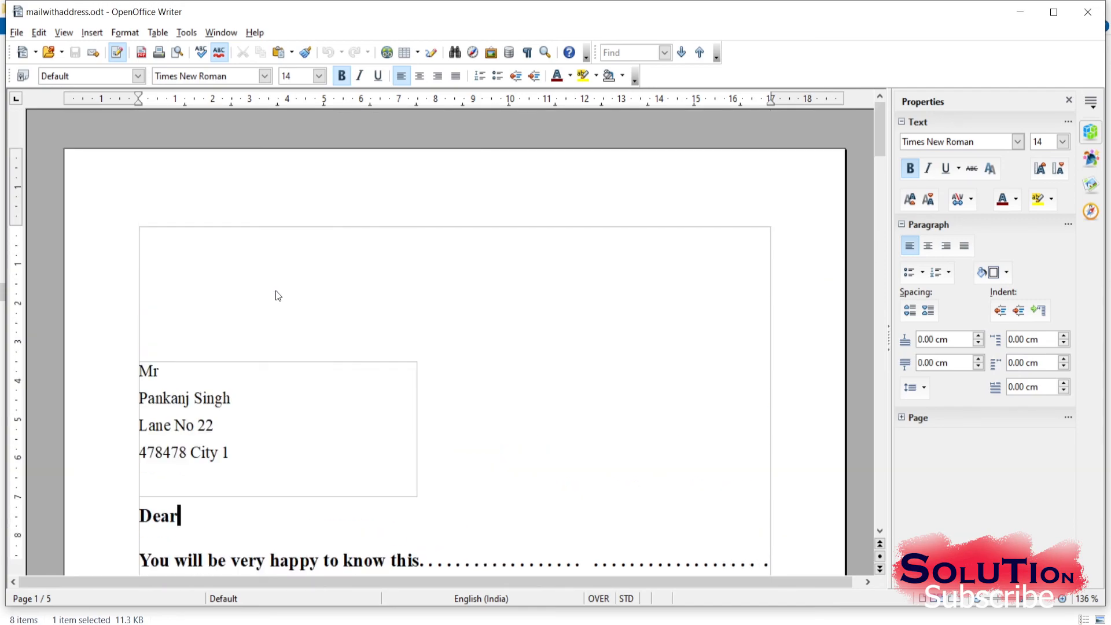